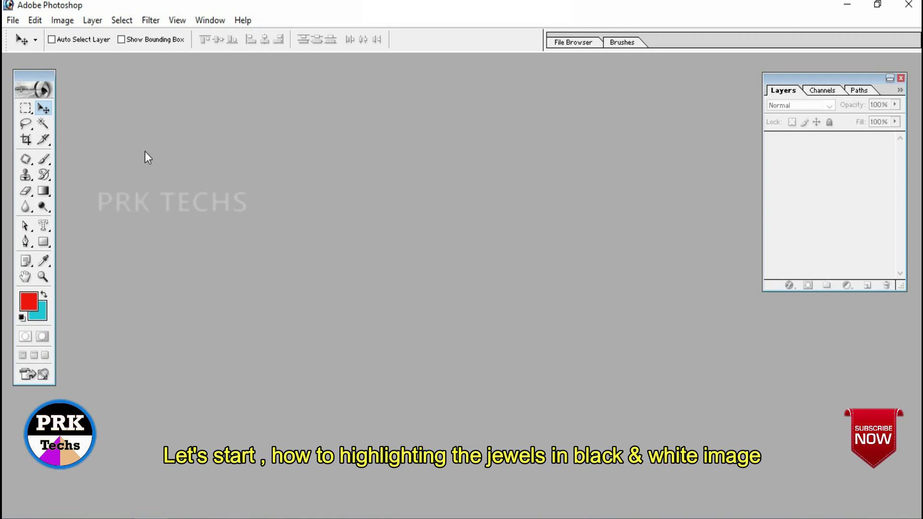
Step: Open the bridal portrait JPG from the New folder as a new document
{"action": "left_click", "coordinate": [13, 19]}
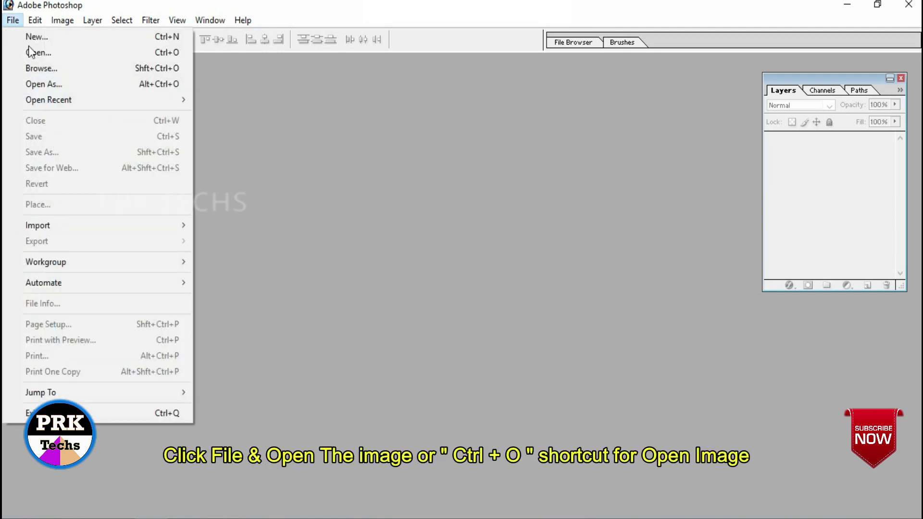
{"action": "left_click", "coordinate": [35, 51]}
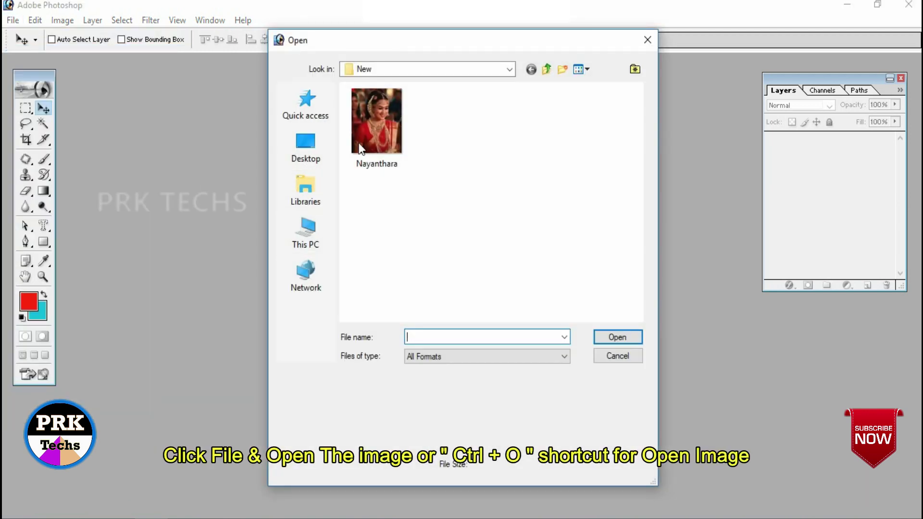
{"action": "left_click", "coordinate": [362, 139]}
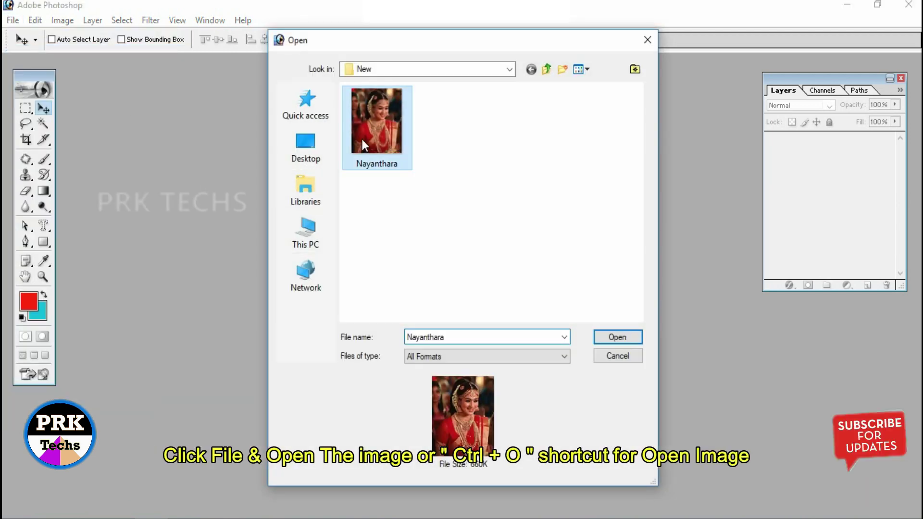
{"action": "left_click", "coordinate": [625, 337]}
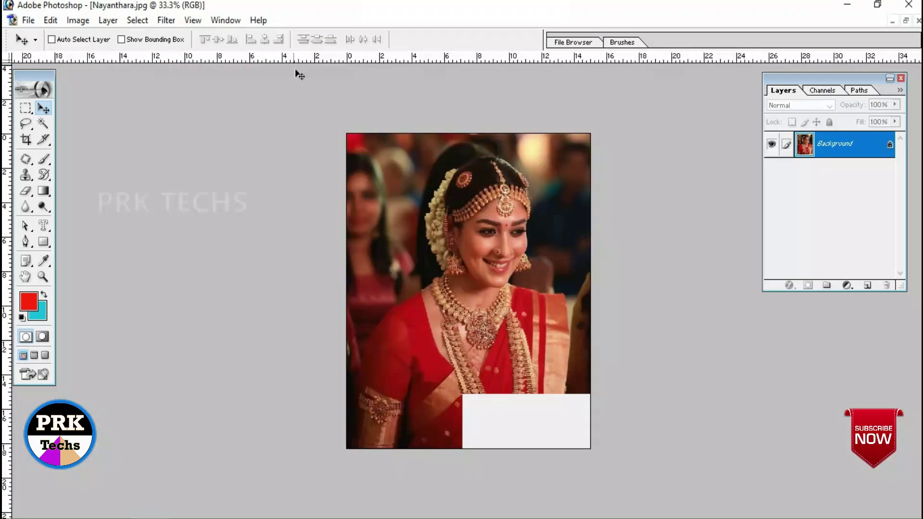
Step: Maximize the document window and duplicate the whole image onto a new Layer 1
{"action": "left_click", "coordinate": [287, 67]}
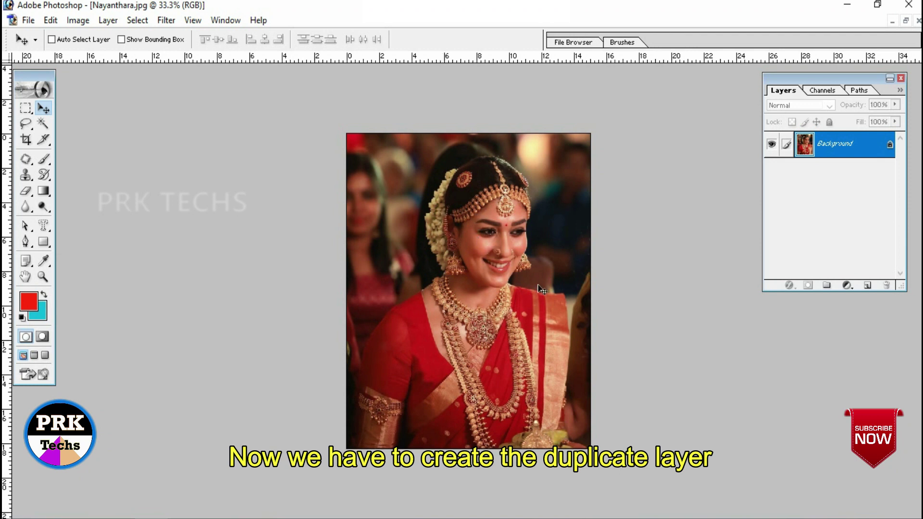
{"action": "key", "text": "ctrl+a"}
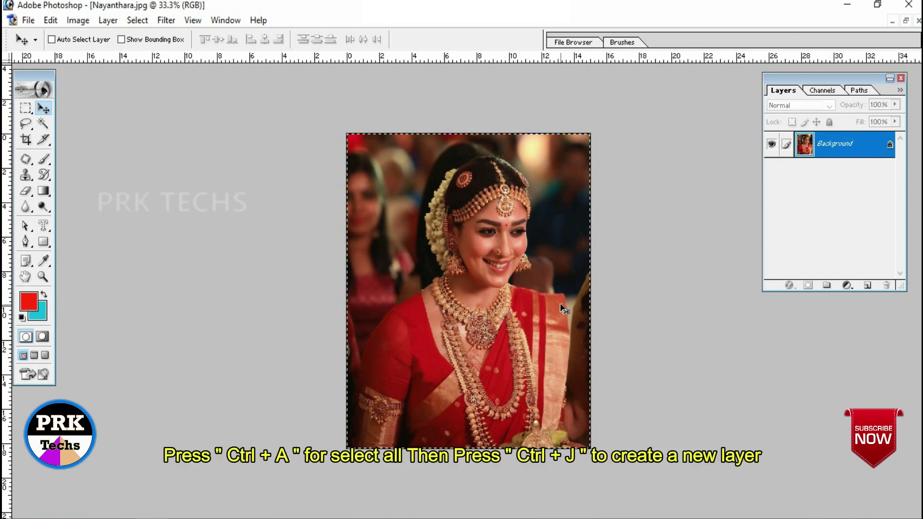
{"action": "key", "text": "ctrl+j"}
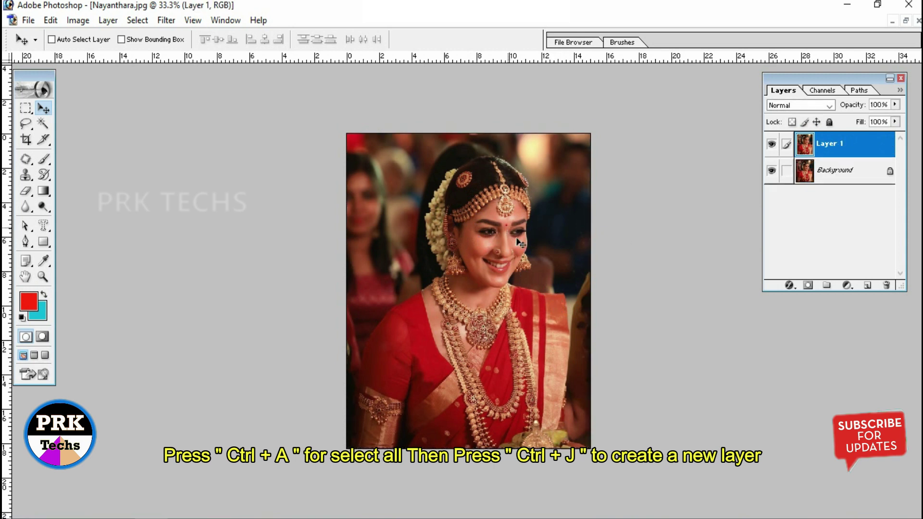
Step: Zoom in three levels and pan to the face and forehead jewellery
{"action": "key", "text": "ctrl+plus"}
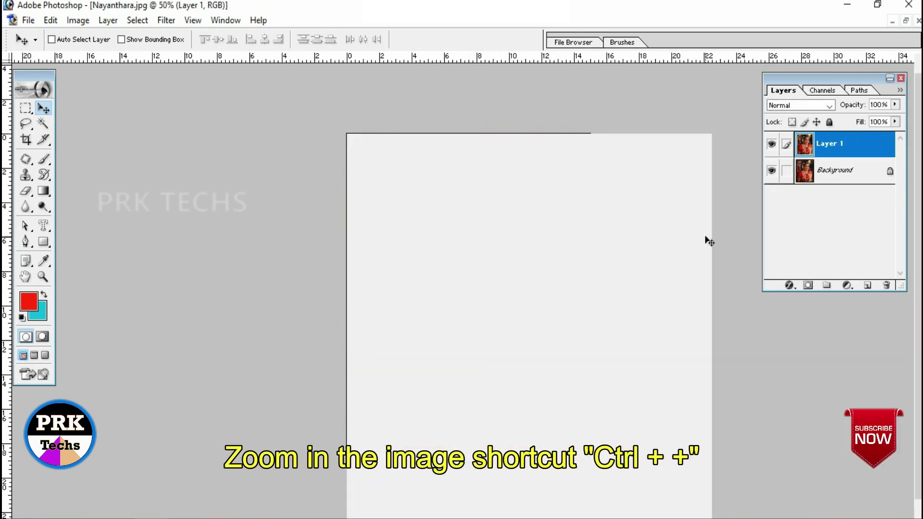
{"action": "key", "text": "ctrl+plus"}
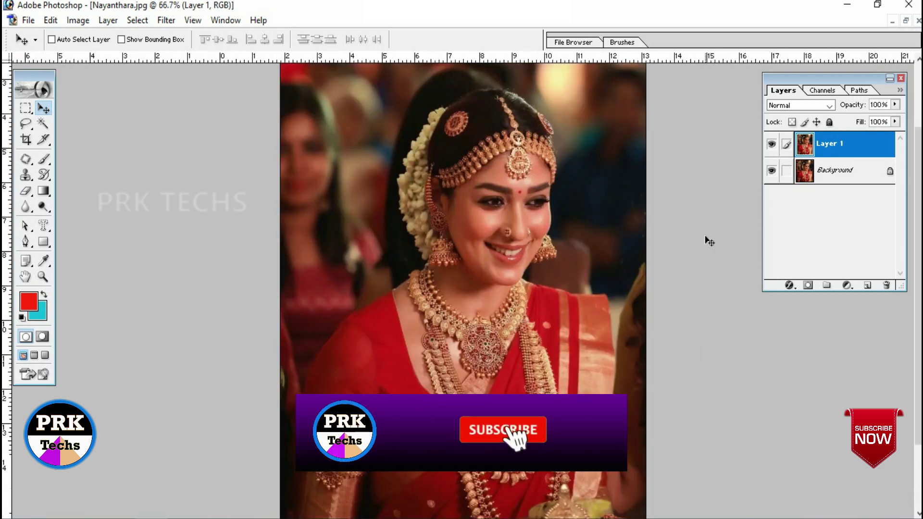
{"action": "key", "text": "ctrl+plus"}
{"action": "key", "text": "ctrl+plus"}
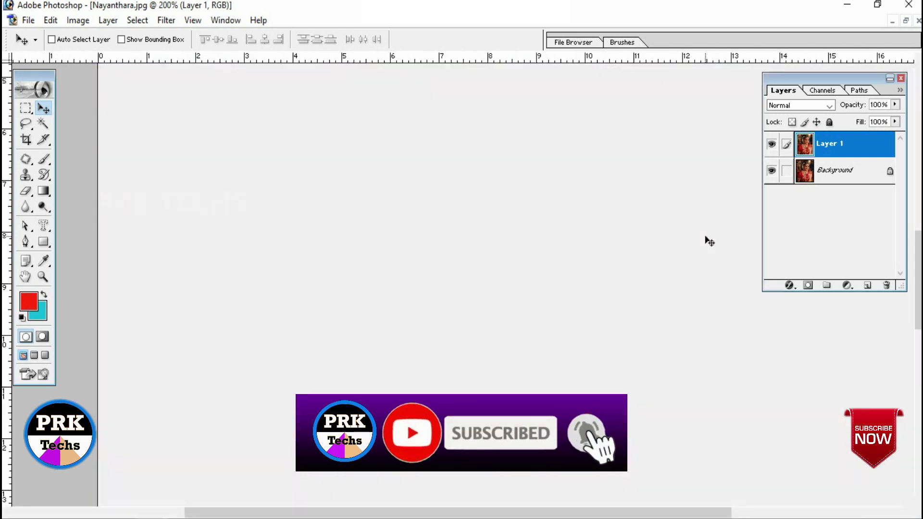
{"action": "mouse_move", "coordinate": [660, 192]}
{"action": "left_mouse_down"}
{"action": "mouse_move", "coordinate": [530, 261]}
{"action": "mouse_move", "coordinate": [582, 344]}
{"action": "left_mouse_up"}
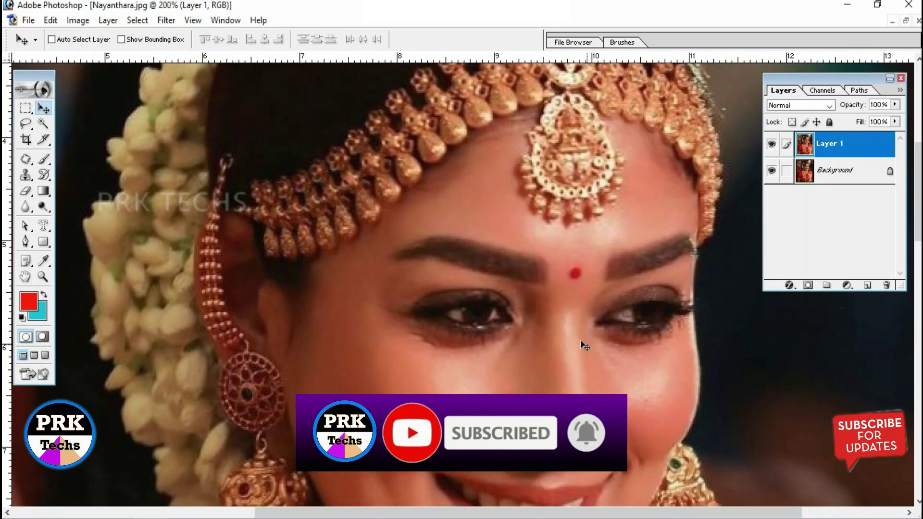
Step: Switch to the Pen tool and zoom in closer, centring the round hair ornament
{"action": "left_click", "coordinate": [27, 243]}
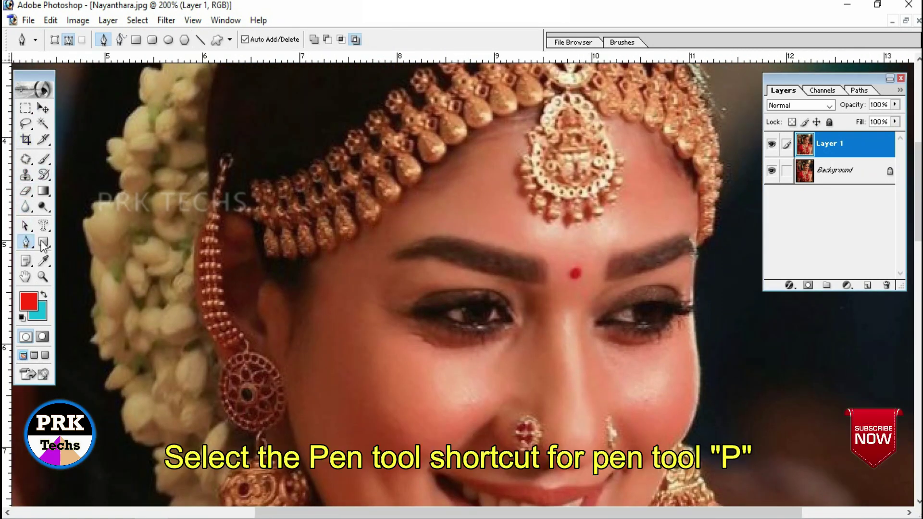
{"action": "left_click_drag", "start_coordinate": [528, 184], "coordinate": [517, 377]}
{"action": "mouse_move", "coordinate": [432, 91]}
{"action": "left_mouse_down"}
{"action": "mouse_move", "coordinate": [435, 220]}
{"action": "mouse_move", "coordinate": [463, 258]}
{"action": "left_mouse_up"}
{"action": "key", "text": "ctrl+plus"}
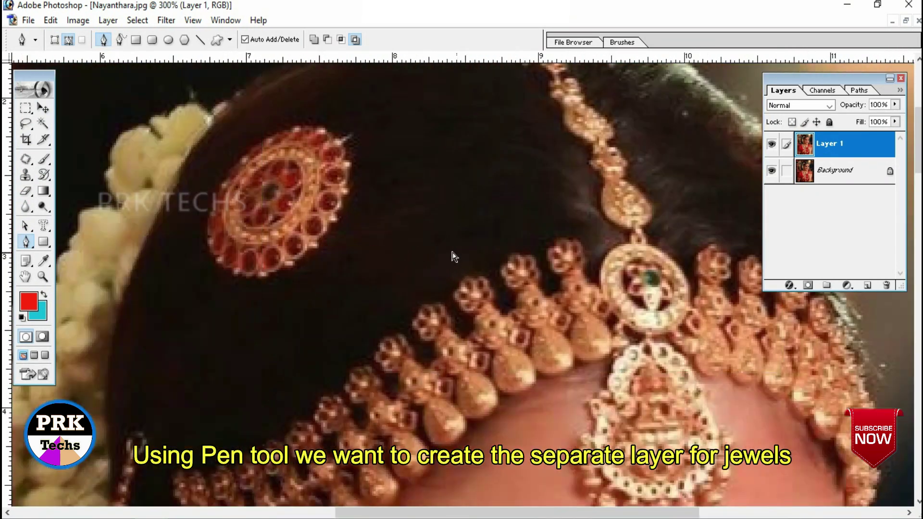
{"action": "key", "text": "ctrl+plus"}
{"action": "left_click_drag", "start_coordinate": [239, 166], "coordinate": [393, 272]}
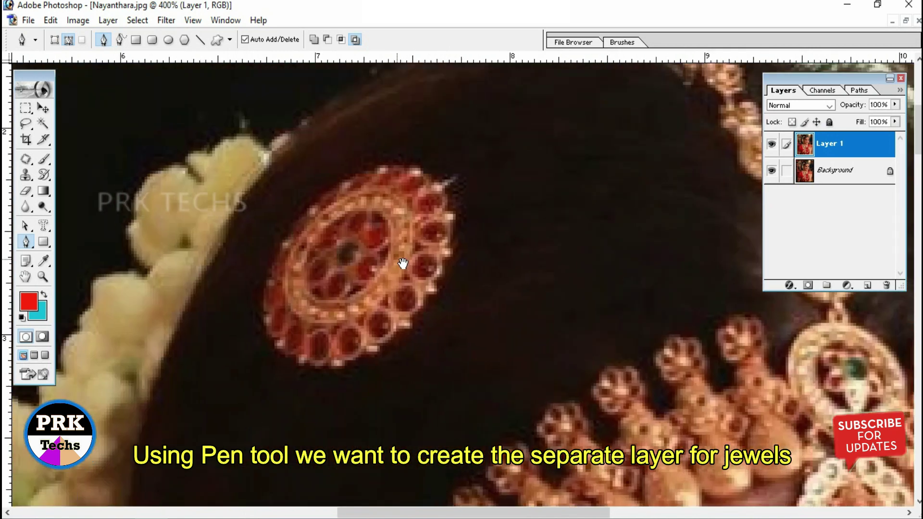
Step: Trace curved pen anchors up the ornament's left side, across its top and down its right edge
{"action": "left_click", "coordinate": [276, 316]}
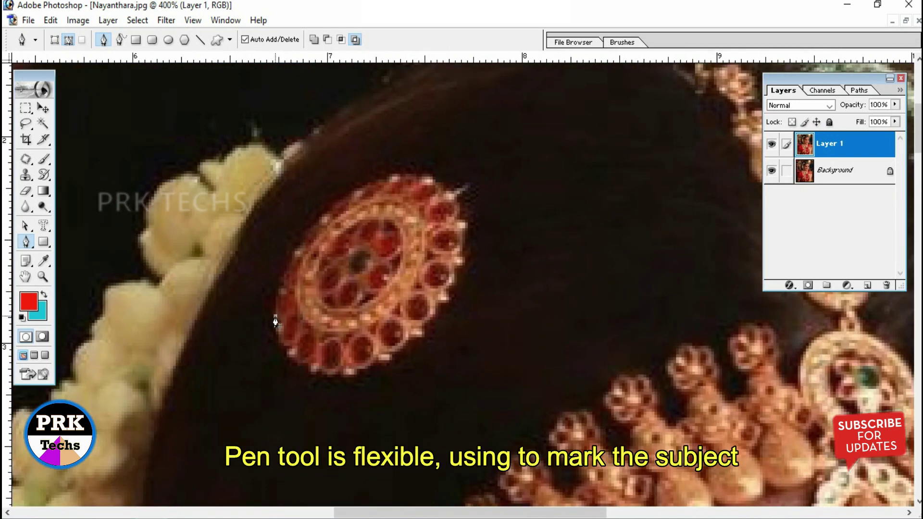
{"action": "left_click_drag", "start_coordinate": [297, 246], "coordinate": [317, 216]}
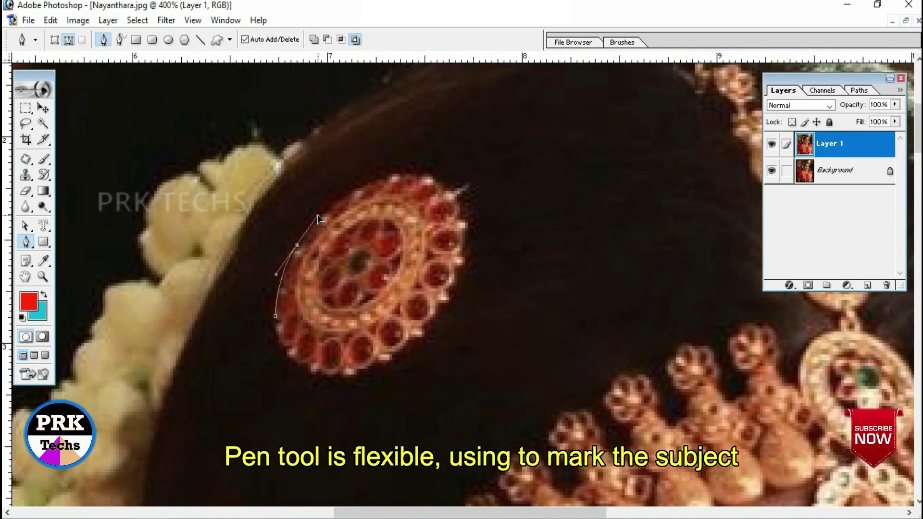
{"action": "left_click_drag", "start_coordinate": [384, 178], "coordinate": [415, 170]}
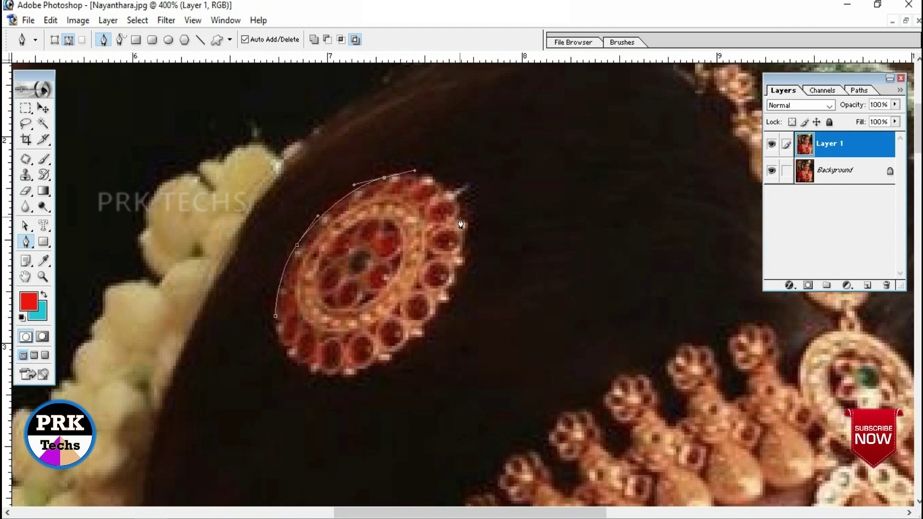
{"action": "left_click_drag", "start_coordinate": [461, 224], "coordinate": [457, 262]}
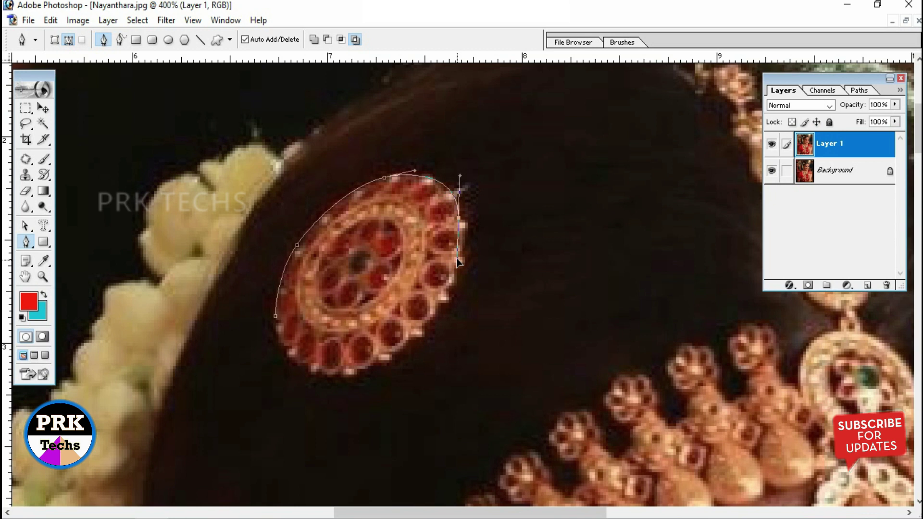
{"action": "left_click", "coordinate": [458, 223]}
{"action": "left_click_drag", "start_coordinate": [460, 258], "coordinate": [448, 285]}
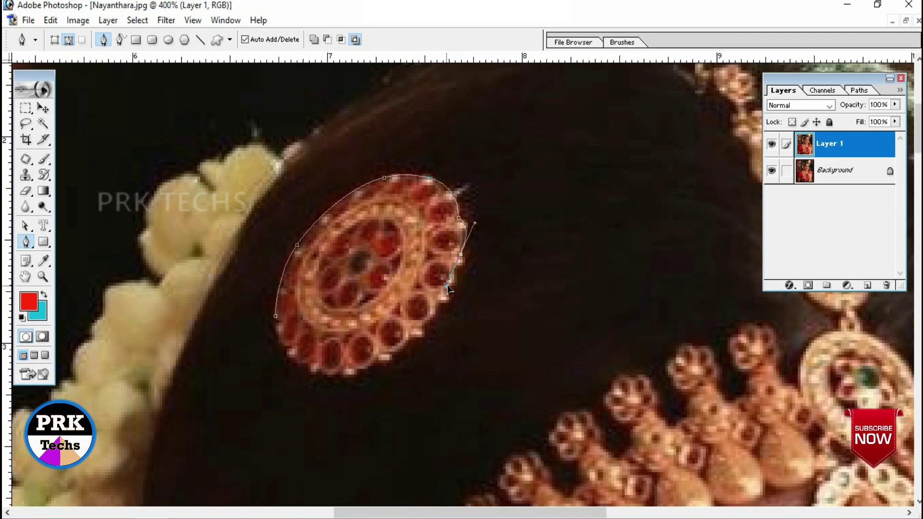
{"action": "left_click", "coordinate": [460, 257]}
Step: Reshape the right-side curve, trace along the bottom edge and close the path at the starting anchor
{"action": "left_click_drag", "start_coordinate": [452, 267], "coordinate": [498, 206]}
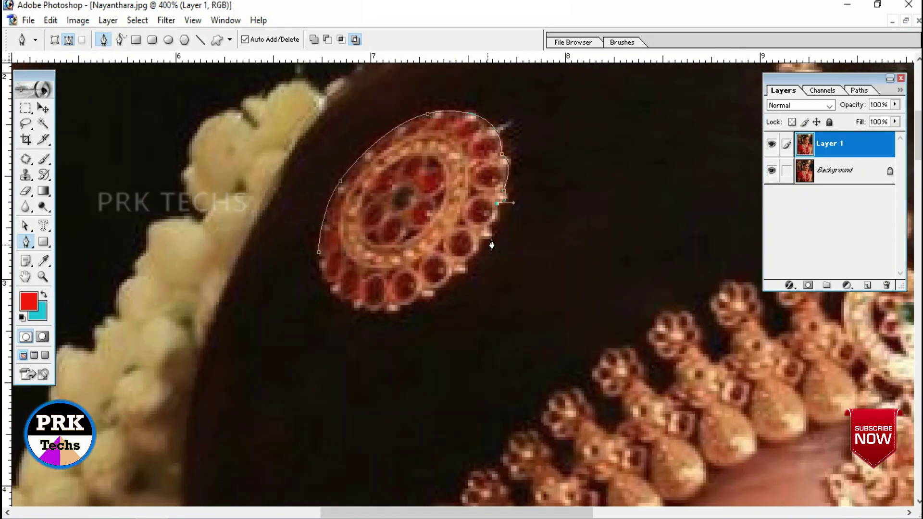
{"action": "left_click_drag", "start_coordinate": [469, 235], "coordinate": [474, 235]}
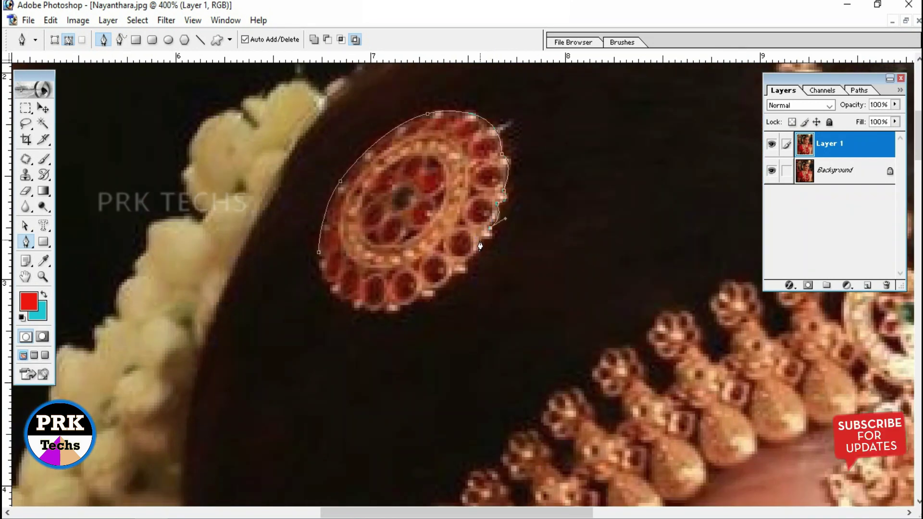
{"action": "left_click_drag", "start_coordinate": [468, 241], "coordinate": [452, 270]}
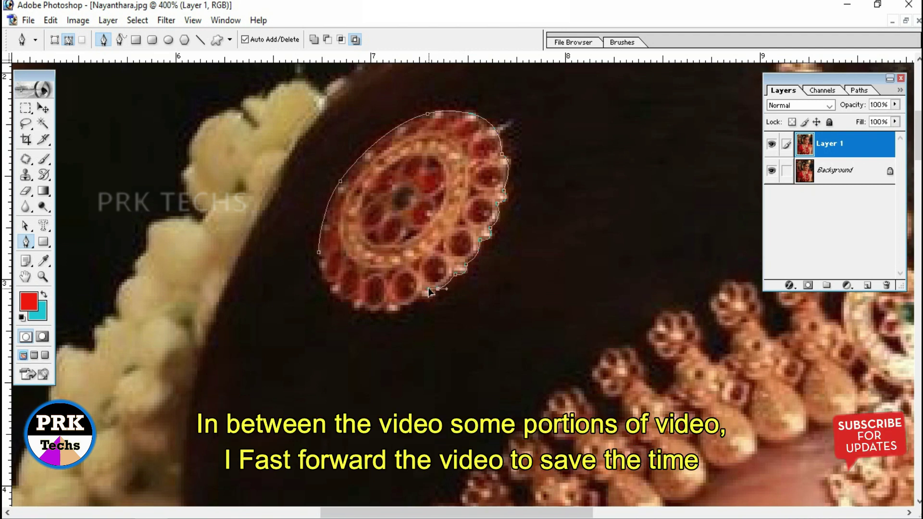
{"action": "left_click_drag", "start_coordinate": [412, 286], "coordinate": [416, 306]}
{"action": "left_click", "coordinate": [384, 307]}
{"action": "mouse_move", "coordinate": [380, 301]}
{"action": "left_mouse_down"}
{"action": "mouse_move", "coordinate": [385, 311]}
{"action": "mouse_move", "coordinate": [332, 295]}
{"action": "left_mouse_up"}
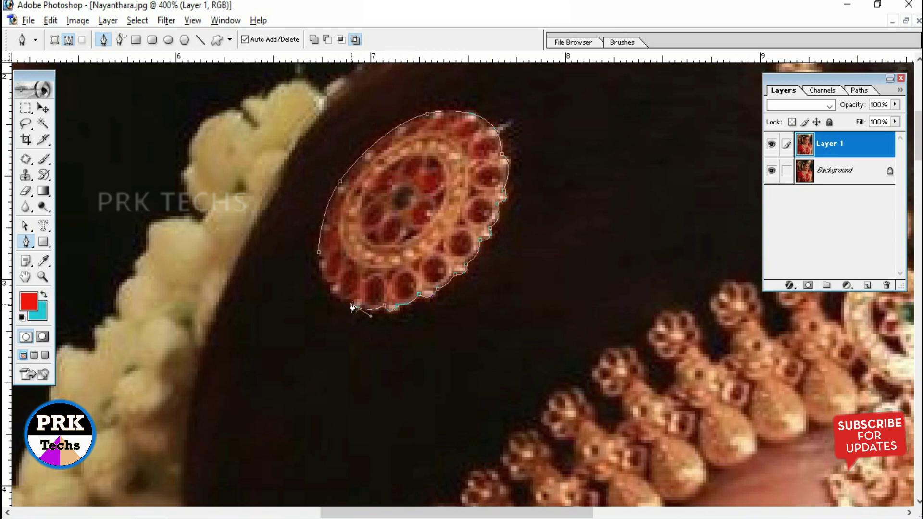
{"action": "left_click", "coordinate": [351, 305]}
{"action": "left_click_drag", "start_coordinate": [332, 290], "coordinate": [334, 290]}
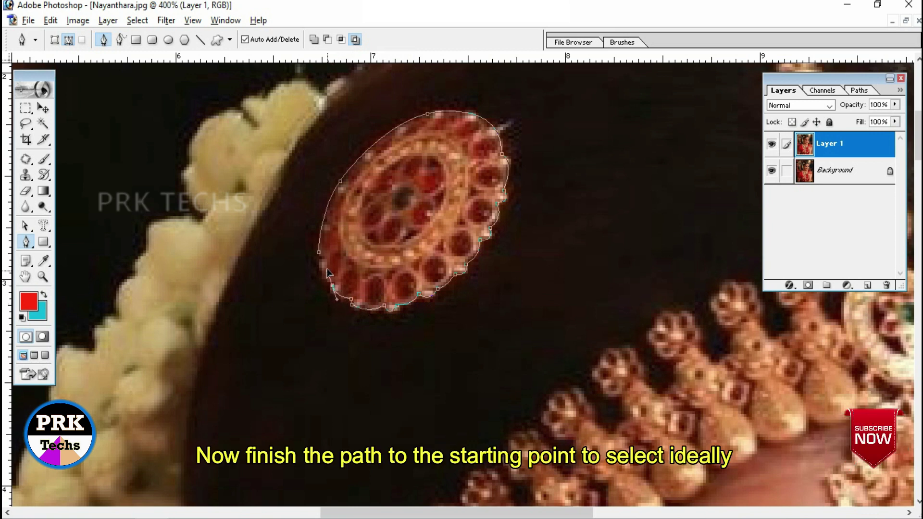
{"action": "left_click", "coordinate": [318, 255]}
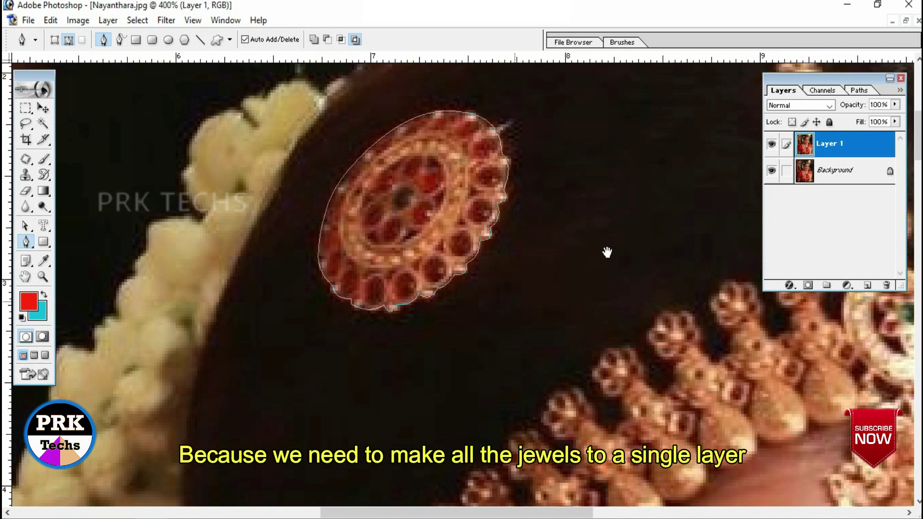
Step: Pan to the oblong jewel at the hair's right edge and start a path along its upper edge
{"action": "left_click_drag", "start_coordinate": [607, 253], "coordinate": [381, 336]}
{"action": "mouse_move", "coordinate": [466, 329]}
{"action": "left_mouse_down"}
{"action": "mouse_move", "coordinate": [408, 389]}
{"action": "mouse_move", "coordinate": [464, 347]}
{"action": "left_mouse_up"}
{"action": "mouse_move", "coordinate": [467, 206]}
{"action": "left_mouse_down"}
{"action": "mouse_move", "coordinate": [464, 220]}
{"action": "mouse_move", "coordinate": [419, 97]}
{"action": "left_mouse_up"}
{"action": "left_click_drag", "start_coordinate": [556, 196], "coordinate": [417, 244]}
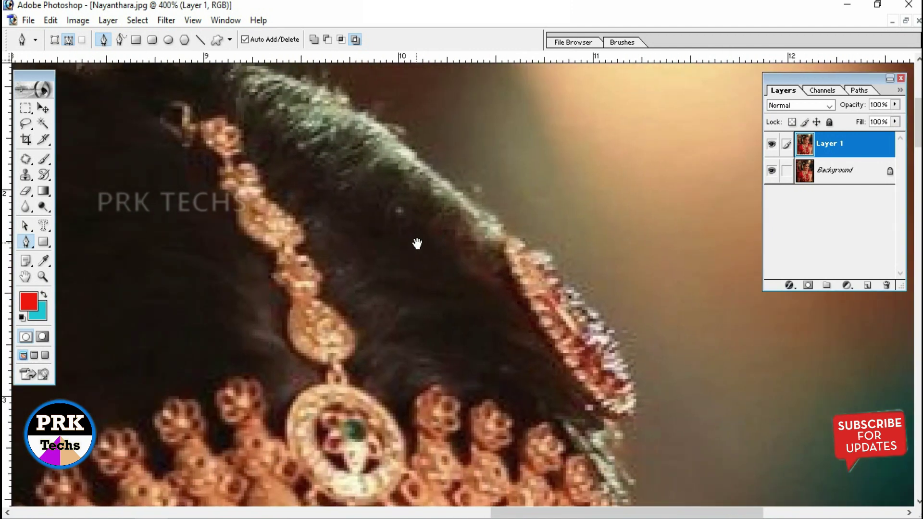
{"action": "left_click", "coordinate": [504, 251]}
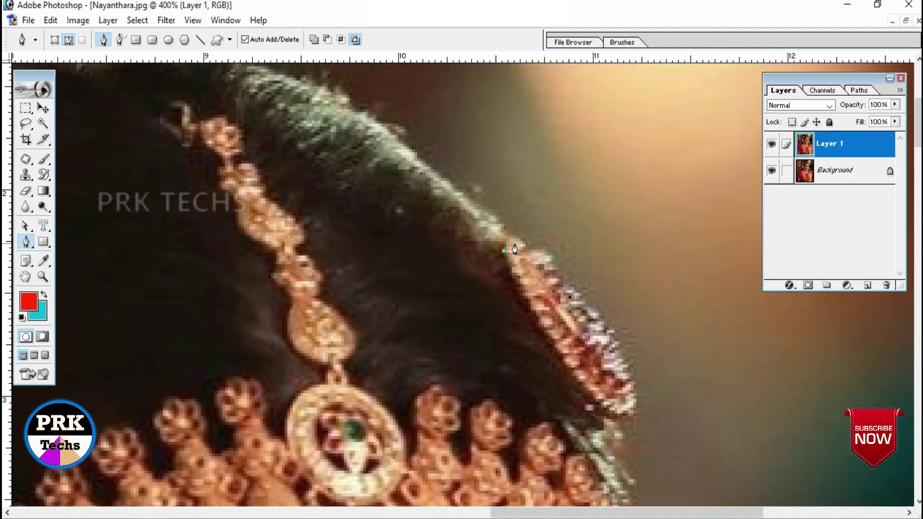
{"action": "left_click_drag", "start_coordinate": [526, 247], "coordinate": [559, 285]}
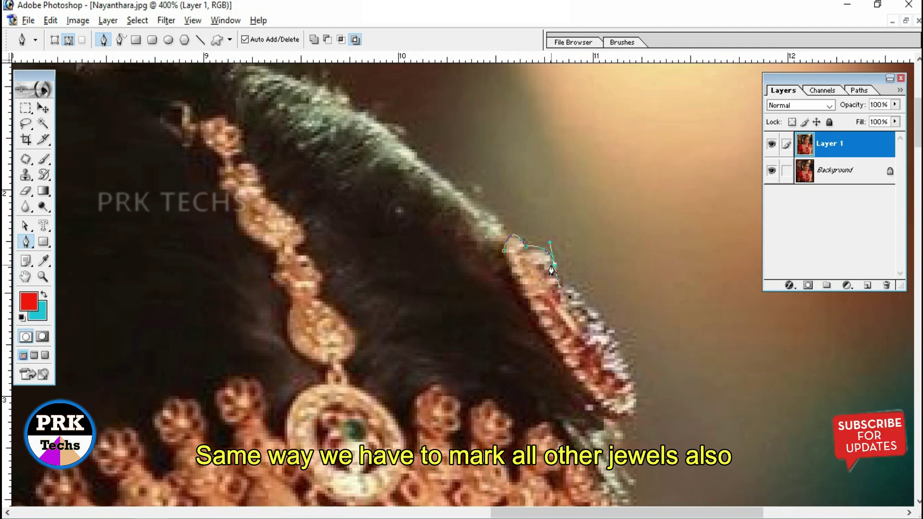
Step: Continue the path down the jewel's edge and back up its left side to finish the outline
{"action": "left_click_drag", "start_coordinate": [595, 309], "coordinate": [630, 373]}
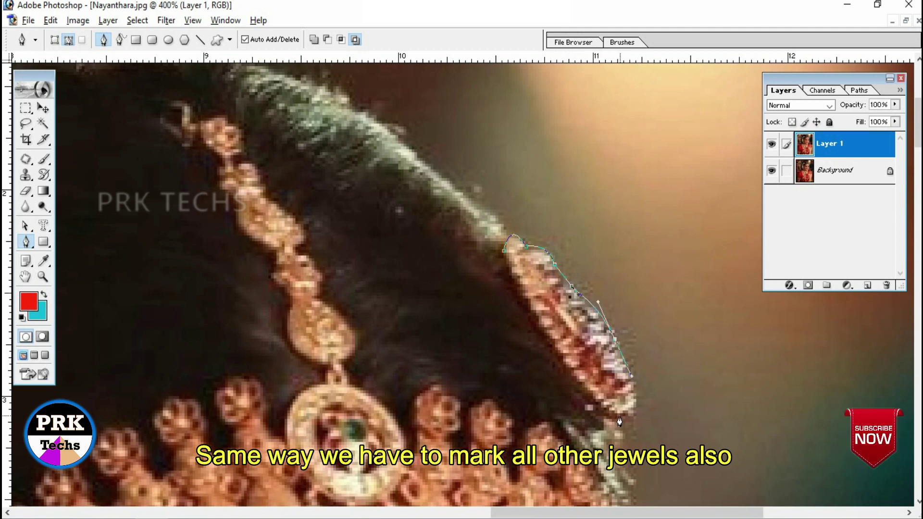
{"action": "mouse_move", "coordinate": [613, 419]}
{"action": "left_mouse_down"}
{"action": "mouse_move", "coordinate": [571, 418]}
{"action": "mouse_move", "coordinate": [576, 257]}
{"action": "mouse_move", "coordinate": [577, 325]}
{"action": "left_mouse_up"}
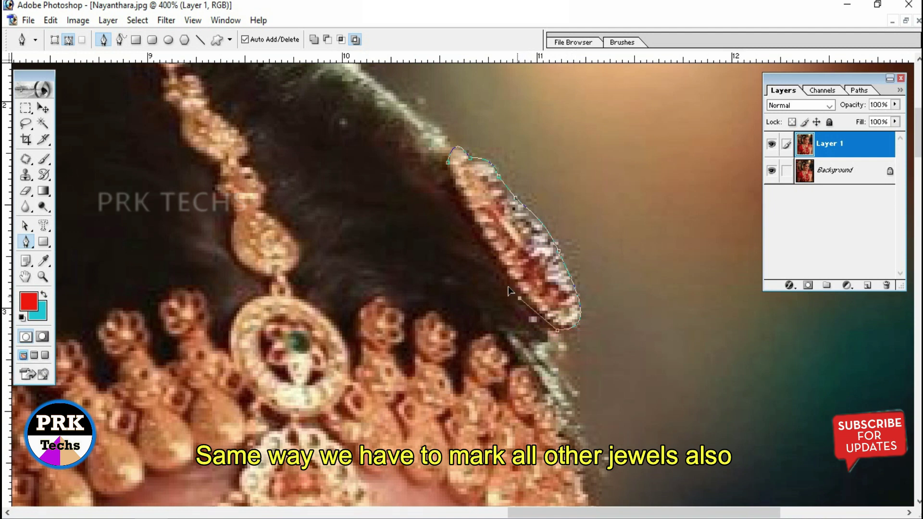
{"action": "left_click", "coordinate": [534, 319]}
{"action": "left_click", "coordinate": [494, 267]}
{"action": "left_click", "coordinate": [476, 239]}
{"action": "mouse_move", "coordinate": [452, 161]}
{"action": "left_mouse_down"}
{"action": "mouse_move", "coordinate": [462, 231]}
{"action": "mouse_move", "coordinate": [455, 211]}
{"action": "left_mouse_up"}
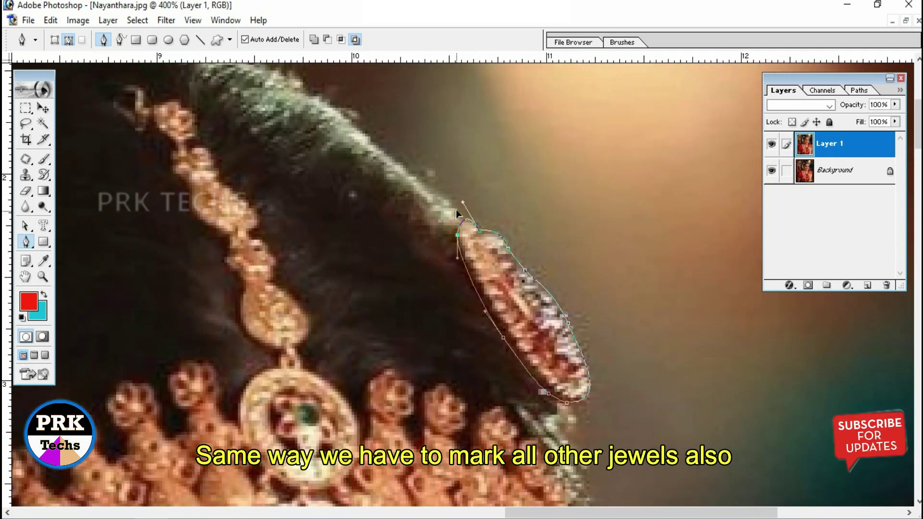
Step: Pan across the round ornament, central pendant, flower garland and necklace to survey the other jewels
{"action": "mouse_move", "coordinate": [411, 185]}
{"action": "left_mouse_down"}
{"action": "mouse_move", "coordinate": [584, 267]}
{"action": "mouse_move", "coordinate": [686, 100]}
{"action": "left_mouse_up"}
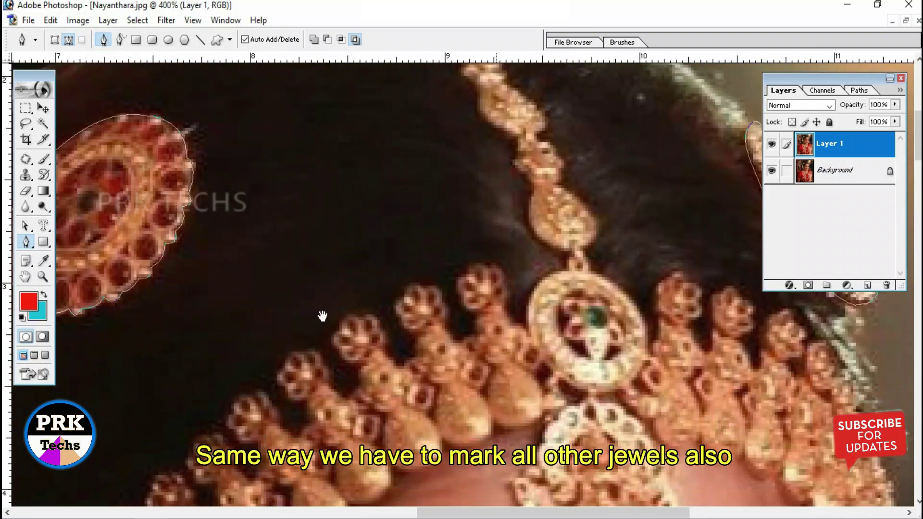
{"action": "left_click_drag", "start_coordinate": [321, 315], "coordinate": [353, 297]}
{"action": "left_click_drag", "start_coordinate": [494, 237], "coordinate": [544, 245]}
{"action": "mouse_move", "coordinate": [351, 377]}
{"action": "left_mouse_down"}
{"action": "mouse_move", "coordinate": [301, 418]}
{"action": "mouse_move", "coordinate": [353, 265]}
{"action": "left_mouse_up"}
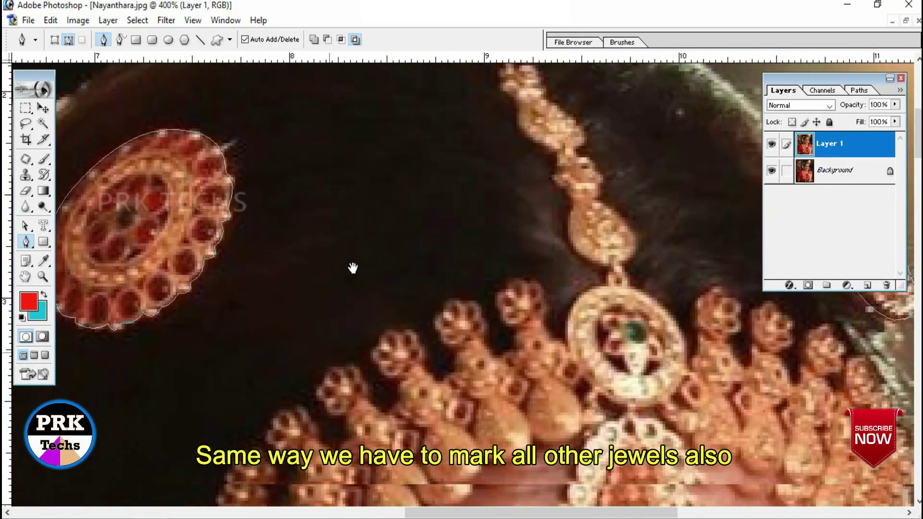
{"action": "left_click_drag", "start_coordinate": [292, 323], "coordinate": [622, 224]}
{"action": "mouse_move", "coordinate": [388, 284]}
{"action": "left_mouse_down"}
{"action": "mouse_move", "coordinate": [340, 397]}
{"action": "mouse_move", "coordinate": [373, 282]}
{"action": "left_mouse_up"}
{"action": "mouse_move", "coordinate": [350, 377]}
{"action": "left_mouse_down"}
{"action": "mouse_move", "coordinate": [279, 207]}
{"action": "mouse_move", "coordinate": [282, 251]}
{"action": "mouse_move", "coordinate": [295, 288]}
{"action": "mouse_move", "coordinate": [298, 115]}
{"action": "mouse_move", "coordinate": [301, 469]}
{"action": "mouse_move", "coordinate": [282, 413]}
{"action": "left_mouse_up"}
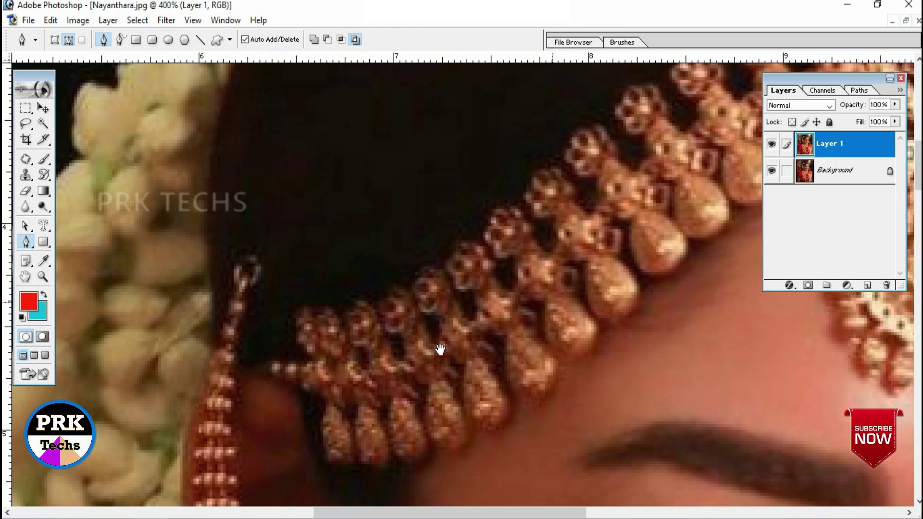
Step: Outline the bead band's left end, curving over each bead with corner points between beads
{"action": "left_click_drag", "start_coordinate": [438, 351], "coordinate": [226, 433]}
{"action": "mouse_move", "coordinate": [416, 253]}
{"action": "left_mouse_down"}
{"action": "mouse_move", "coordinate": [378, 453]}
{"action": "mouse_move", "coordinate": [271, 192]}
{"action": "left_mouse_up"}
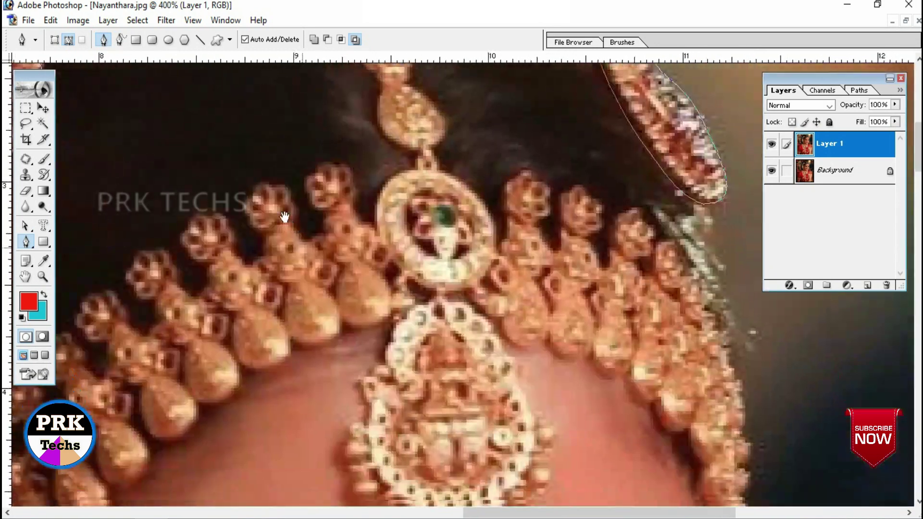
{"action": "mouse_move", "coordinate": [586, 478]}
{"action": "left_mouse_down"}
{"action": "mouse_move", "coordinate": [586, 364]}
{"action": "mouse_move", "coordinate": [392, 346]}
{"action": "mouse_move", "coordinate": [321, 281]}
{"action": "left_mouse_up"}
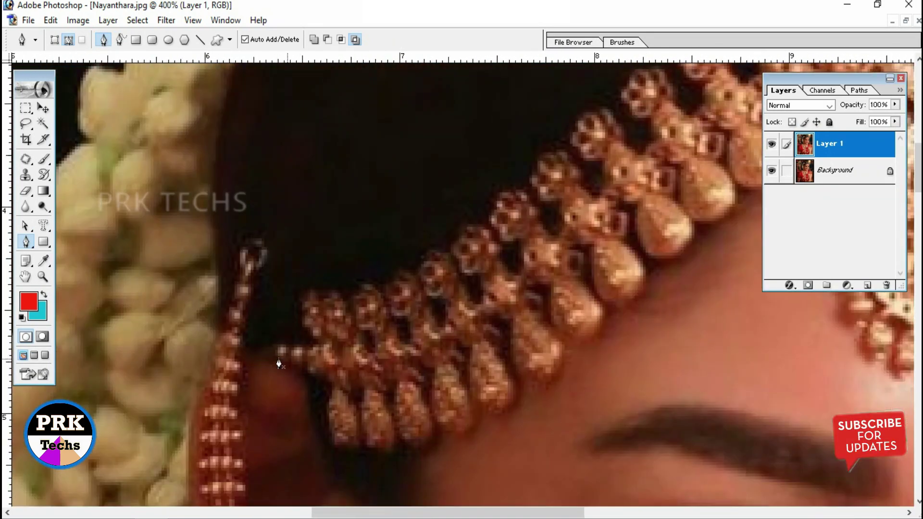
{"action": "left_click_drag", "start_coordinate": [289, 346], "coordinate": [307, 353]}
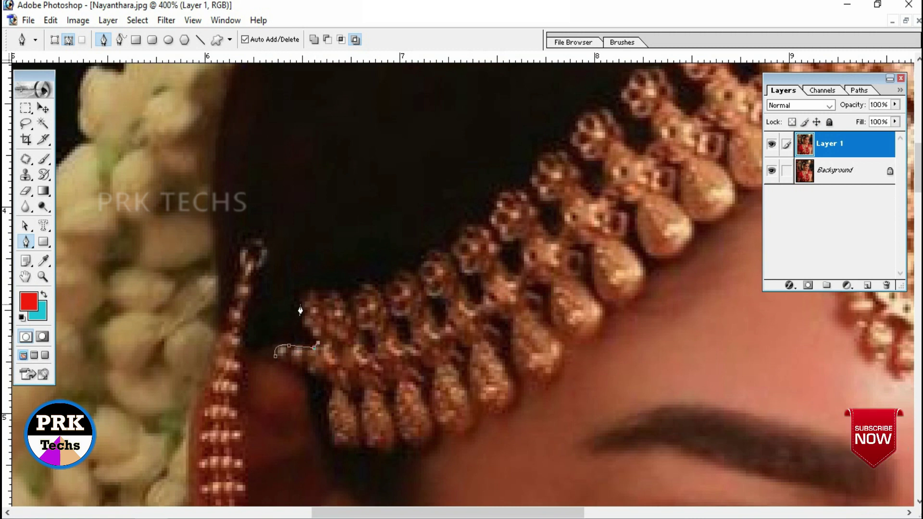
{"action": "left_click_drag", "start_coordinate": [303, 303], "coordinate": [309, 287]}
{"action": "left_click_drag", "start_coordinate": [350, 310], "coordinate": [369, 342]}
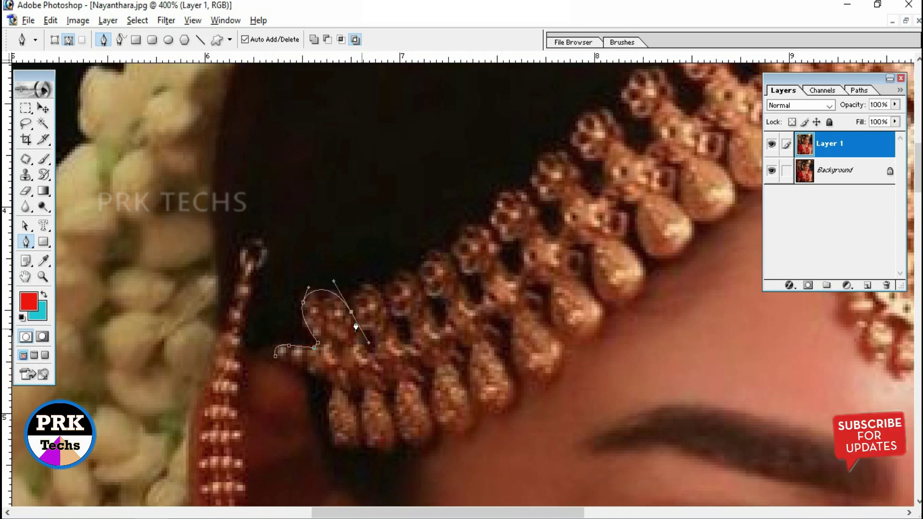
{"action": "left_click", "coordinate": [355, 305]}
{"action": "left_click_drag", "start_coordinate": [384, 299], "coordinate": [408, 338]}
{"action": "left_click", "coordinate": [385, 299], "text": "alt"}
{"action": "left_click_drag", "start_coordinate": [416, 277], "coordinate": [446, 291]}
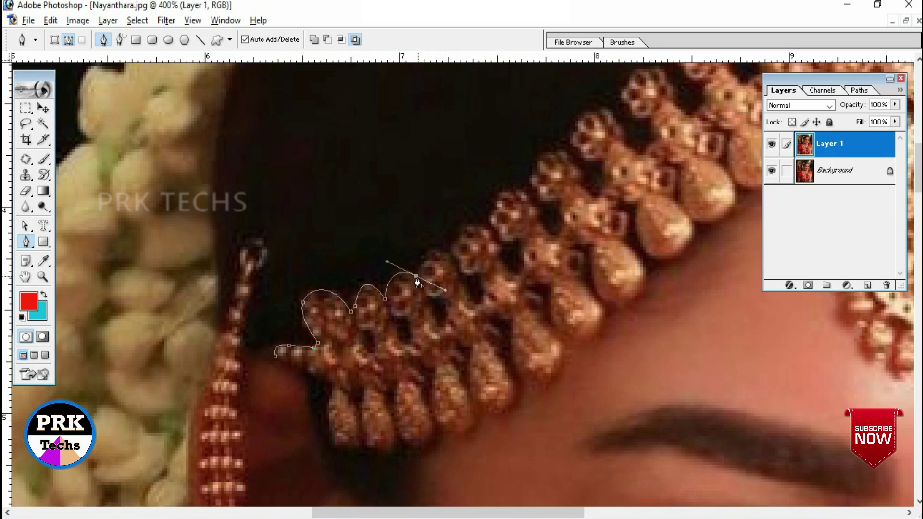
{"action": "left_click", "coordinate": [416, 278], "text": "alt"}
{"action": "left_click_drag", "start_coordinate": [449, 255], "coordinate": [480, 270]}
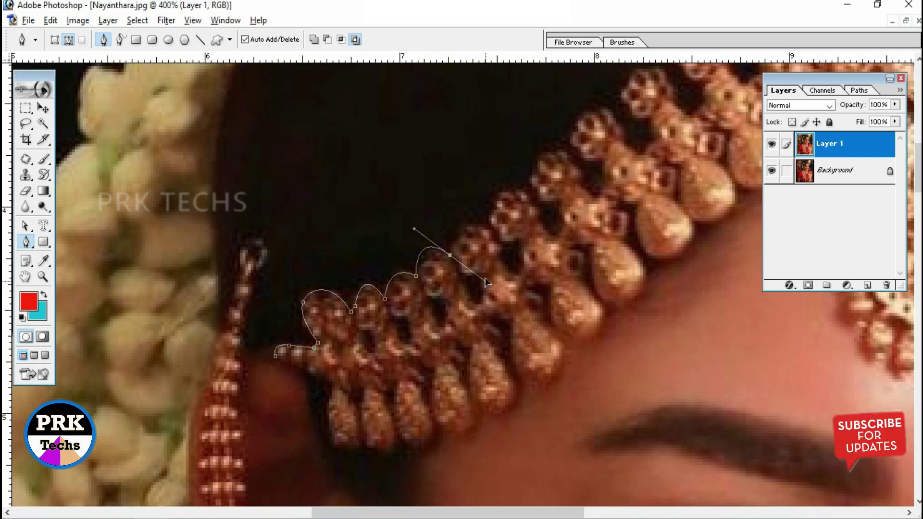
{"action": "left_click", "coordinate": [450, 255], "text": "alt"}
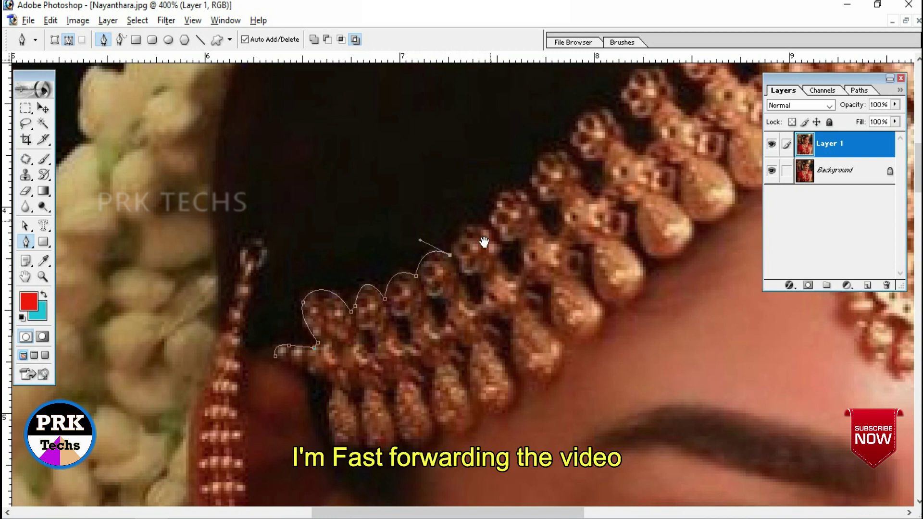
Step: Continue the outline across the remaining beads of the forehead band
{"action": "mouse_move", "coordinate": [388, 338]}
{"action": "left_mouse_down"}
{"action": "mouse_move", "coordinate": [409, 326]}
{"action": "mouse_move", "coordinate": [466, 343]}
{"action": "mouse_move", "coordinate": [444, 269]}
{"action": "left_mouse_up"}
{"action": "mouse_move", "coordinate": [474, 271]}
{"action": "left_mouse_down"}
{"action": "mouse_move", "coordinate": [481, 317]}
{"action": "mouse_move", "coordinate": [506, 283]}
{"action": "mouse_move", "coordinate": [500, 262]}
{"action": "left_mouse_up"}
{"action": "mouse_move", "coordinate": [478, 246]}
{"action": "left_mouse_down"}
{"action": "mouse_move", "coordinate": [485, 230]}
{"action": "mouse_move", "coordinate": [521, 236]}
{"action": "left_mouse_up"}
{"action": "left_click_drag", "start_coordinate": [526, 254], "coordinate": [553, 257]}
{"action": "left_click_drag", "start_coordinate": [495, 332], "coordinate": [495, 320]}
{"action": "mouse_move", "coordinate": [534, 326]}
{"action": "left_mouse_down"}
{"action": "mouse_move", "coordinate": [533, 343]}
{"action": "mouse_move", "coordinate": [559, 312]}
{"action": "mouse_move", "coordinate": [557, 276]}
{"action": "mouse_move", "coordinate": [622, 321]}
{"action": "left_mouse_up"}
{"action": "left_click_drag", "start_coordinate": [629, 291], "coordinate": [620, 279]}
{"action": "mouse_move", "coordinate": [581, 379]}
{"action": "left_mouse_down"}
{"action": "mouse_move", "coordinate": [594, 367]}
{"action": "mouse_move", "coordinate": [627, 375]}
{"action": "mouse_move", "coordinate": [632, 416]}
{"action": "mouse_move", "coordinate": [661, 416]}
{"action": "left_mouse_up"}
{"action": "left_click_drag", "start_coordinate": [644, 377], "coordinate": [646, 363]}
{"action": "mouse_move", "coordinate": [681, 402]}
{"action": "left_mouse_down"}
{"action": "mouse_move", "coordinate": [686, 374]}
{"action": "mouse_move", "coordinate": [527, 402]}
{"action": "left_mouse_up"}
Step: Trace up the pendant chain and around its upper beads
{"action": "left_click", "coordinate": [596, 373]}
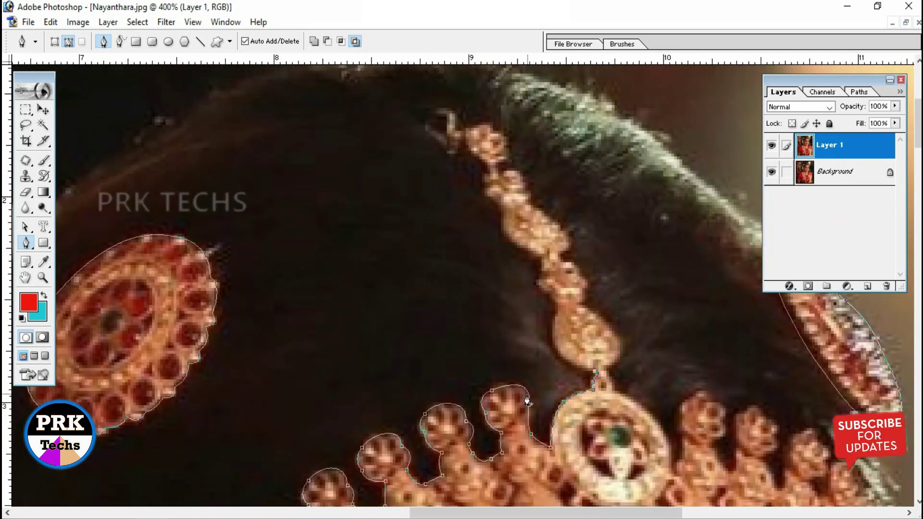
{"action": "mouse_move", "coordinate": [558, 303]}
{"action": "left_mouse_down"}
{"action": "mouse_move", "coordinate": [572, 262]}
{"action": "mouse_move", "coordinate": [567, 449]}
{"action": "left_mouse_up"}
{"action": "left_click", "coordinate": [498, 395]}
{"action": "left_click", "coordinate": [484, 353]}
{"action": "mouse_move", "coordinate": [484, 355]}
{"action": "left_mouse_down"}
{"action": "mouse_move", "coordinate": [487, 401]}
{"action": "mouse_move", "coordinate": [530, 483]}
{"action": "left_mouse_up"}
{"action": "left_click", "coordinate": [451, 388]}
{"action": "left_click", "coordinate": [436, 347]}
{"action": "left_click", "coordinate": [462, 365]}
{"action": "left_click", "coordinate": [503, 400]}
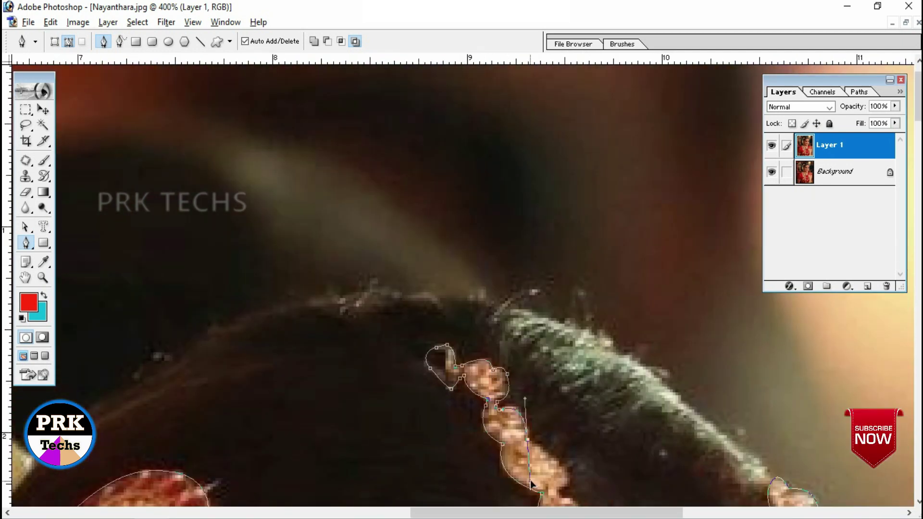
Step: Outline the ring and the following pendant pieces
{"action": "left_click_drag", "start_coordinate": [466, 339], "coordinate": [422, 243]}
{"action": "left_click", "coordinate": [477, 315]}
{"action": "left_click", "coordinate": [491, 250]}
{"action": "left_click", "coordinate": [529, 264]}
{"action": "left_click", "coordinate": [536, 317]}
{"action": "left_click", "coordinate": [556, 257]}
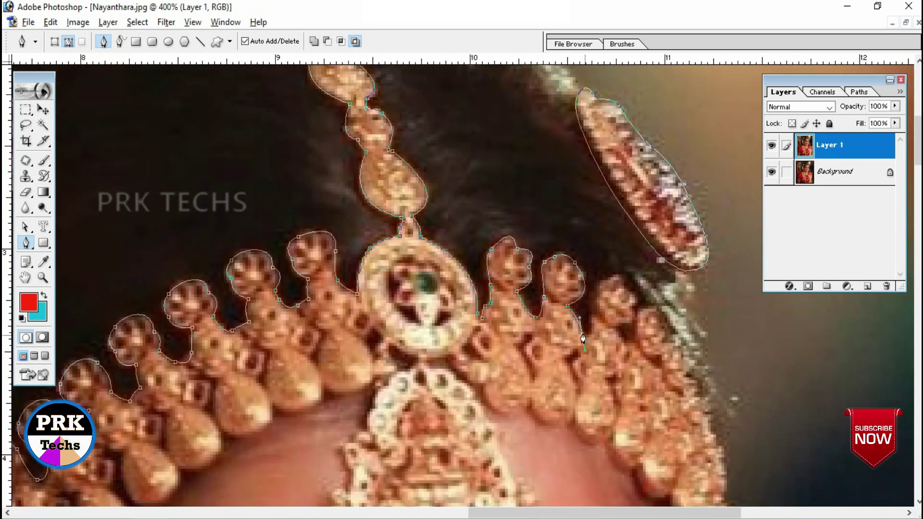
{"action": "left_click", "coordinate": [589, 337]}
{"action": "left_click", "coordinate": [619, 276]}
{"action": "left_click", "coordinate": [635, 310]}
{"action": "left_click", "coordinate": [666, 341]}
{"action": "left_click_drag", "start_coordinate": [692, 377], "coordinate": [522, 260]}
Step: Trace down the jewellery's right edge and back leftward along its inner edge
{"action": "left_click", "coordinate": [522, 259]}
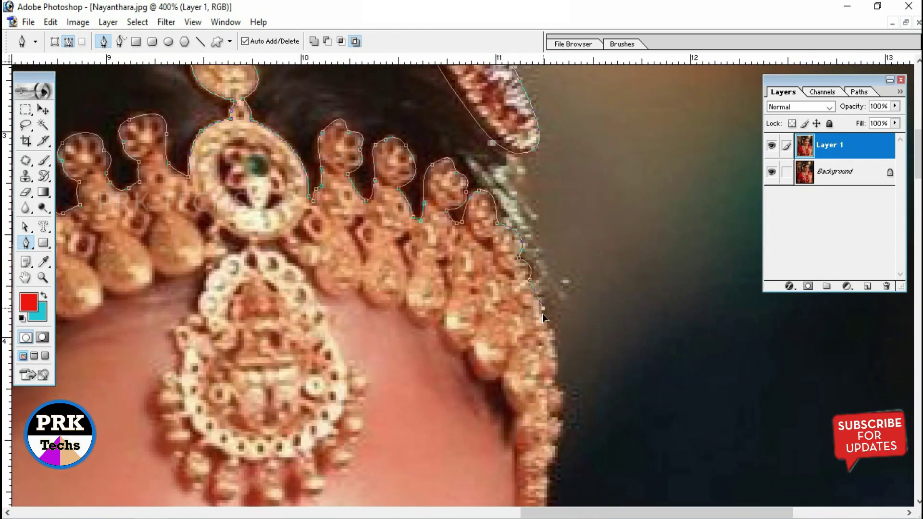
{"action": "scroll", "coordinate": [542, 314], "scroll_direction": "down", "scroll_amount": 5}
{"action": "left_click", "coordinate": [543, 278]}
{"action": "left_click", "coordinate": [539, 312]}
{"action": "left_click", "coordinate": [525, 327]}
{"action": "left_click", "coordinate": [510, 298]}
{"action": "left_click", "coordinate": [514, 237]}
{"action": "scroll", "coordinate": [510, 312], "scroll_direction": "up", "scroll_amount": 5}
{"action": "left_click", "coordinate": [510, 358]}
{"action": "left_click", "coordinate": [475, 333]}
{"action": "left_click", "coordinate": [413, 281]}
{"action": "left_click", "coordinate": [368, 269]}
{"action": "left_click", "coordinate": [326, 267]}
{"action": "scroll", "coordinate": [332, 267], "scroll_direction": "down", "scroll_amount": 2}
{"action": "left_click", "coordinate": [340, 245]}
Step: Outline the drop pendant's lower edge, its lower-left drops and its left side
{"action": "left_click", "coordinate": [348, 279]}
{"action": "left_click", "coordinate": [363, 321]}
{"action": "left_click", "coordinate": [354, 363]}
{"action": "left_click", "coordinate": [323, 412]}
{"action": "left_click", "coordinate": [296, 378]}
{"action": "scroll", "coordinate": [330, 265], "scroll_direction": "down", "scroll_amount": 5}
{"action": "scroll", "coordinate": [331, 265], "scroll_direction": "left", "scroll_amount": 2}
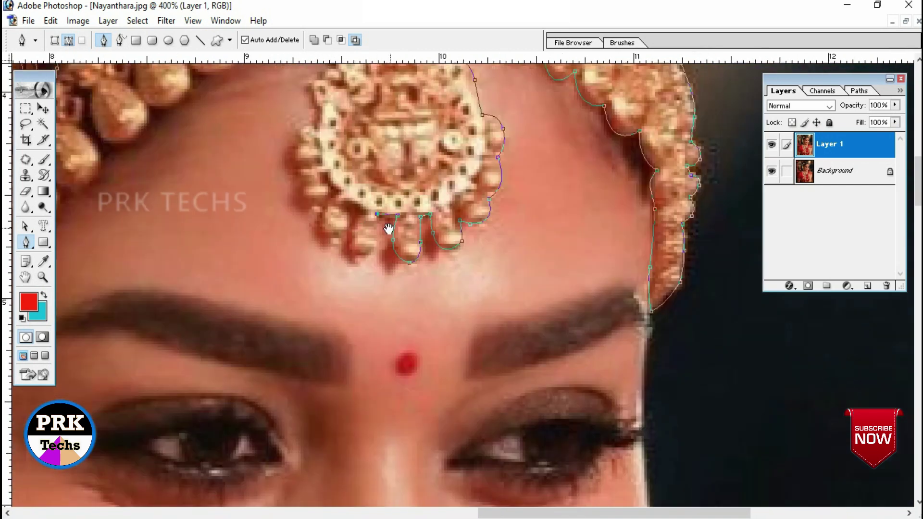
{"action": "left_click", "coordinate": [388, 217]}
{"action": "left_click", "coordinate": [370, 264]}
{"action": "left_click", "coordinate": [343, 244]}
{"action": "left_click", "coordinate": [335, 214]}
{"action": "scroll", "coordinate": [319, 206], "scroll_direction": "up", "scroll_amount": 1}
{"action": "scroll", "coordinate": [312, 245], "scroll_direction": "up", "scroll_amount": 3}
{"action": "left_click", "coordinate": [315, 288]}
{"action": "left_click", "coordinate": [320, 253]}
{"action": "left_click", "coordinate": [349, 211]}
Step: Trace the outline back along the bead band's lower edge
{"action": "scroll", "coordinate": [295, 200], "scroll_direction": "left", "scroll_amount": 3}
{"action": "left_click_drag", "start_coordinate": [360, 247], "coordinate": [331, 228]}
{"action": "scroll", "coordinate": [331, 228], "scroll_direction": "down", "scroll_amount": 3}
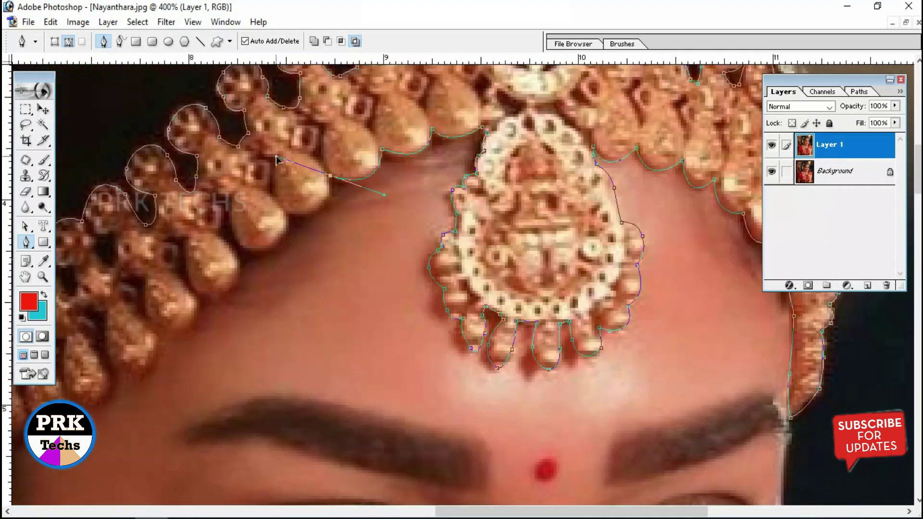
{"action": "scroll", "coordinate": [320, 244], "scroll_direction": "left", "scroll_amount": 2}
{"action": "left_click", "coordinate": [319, 226]}
{"action": "scroll", "coordinate": [298, 305], "scroll_direction": "up", "scroll_amount": 2}
{"action": "scroll", "coordinate": [298, 305], "scroll_direction": "down", "scroll_amount": 3}
{"action": "scroll", "coordinate": [288, 201], "scroll_direction": "left", "scroll_amount": 2}
{"action": "left_click", "coordinate": [320, 244]}
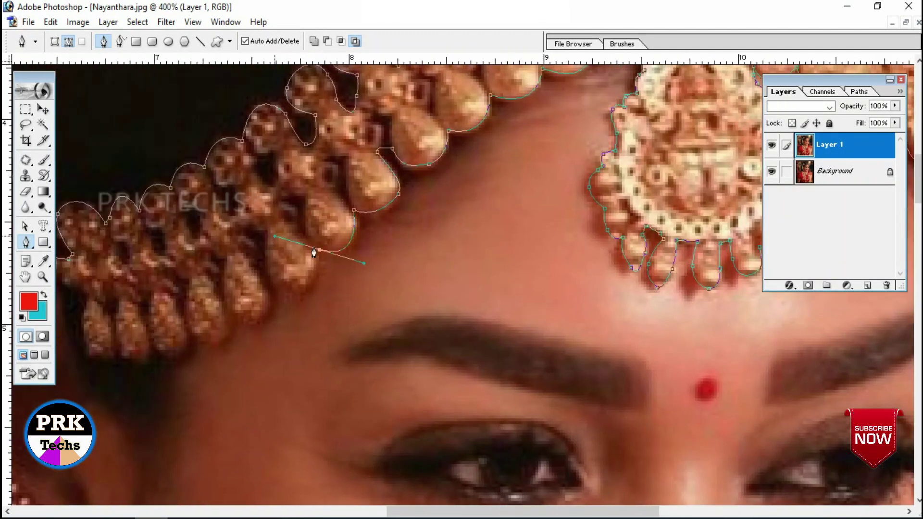
{"action": "left_click", "coordinate": [309, 278]}
{"action": "scroll", "coordinate": [288, 269], "scroll_direction": "down", "scroll_amount": 2}
{"action": "left_click", "coordinate": [372, 226]}
{"action": "left_click_drag", "start_coordinate": [299, 237], "coordinate": [262, 202]}
{"action": "left_click", "coordinate": [265, 248]}
{"action": "left_click", "coordinate": [233, 253]}
{"action": "left_click_drag", "start_coordinate": [205, 262], "coordinate": [195, 251]}
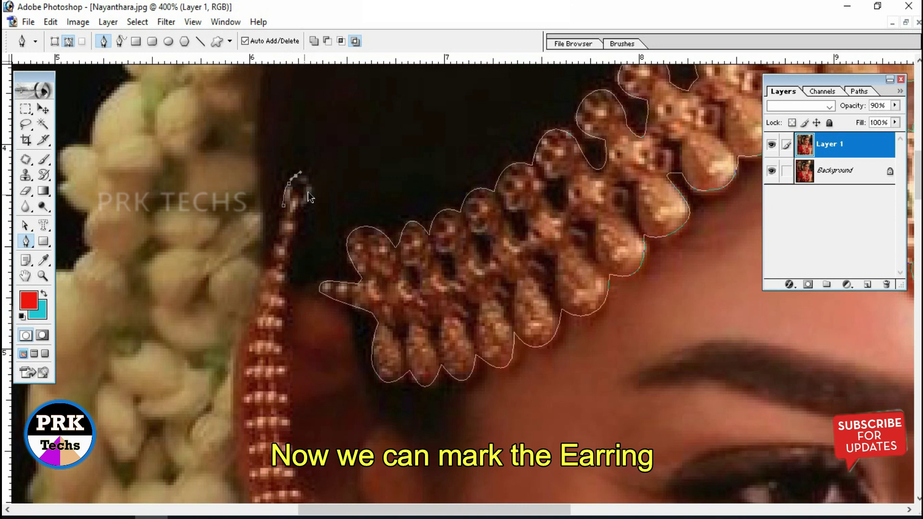
Step: Outline the earring's top loop and trace down its chain, undoing one misplaced point
{"action": "left_click_drag", "start_coordinate": [302, 208], "coordinate": [328, 167]}
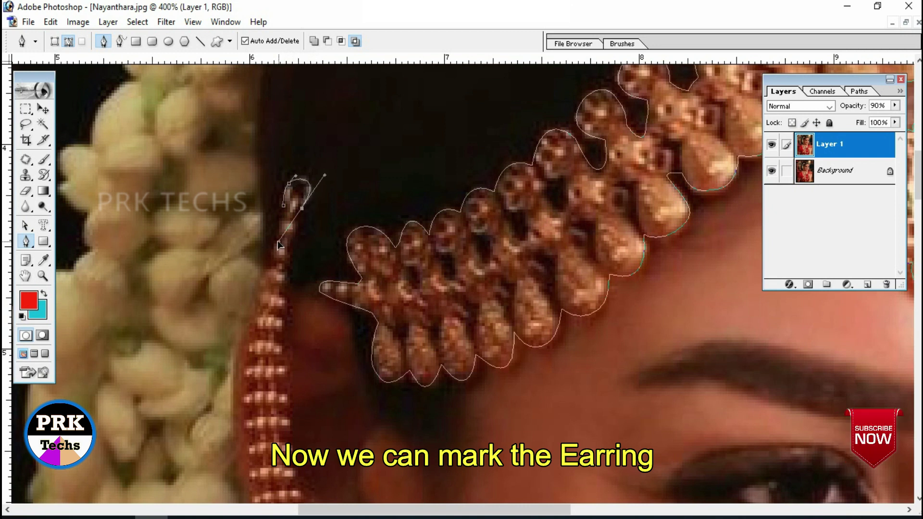
{"action": "key", "text": "ctrl+z"}
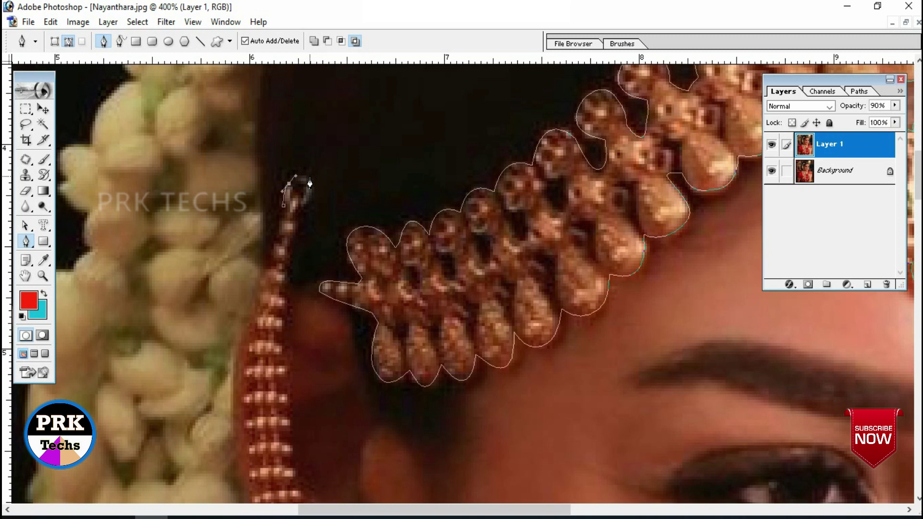
{"action": "left_click_drag", "start_coordinate": [317, 184], "coordinate": [281, 219]}
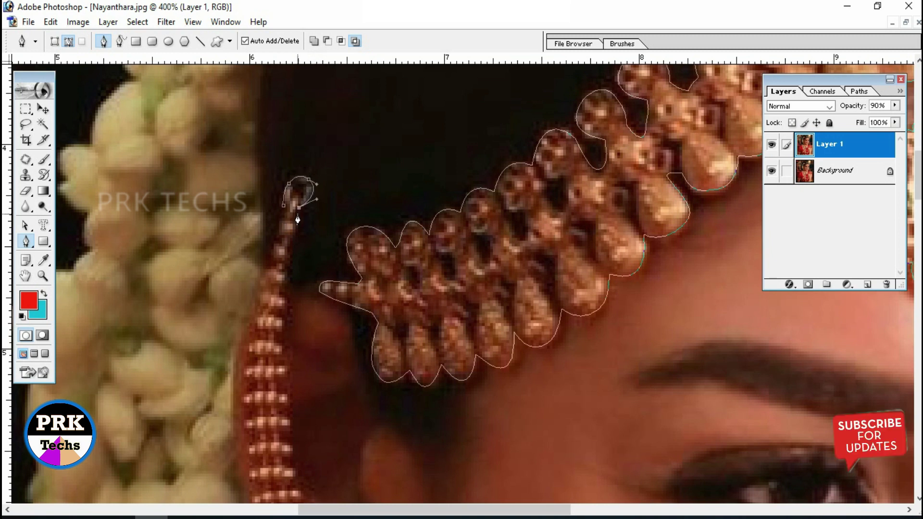
{"action": "scroll", "coordinate": [303, 192], "scroll_direction": "down", "scroll_amount": 3}
{"action": "left_click_drag", "start_coordinate": [305, 148], "coordinate": [295, 185]}
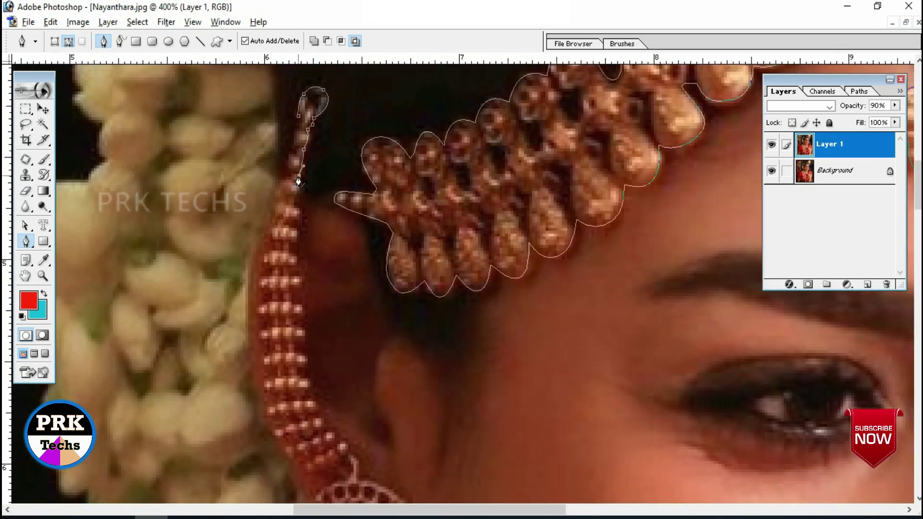
{"action": "scroll", "coordinate": [297, 210], "scroll_direction": "down", "scroll_amount": 3}
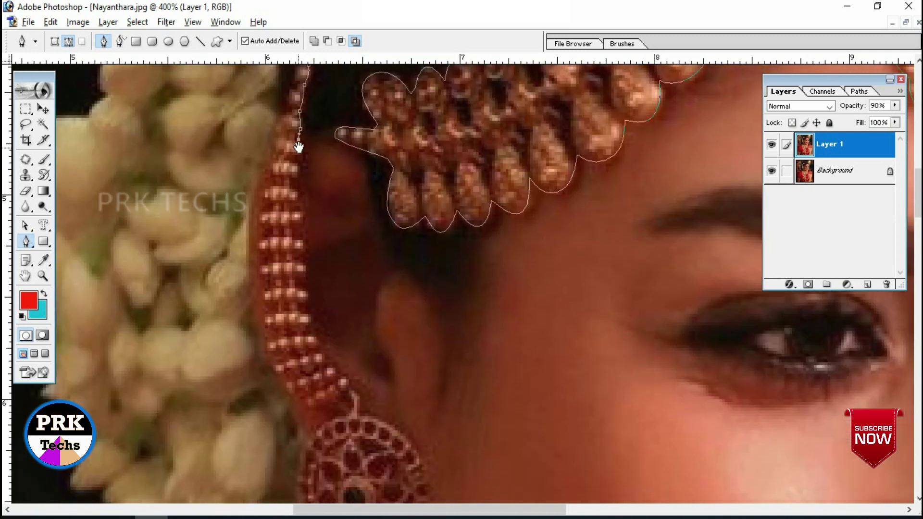
{"action": "left_click", "coordinate": [295, 176]}
{"action": "left_click", "coordinate": [298, 212]}
Step: Trace around the earring pendant, down the jhumka bell's right edge and bottom bells
{"action": "left_click_drag", "start_coordinate": [303, 234], "coordinate": [303, 182]}
{"action": "left_click", "coordinate": [301, 249]}
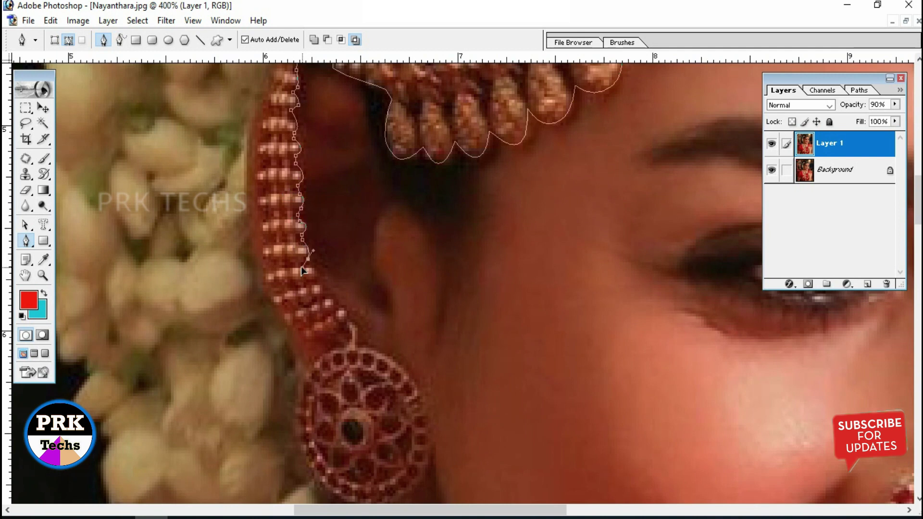
{"action": "scroll", "coordinate": [331, 237], "scroll_direction": "down", "scroll_amount": 5}
{"action": "scroll", "coordinate": [366, 221], "scroll_direction": "down", "scroll_amount": 3}
{"action": "left_click_drag", "start_coordinate": [365, 218], "coordinate": [374, 236]}
{"action": "scroll", "coordinate": [375, 236], "scroll_direction": "down", "scroll_amount": 3}
{"action": "scroll", "coordinate": [336, 221], "scroll_direction": "down", "scroll_amount": 5}
{"action": "left_click", "coordinate": [369, 234]}
{"action": "scroll", "coordinate": [384, 240], "scroll_direction": "down", "scroll_amount": 3}
{"action": "left_click", "coordinate": [399, 246]}
{"action": "left_click", "coordinate": [386, 279]}
{"action": "left_click", "coordinate": [354, 304]}
Step: Trace back up the bell's left side and the earring chain's left edge
{"action": "scroll", "coordinate": [336, 261], "scroll_direction": "down", "scroll_amount": 3}
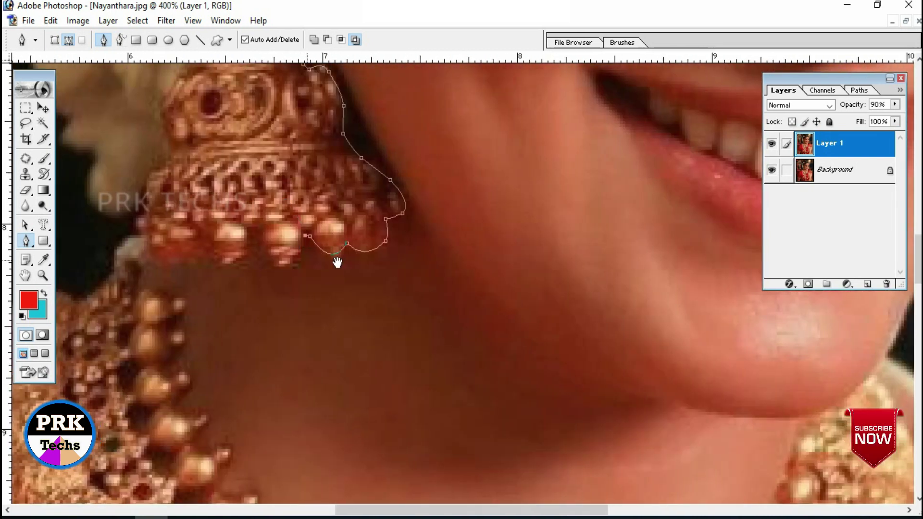
{"action": "scroll", "coordinate": [274, 274], "scroll_direction": "up", "scroll_amount": 2}
{"action": "scroll", "coordinate": [275, 319], "scroll_direction": "left", "scroll_amount": 3}
{"action": "left_click", "coordinate": [243, 266]}
{"action": "scroll", "coordinate": [249, 259], "scroll_direction": "up", "scroll_amount": 2}
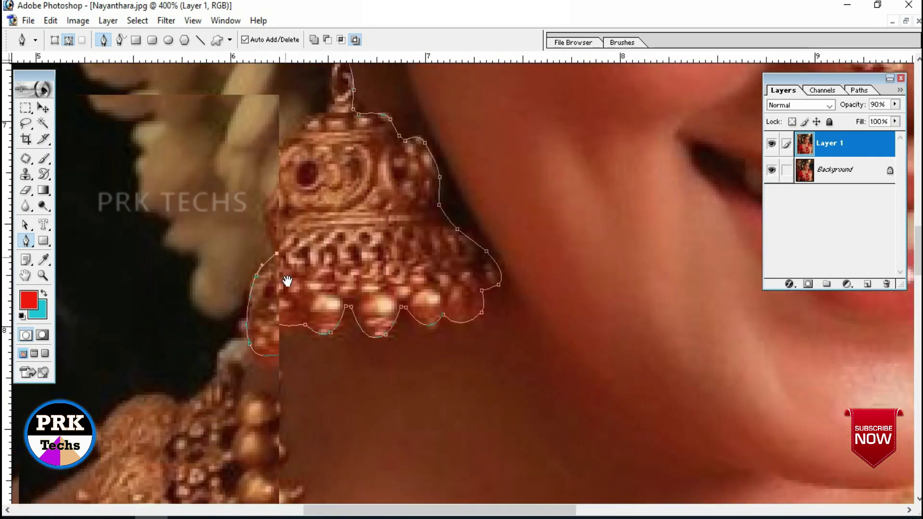
{"action": "scroll", "coordinate": [269, 269], "scroll_direction": "up", "scroll_amount": 5}
{"action": "left_click_drag", "start_coordinate": [292, 313], "coordinate": [274, 273]}
{"action": "left_click", "coordinate": [276, 195]}
{"action": "scroll", "coordinate": [255, 270], "scroll_direction": "up", "scroll_amount": 3}
{"action": "left_click", "coordinate": [257, 236]}
{"action": "scroll", "coordinate": [264, 301], "scroll_direction": "up", "scroll_amount": 3}
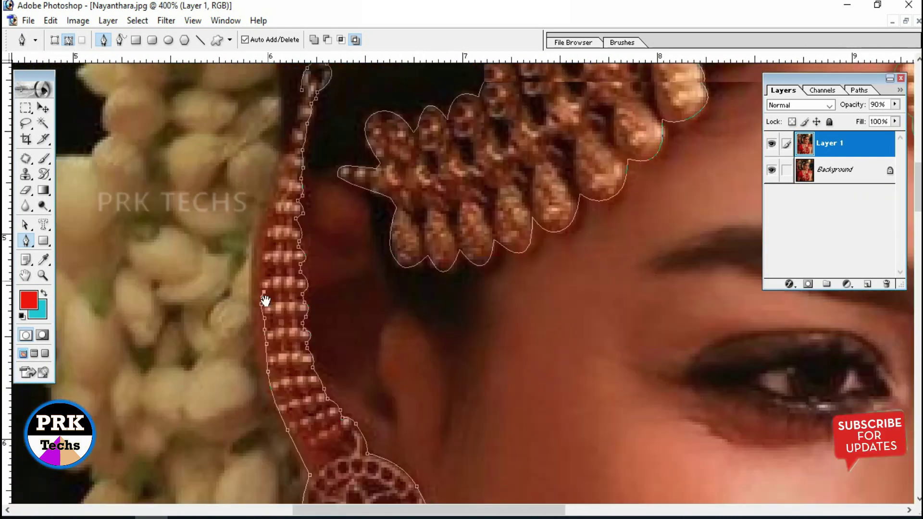
{"action": "scroll", "coordinate": [263, 301], "scroll_direction": "up", "scroll_amount": 3}
{"action": "left_click", "coordinate": [282, 204]}
{"action": "scroll", "coordinate": [292, 216], "scroll_direction": "up", "scroll_amount": 3}
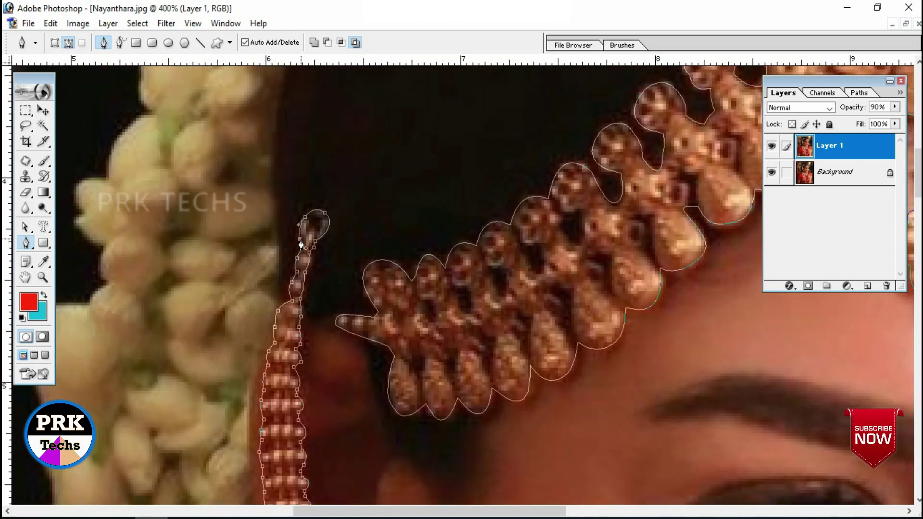
Step: Zoom out and pan across the face to centre the view on the nose stud
{"action": "key", "text": "ctrl+minus"}
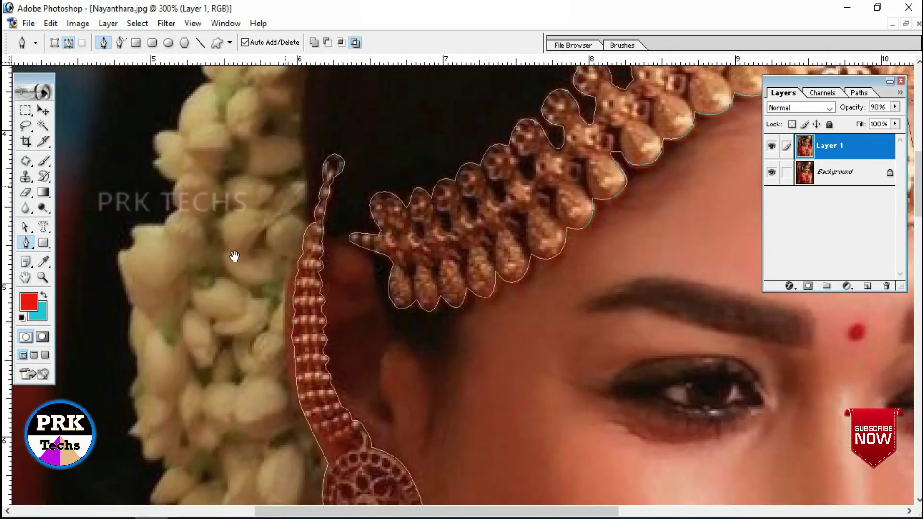
{"action": "left_click_drag", "start_coordinate": [367, 367], "coordinate": [294, 158]}
{"action": "left_click_drag", "start_coordinate": [289, 279], "coordinate": [250, 68]}
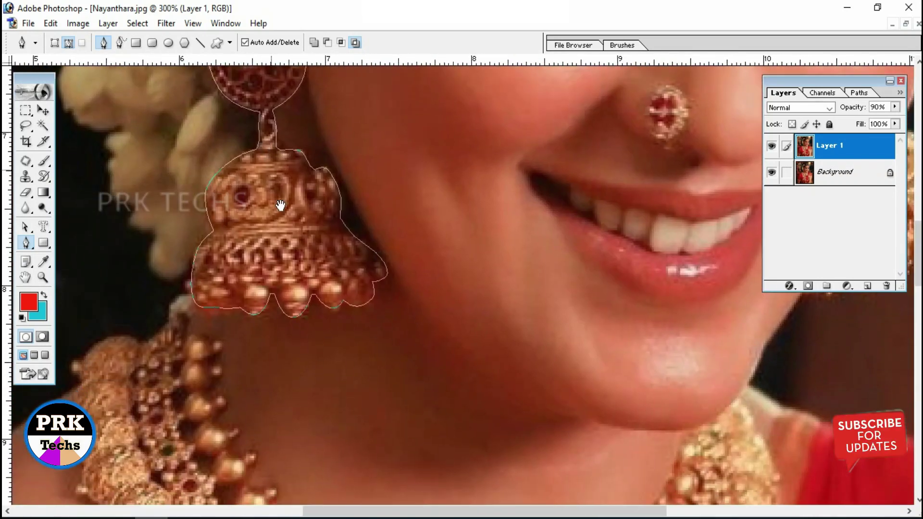
{"action": "mouse_move", "coordinate": [272, 367]}
{"action": "left_mouse_down"}
{"action": "mouse_move", "coordinate": [221, 505]}
{"action": "mouse_move", "coordinate": [533, 403]}
{"action": "mouse_move", "coordinate": [480, 302]}
{"action": "left_mouse_up"}
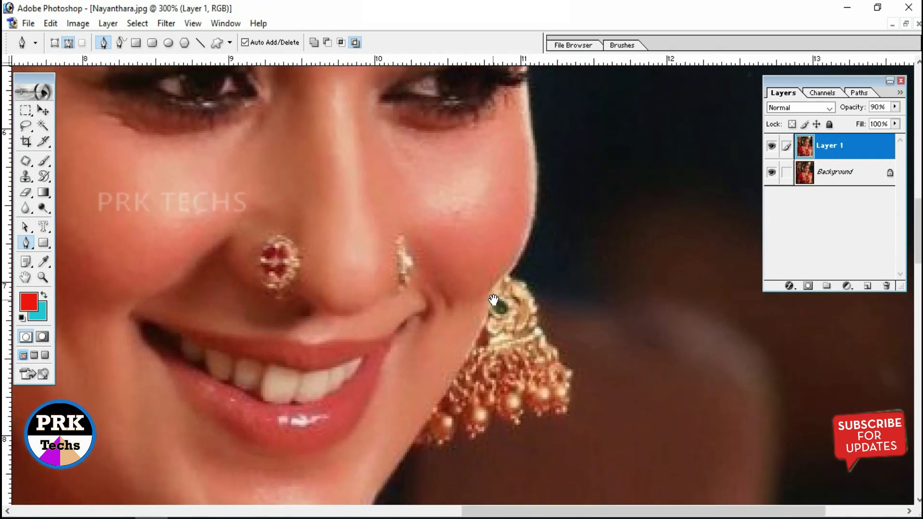
{"action": "left_click_drag", "start_coordinate": [239, 287], "coordinate": [318, 351]}
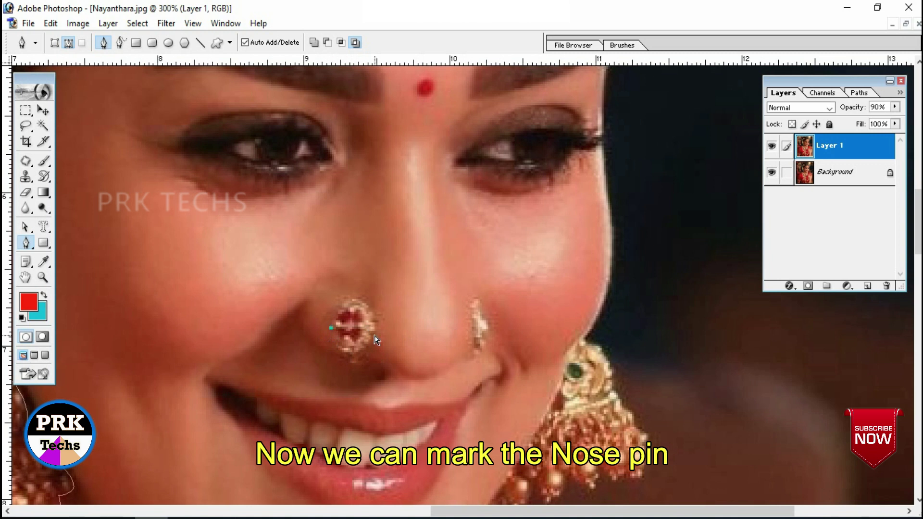
Step: Zoom in on the nose stud and trace it with a closed curved pen outline
{"action": "key", "text": "ctrl+plus"}
{"action": "left_click_drag", "start_coordinate": [288, 341], "coordinate": [319, 350]}
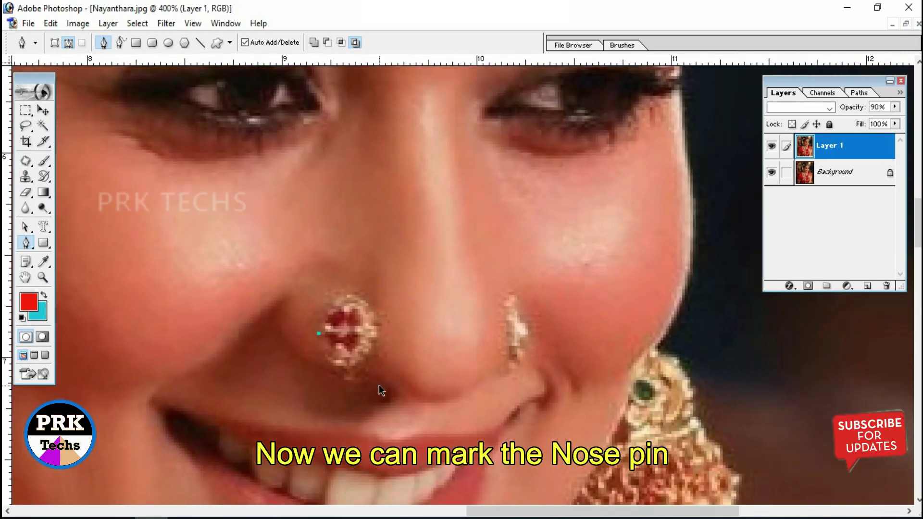
{"action": "left_click_drag", "start_coordinate": [373, 372], "coordinate": [361, 329]}
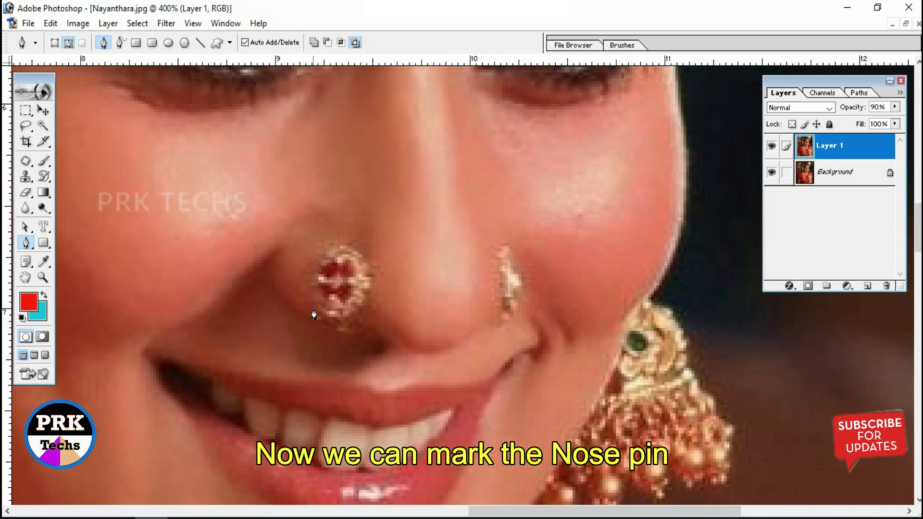
{"action": "left_click_drag", "start_coordinate": [307, 266], "coordinate": [352, 242]}
{"action": "mouse_move", "coordinate": [366, 300]}
{"action": "left_mouse_down"}
{"action": "mouse_move", "coordinate": [358, 315]}
{"action": "mouse_move", "coordinate": [321, 316]}
{"action": "left_mouse_up"}
{"action": "left_click", "coordinate": [316, 290]}
Step: Outline the small second nose ring with pen anchors and start the earring's top curve
{"action": "left_click_drag", "start_coordinate": [461, 294], "coordinate": [361, 297]}
{"action": "left_click", "coordinate": [365, 273]}
{"action": "left_click", "coordinate": [373, 254]}
{"action": "left_click", "coordinate": [383, 278]}
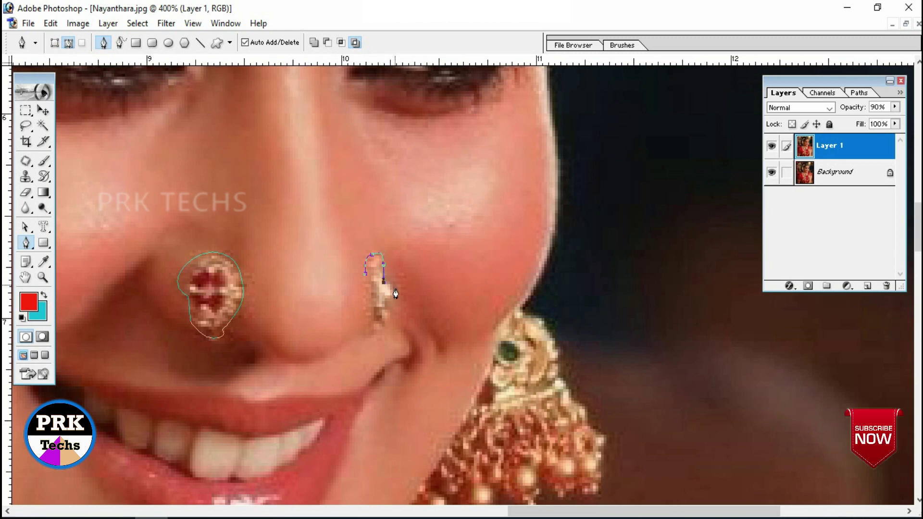
{"action": "left_click", "coordinate": [386, 306]}
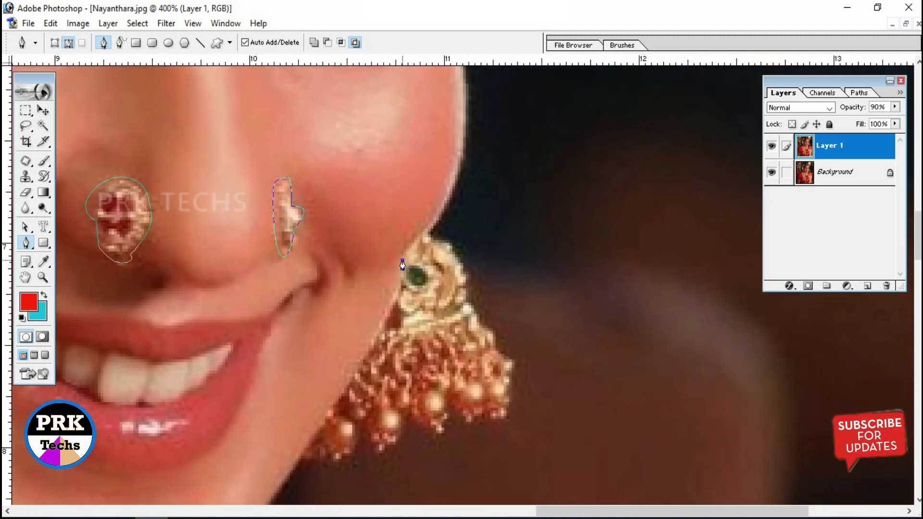
{"action": "mouse_move", "coordinate": [419, 237]}
{"action": "left_mouse_down"}
{"action": "mouse_move", "coordinate": [455, 251]}
{"action": "mouse_move", "coordinate": [470, 306]}
{"action": "left_mouse_up"}
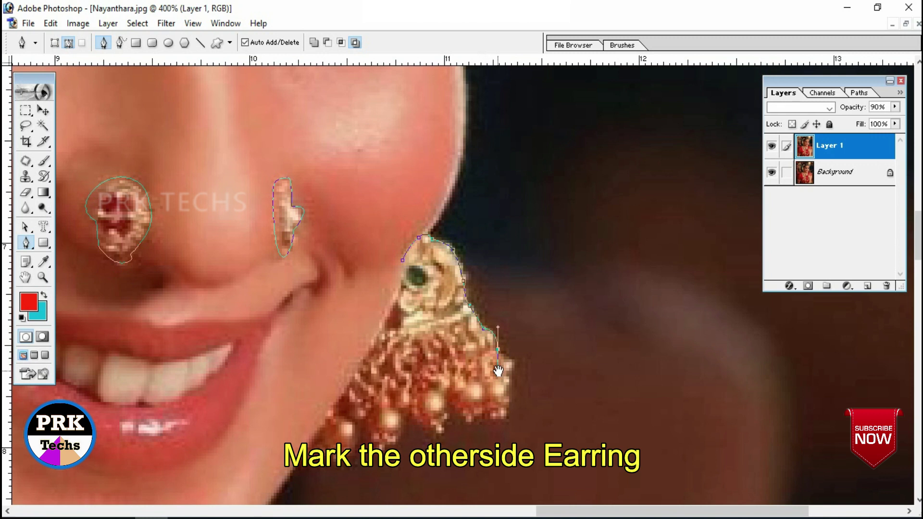
Step: Curve the pen outline down the earring's right side and along its beaded bottom
{"action": "left_click_drag", "start_coordinate": [511, 368], "coordinate": [508, 380]}
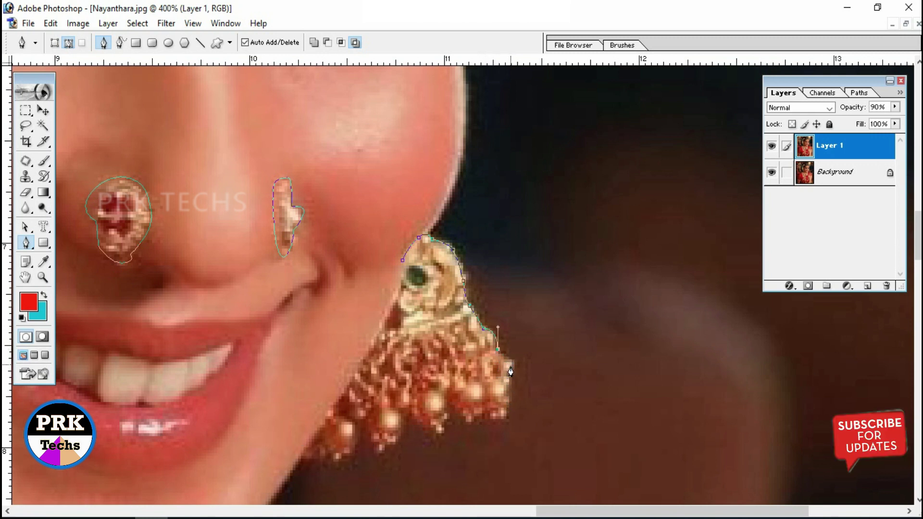
{"action": "mouse_move", "coordinate": [508, 402]}
{"action": "left_mouse_down"}
{"action": "mouse_move", "coordinate": [507, 418]}
{"action": "mouse_move", "coordinate": [493, 419]}
{"action": "left_mouse_up"}
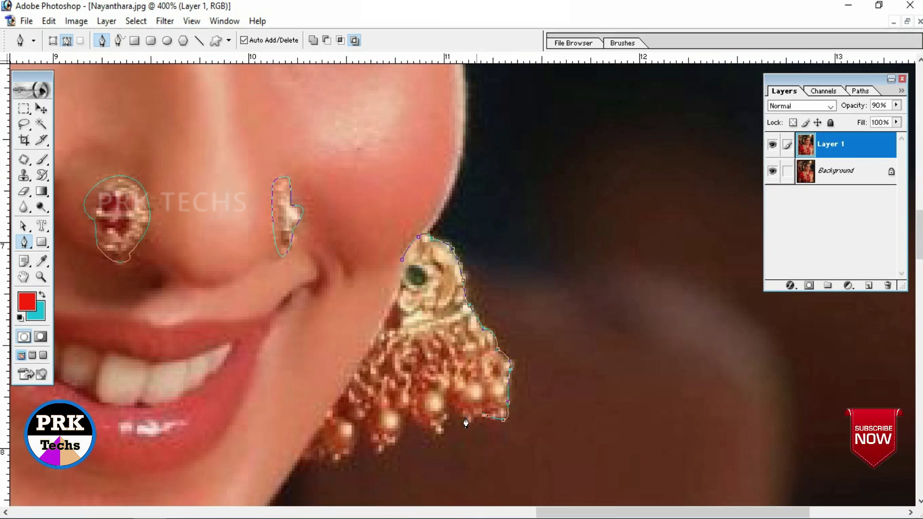
{"action": "left_click_drag", "start_coordinate": [441, 386], "coordinate": [435, 372]}
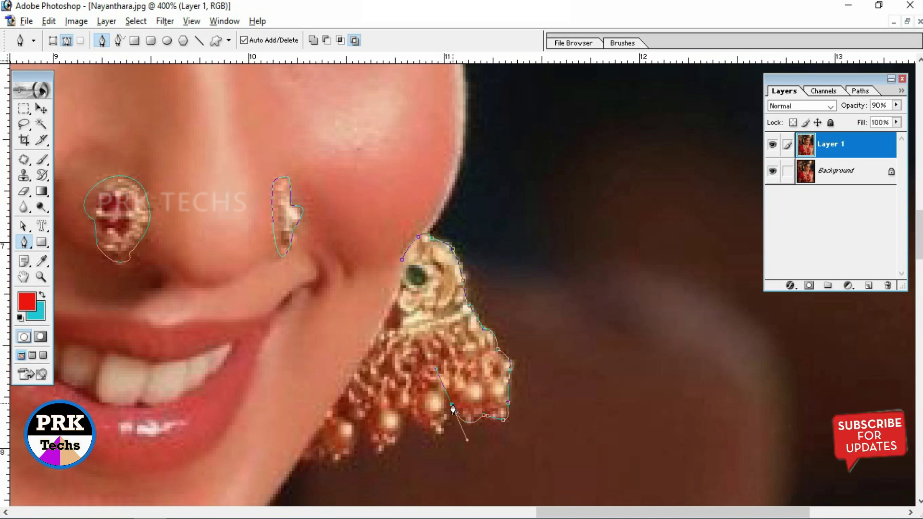
{"action": "mouse_move", "coordinate": [445, 425]}
{"action": "left_mouse_down"}
{"action": "mouse_move", "coordinate": [484, 383]}
{"action": "mouse_move", "coordinate": [451, 373]}
{"action": "left_mouse_up"}
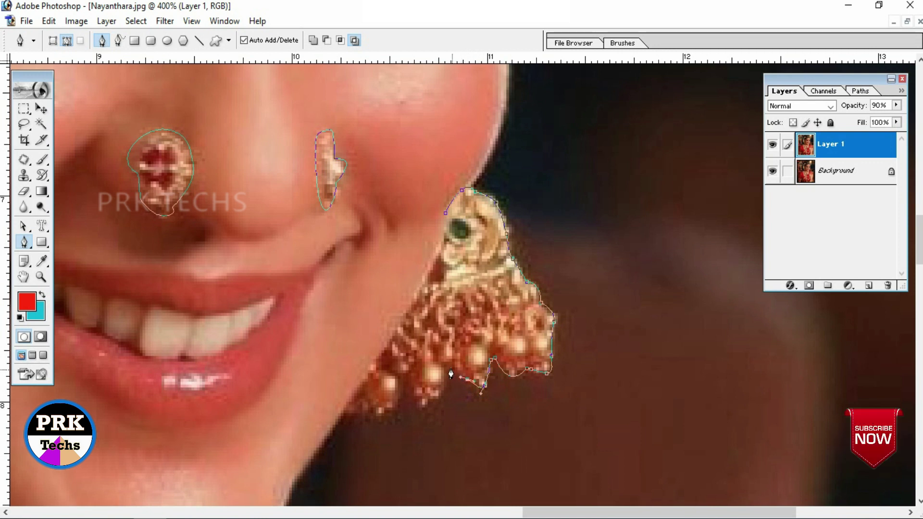
{"action": "left_click_drag", "start_coordinate": [444, 382], "coordinate": [443, 390]}
{"action": "left_click", "coordinate": [437, 397]}
{"action": "left_click", "coordinate": [422, 406]}
{"action": "left_click", "coordinate": [411, 398]}
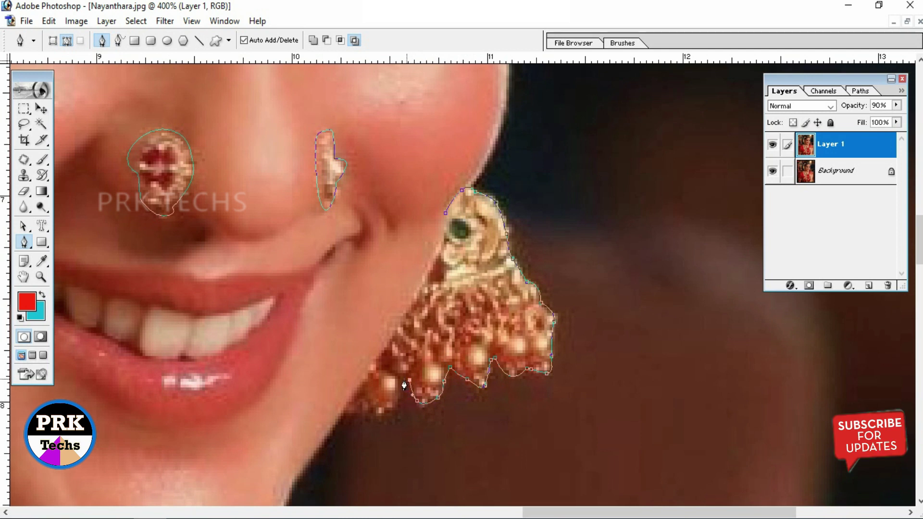
Step: Continue the earring outline along the lower left beads and up its left side
{"action": "left_click_drag", "start_coordinate": [399, 386], "coordinate": [504, 343]}
{"action": "left_click", "coordinate": [499, 344]}
{"action": "left_click", "coordinate": [469, 343]}
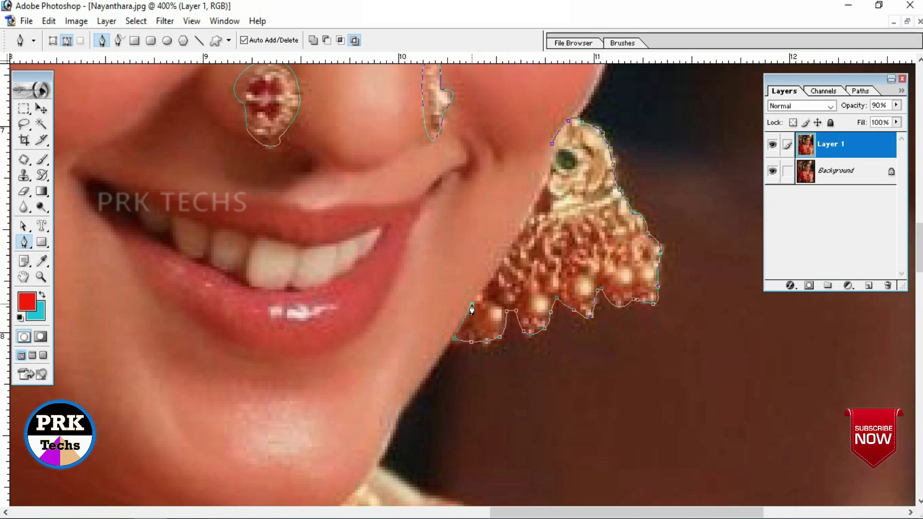
{"action": "left_click", "coordinate": [482, 289]}
{"action": "left_click", "coordinate": [514, 234]}
Step: Undo two misplaced anchors and retrace the earring's left edge up to its top
{"action": "key", "text": "ctrl+z"}
{"action": "key", "text": "ctrl+alt+z"}
{"action": "left_click", "coordinate": [496, 264]}
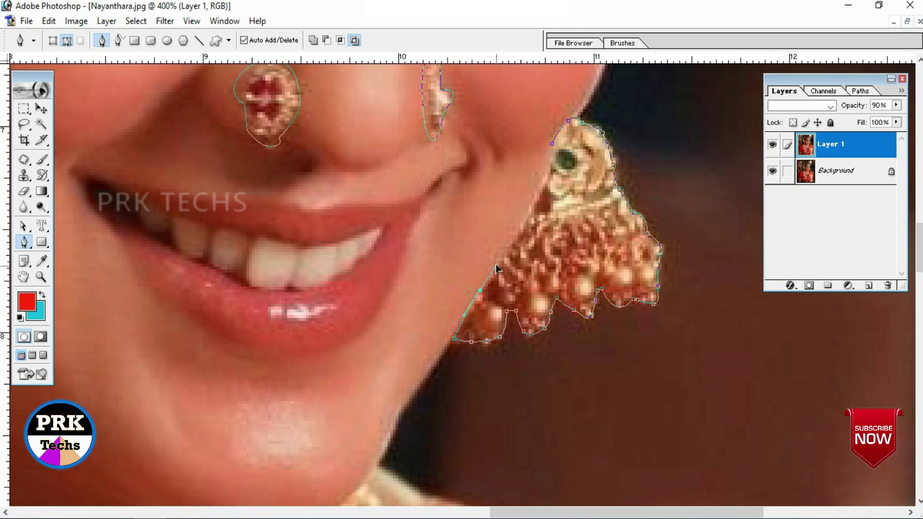
{"action": "left_click", "coordinate": [528, 217]}
{"action": "mouse_move", "coordinate": [527, 217]}
{"action": "left_mouse_down"}
{"action": "mouse_move", "coordinate": [538, 197]}
{"action": "mouse_move", "coordinate": [532, 245]}
{"action": "left_mouse_up"}
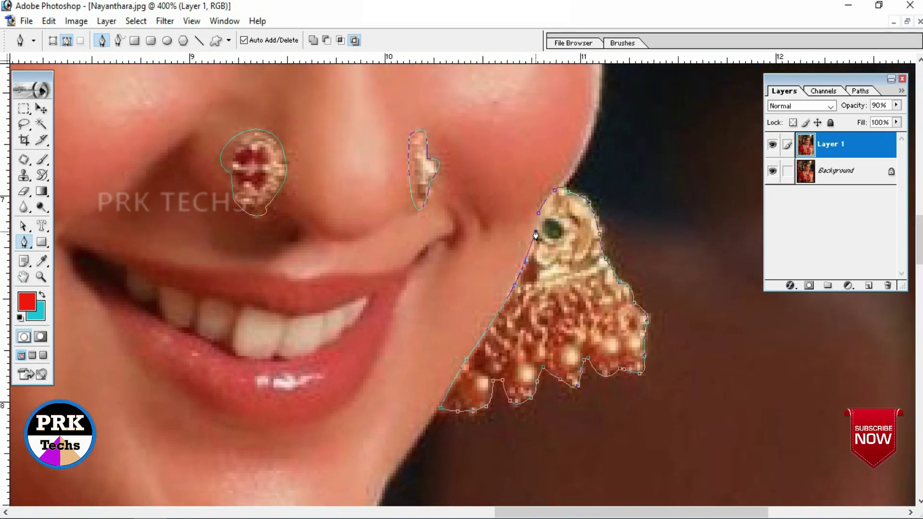
Step: Pan and zoom the view from the lips down to the necklace below the left earring
{"action": "mouse_move", "coordinate": [412, 346]}
{"action": "left_mouse_down"}
{"action": "mouse_move", "coordinate": [748, 383]}
{"action": "mouse_move", "coordinate": [470, 438]}
{"action": "mouse_move", "coordinate": [428, 258]}
{"action": "mouse_move", "coordinate": [803, 495]}
{"action": "left_mouse_up"}
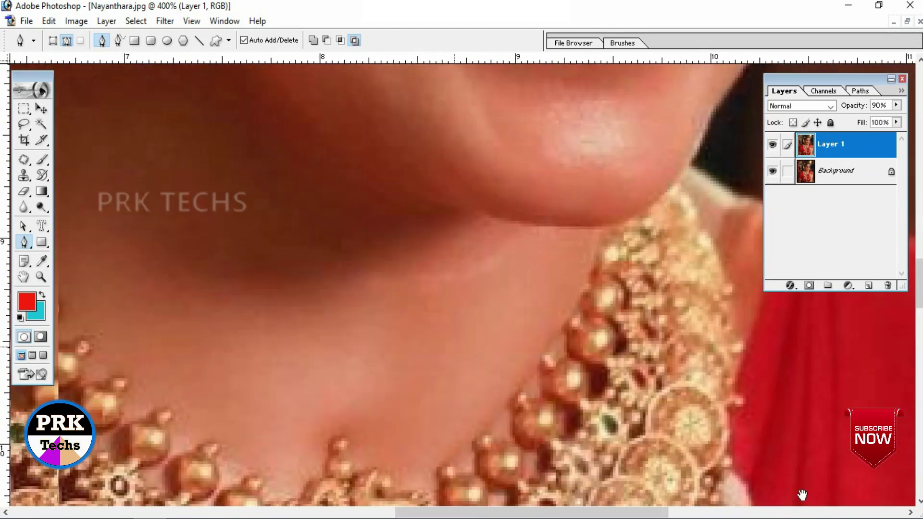
{"action": "left_click_drag", "start_coordinate": [408, 286], "coordinate": [447, 500]}
{"action": "left_click_drag", "start_coordinate": [409, 346], "coordinate": [397, 140]}
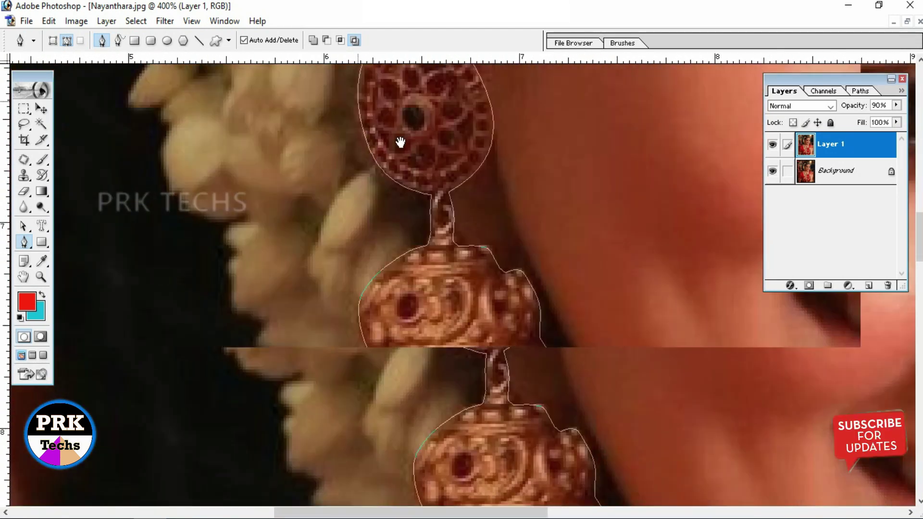
{"action": "left_click_drag", "start_coordinate": [408, 303], "coordinate": [408, 200]}
{"action": "left_click_drag", "start_coordinate": [337, 327], "coordinate": [295, 233]}
{"action": "left_click_drag", "start_coordinate": [206, 236], "coordinate": [242, 303]}
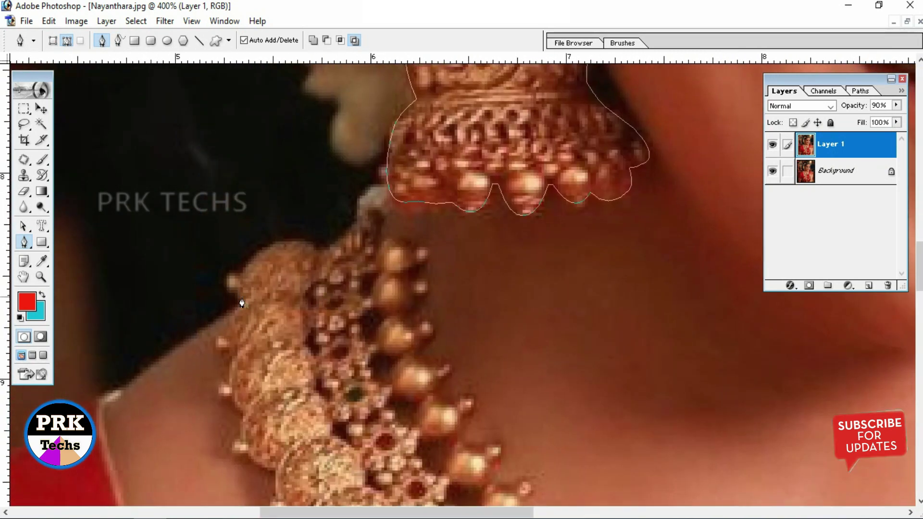
{"action": "scroll", "coordinate": [316, 282], "scroll_direction": "up", "scroll_amount": 2}
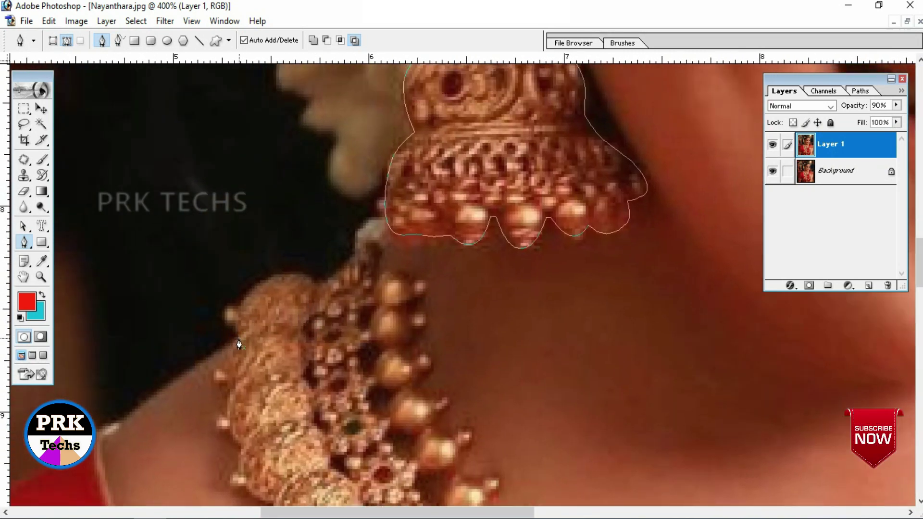
Step: Start the pen outline along the necklace's top edge and around its first beads
{"action": "mouse_move", "coordinate": [239, 312]}
{"action": "left_mouse_down"}
{"action": "mouse_move", "coordinate": [252, 322]}
{"action": "mouse_move", "coordinate": [255, 314]}
{"action": "left_mouse_up"}
{"action": "left_click", "coordinate": [239, 310], "text": "alt"}
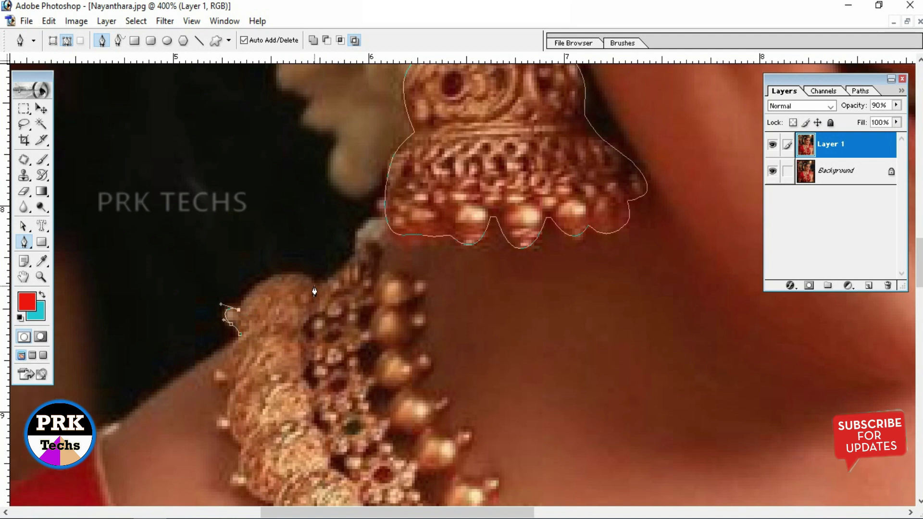
{"action": "left_click_drag", "start_coordinate": [325, 297], "coordinate": [359, 327]}
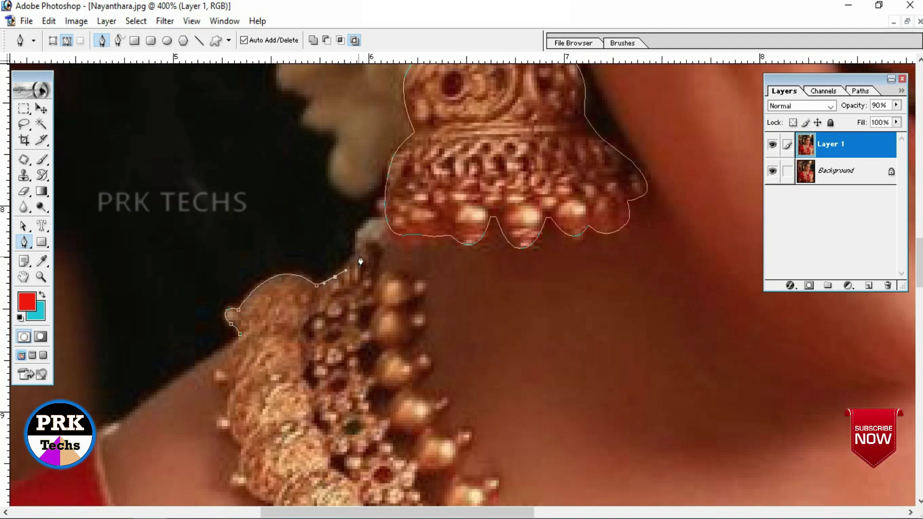
{"action": "left_click_drag", "start_coordinate": [364, 250], "coordinate": [375, 243]}
{"action": "mouse_move", "coordinate": [373, 278]}
{"action": "left_mouse_down"}
{"action": "mouse_move", "coordinate": [372, 286]}
{"action": "mouse_move", "coordinate": [423, 310]}
{"action": "left_mouse_up"}
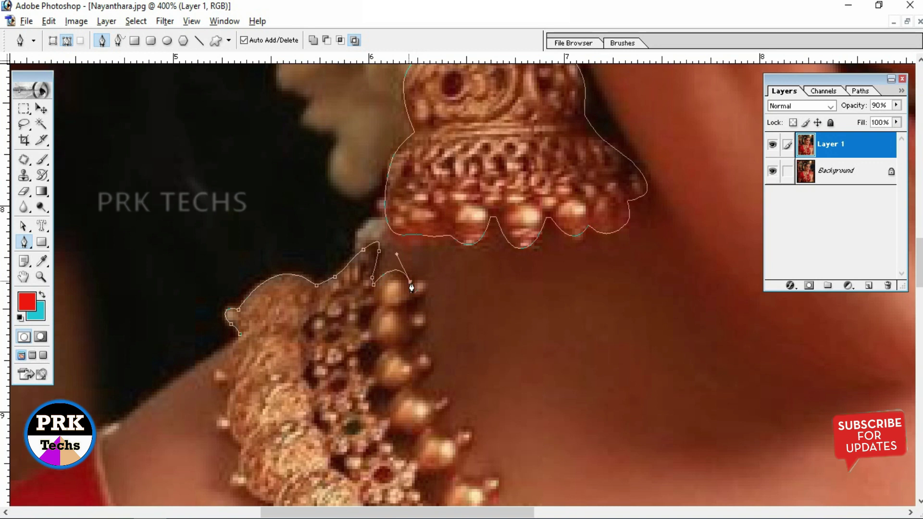
{"action": "left_click_drag", "start_coordinate": [423, 290], "coordinate": [406, 308]}
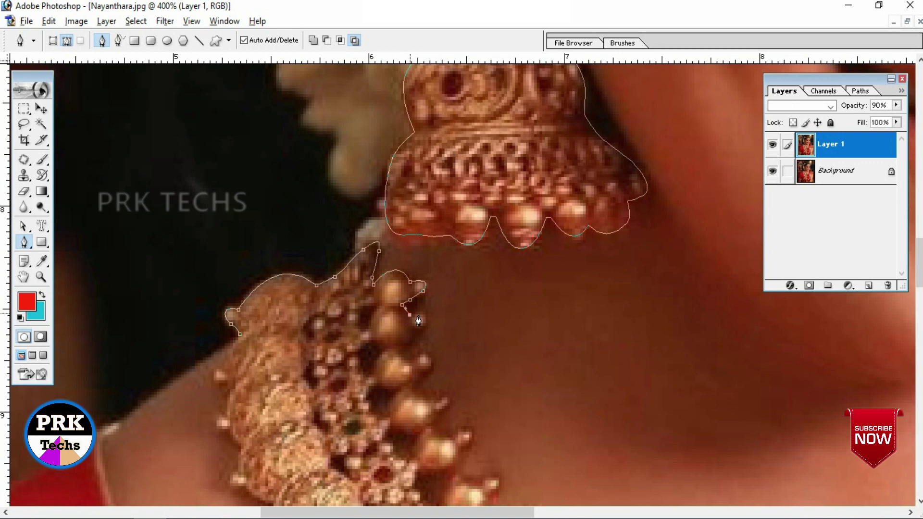
{"action": "left_click_drag", "start_coordinate": [428, 319], "coordinate": [425, 331]}
Step: Trace anchors down the necklace's outer edge
{"action": "left_click", "coordinate": [409, 348]}
{"action": "left_click", "coordinate": [432, 364]}
{"action": "left_click", "coordinate": [419, 394]}
{"action": "left_click", "coordinate": [448, 405]}
{"action": "left_click", "coordinate": [433, 423]}
{"action": "left_click", "coordinate": [457, 440]}
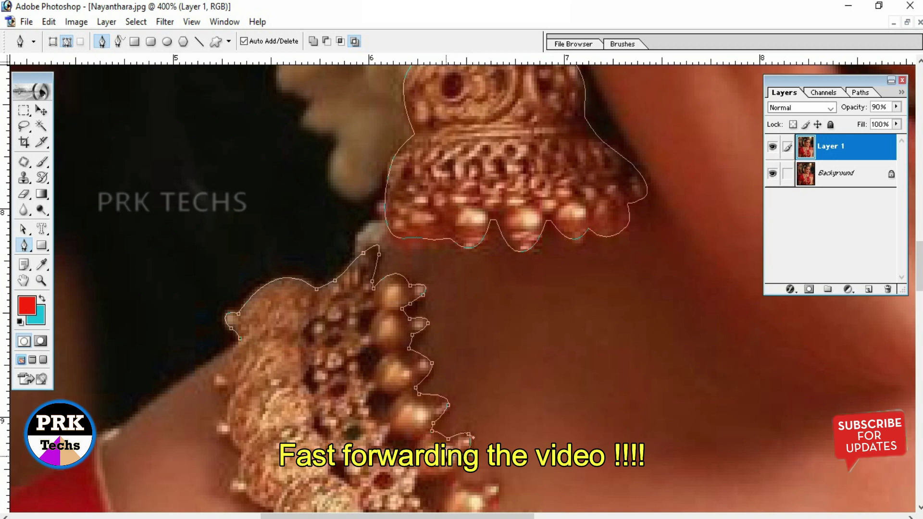
{"action": "left_click_drag", "start_coordinate": [469, 435], "coordinate": [430, 219]}
Step: Outline the next run of necklace beads with pen anchors
{"action": "left_click", "coordinate": [422, 239]}
{"action": "left_click", "coordinate": [412, 256]}
{"action": "left_click", "coordinate": [379, 260]}
{"action": "left_click_drag", "start_coordinate": [417, 269], "coordinate": [427, 267]}
{"action": "left_click", "coordinate": [455, 270]}
{"action": "left_click", "coordinate": [410, 306]}
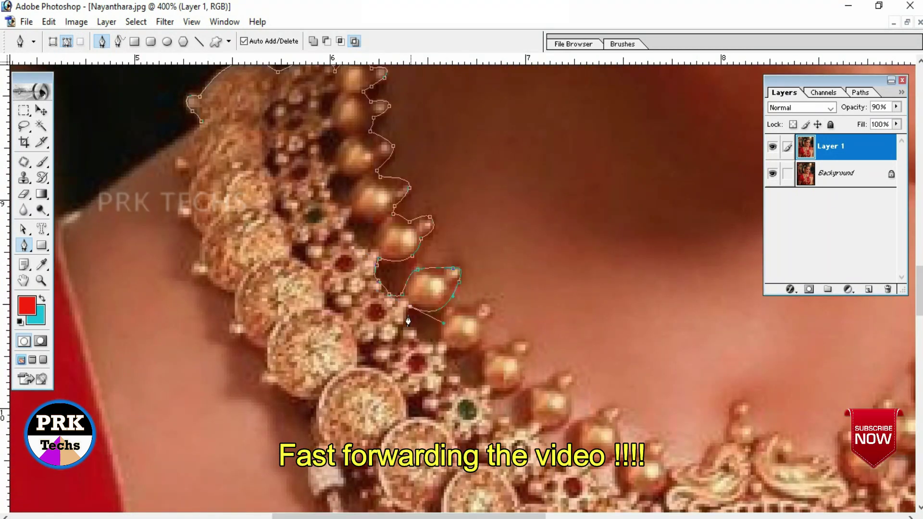
{"action": "left_click", "coordinate": [436, 340]}
{"action": "left_click", "coordinate": [483, 305]}
{"action": "left_click", "coordinate": [484, 384]}
{"action": "left_click", "coordinate": [509, 346]}
Step: Continue the outline around the following necklace beads and their bases
{"action": "left_click", "coordinate": [490, 397]}
{"action": "left_click", "coordinate": [512, 420]}
{"action": "left_click", "coordinate": [537, 387]}
{"action": "left_click", "coordinate": [561, 373]}
{"action": "left_click_drag", "start_coordinate": [543, 428], "coordinate": [585, 432]}
{"action": "left_click", "coordinate": [555, 455]}
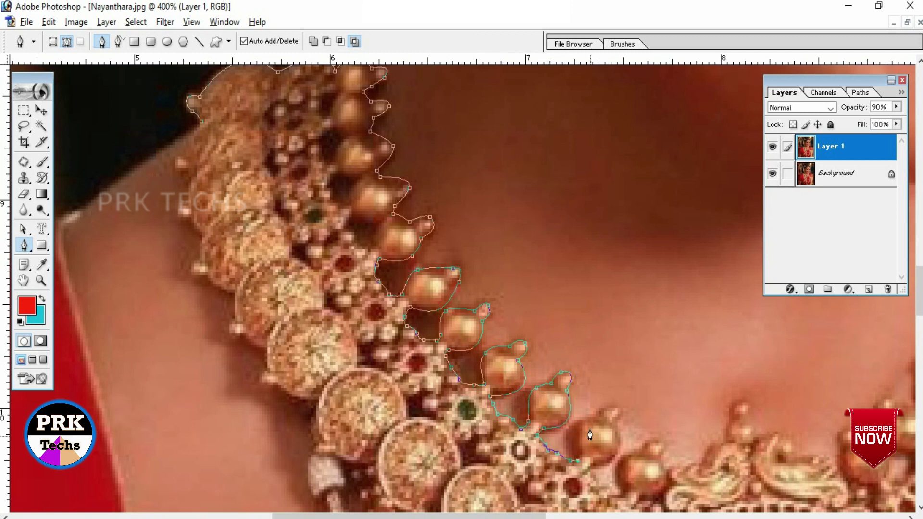
{"action": "scroll", "coordinate": [587, 433], "scroll_direction": "down", "scroll_amount": 3}
{"action": "left_click", "coordinate": [644, 351]}
{"action": "left_click_drag", "start_coordinate": [658, 356], "coordinate": [661, 366]}
{"action": "scroll", "coordinate": [661, 366], "scroll_direction": "right", "scroll_amount": 5}
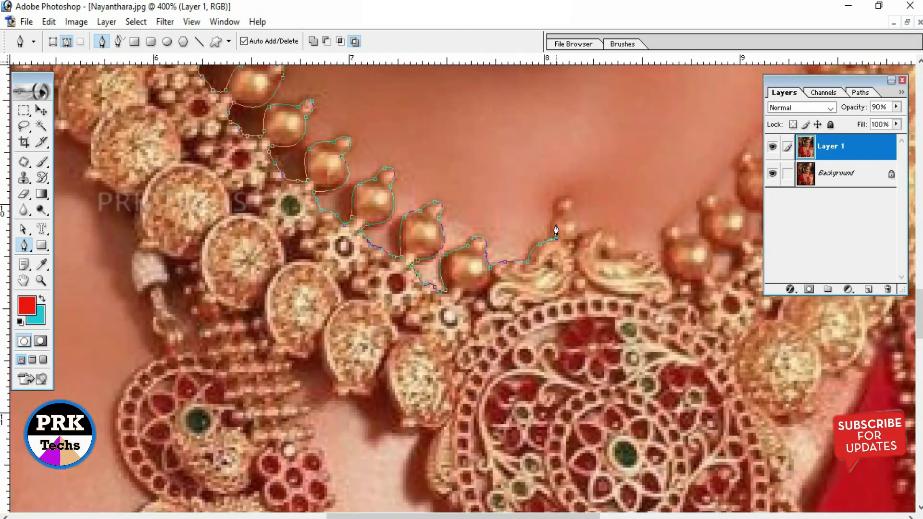
Step: Trace along the necklace beads toward the pendant
{"action": "left_click", "coordinate": [428, 363]}
{"action": "left_click", "coordinate": [462, 345]}
{"action": "left_click", "coordinate": [482, 301]}
{"action": "left_click", "coordinate": [504, 339]}
{"action": "left_click_drag", "start_coordinate": [537, 346], "coordinate": [541, 378]}
{"action": "left_click", "coordinate": [586, 328]}
{"action": "left_click", "coordinate": [624, 300]}
{"action": "scroll", "coordinate": [639, 307], "scroll_direction": "right", "scroll_amount": 5}
{"action": "left_click", "coordinate": [406, 339]}
{"action": "left_click_drag", "start_coordinate": [384, 288], "coordinate": [380, 272]}
{"action": "scroll", "coordinate": [380, 271], "scroll_direction": "up", "scroll_amount": 5}
{"action": "scroll", "coordinate": [380, 272], "scroll_direction": "right", "scroll_amount": 2}
Step: Trace up the necklace edge toward the chin and back down beside the saree
{"action": "left_click", "coordinate": [350, 380]}
{"action": "left_click", "coordinate": [373, 334]}
{"action": "left_click", "coordinate": [387, 293]}
{"action": "left_click", "coordinate": [394, 259]}
{"action": "left_click", "coordinate": [470, 199]}
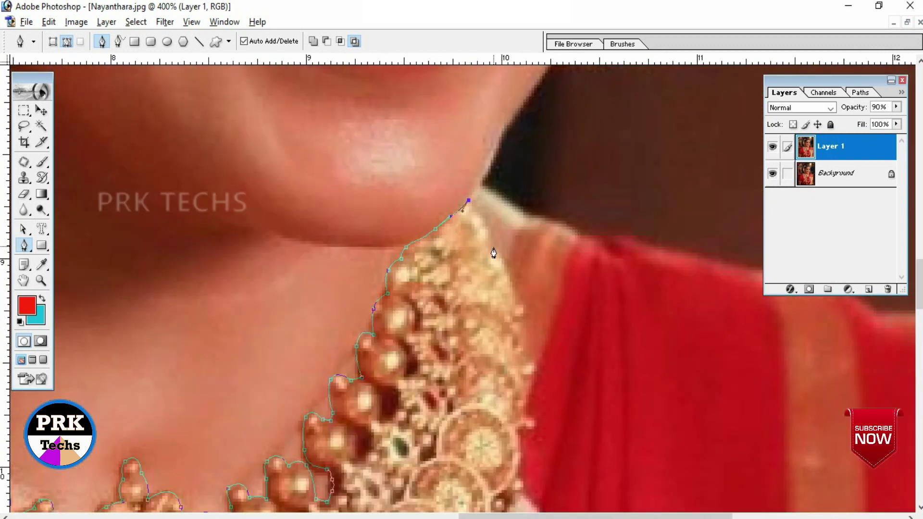
{"action": "left_click", "coordinate": [489, 244]}
{"action": "scroll", "coordinate": [490, 259], "scroll_direction": "down", "scroll_amount": 3}
{"action": "scroll", "coordinate": [490, 259], "scroll_direction": "right", "scroll_amount": 1}
{"action": "left_click", "coordinate": [452, 197]}
{"action": "left_click", "coordinate": [471, 262]}
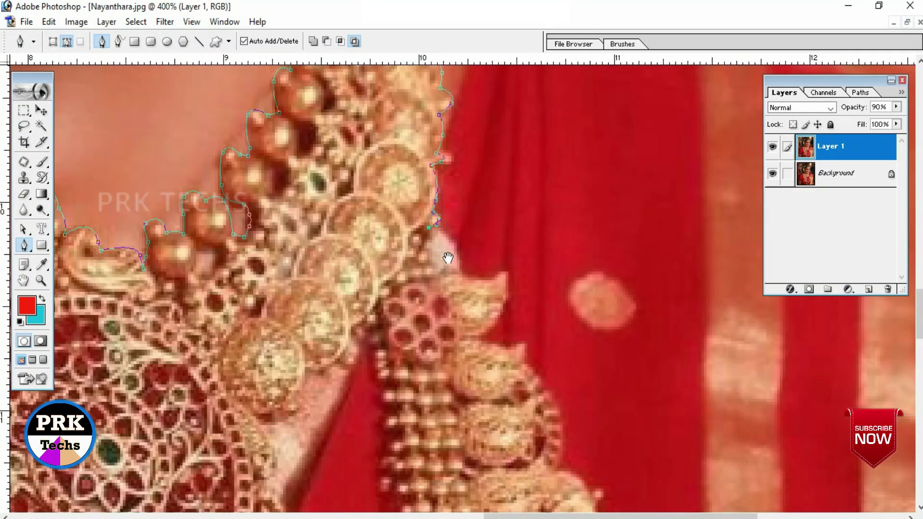
Step: Extend the outline along the necklace's right edge and the jewellery edge
{"action": "left_click_drag", "start_coordinate": [438, 259], "coordinate": [239, 280]}
{"action": "left_click", "coordinate": [265, 298]}
{"action": "left_click", "coordinate": [310, 299]}
{"action": "left_click", "coordinate": [306, 317]}
{"action": "key", "text": "ctrl+minus"}
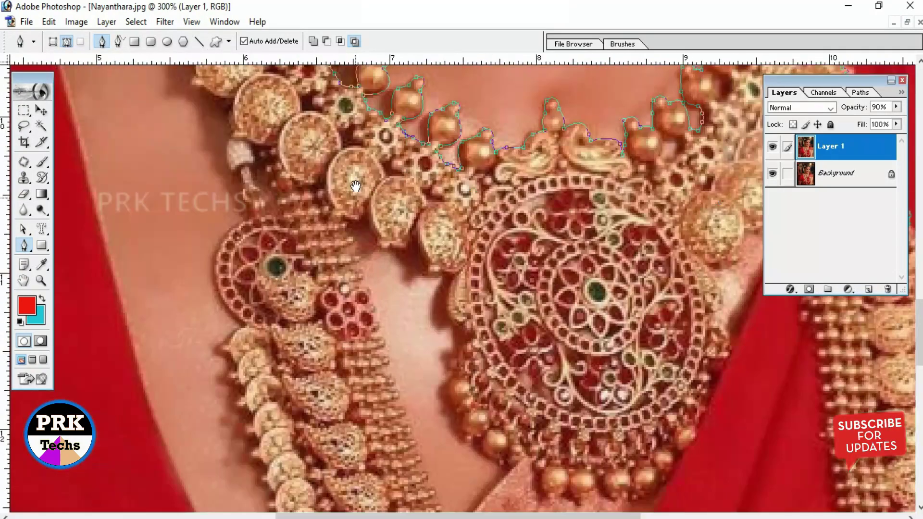
{"action": "mouse_move", "coordinate": [390, 374]}
{"action": "left_mouse_down"}
{"action": "mouse_move", "coordinate": [374, 431]}
{"action": "mouse_move", "coordinate": [368, 264]}
{"action": "left_mouse_up"}
{"action": "left_click", "coordinate": [396, 295]}
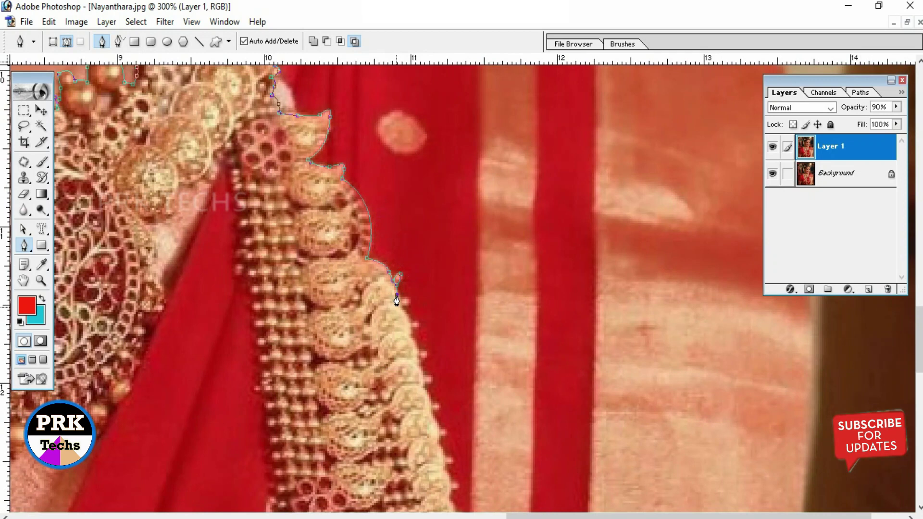
{"action": "key", "text": "ctrl+plus"}
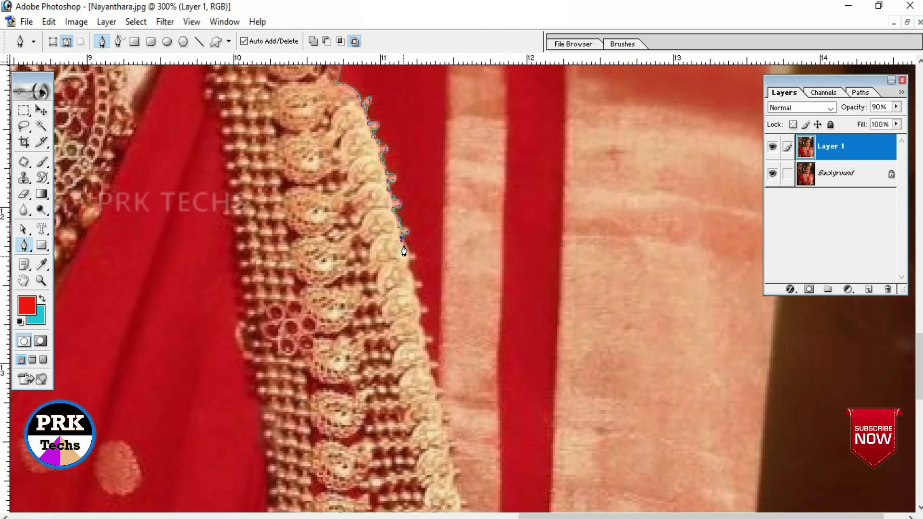
Step: Follow the scalloped chain edge downward with a series of anchors
{"action": "left_click_drag", "start_coordinate": [419, 329], "coordinate": [380, 171]}
{"action": "left_click", "coordinate": [415, 275]}
{"action": "left_click_drag", "start_coordinate": [419, 287], "coordinate": [405, 135]}
{"action": "left_click", "coordinate": [418, 246]}
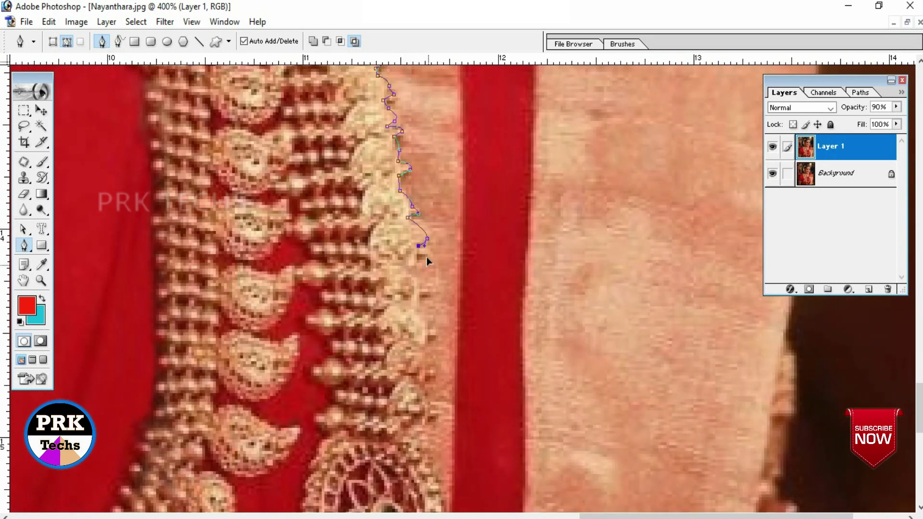
{"action": "left_click_drag", "start_coordinate": [423, 303], "coordinate": [399, 146]}
{"action": "left_click_drag", "start_coordinate": [404, 312], "coordinate": [390, 144]}
{"action": "left_click", "coordinate": [390, 154]}
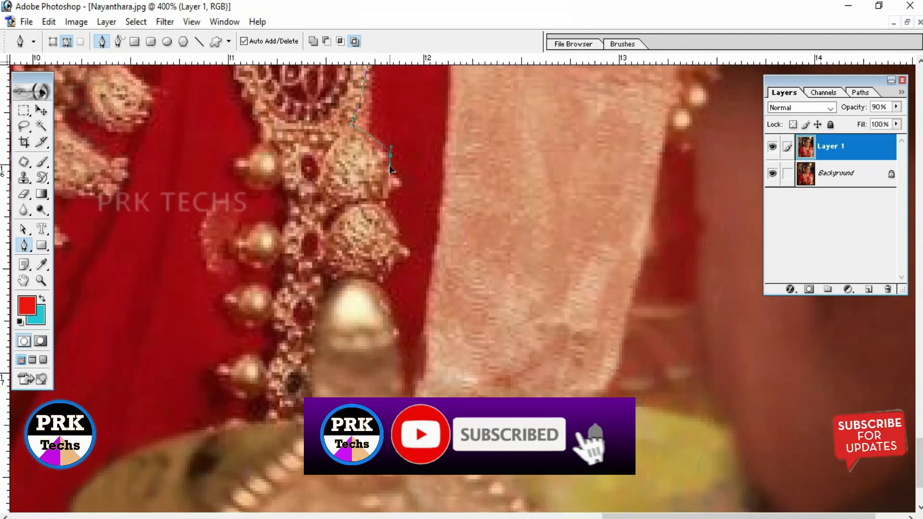
{"action": "left_click", "coordinate": [393, 157]}
{"action": "left_click", "coordinate": [403, 169]}
{"action": "left_click", "coordinate": [388, 193]}
{"action": "left_click", "coordinate": [406, 228]}
{"action": "left_click", "coordinate": [412, 237]}
Step: Outline the round pendant's top and edge, reaching the gold bead
{"action": "left_click_drag", "start_coordinate": [383, 263], "coordinate": [463, 263]}
{"action": "left_click", "coordinate": [426, 239]}
{"action": "left_click", "coordinate": [423, 289]}
{"action": "left_click", "coordinate": [421, 342]}
{"action": "left_click", "coordinate": [399, 383]}
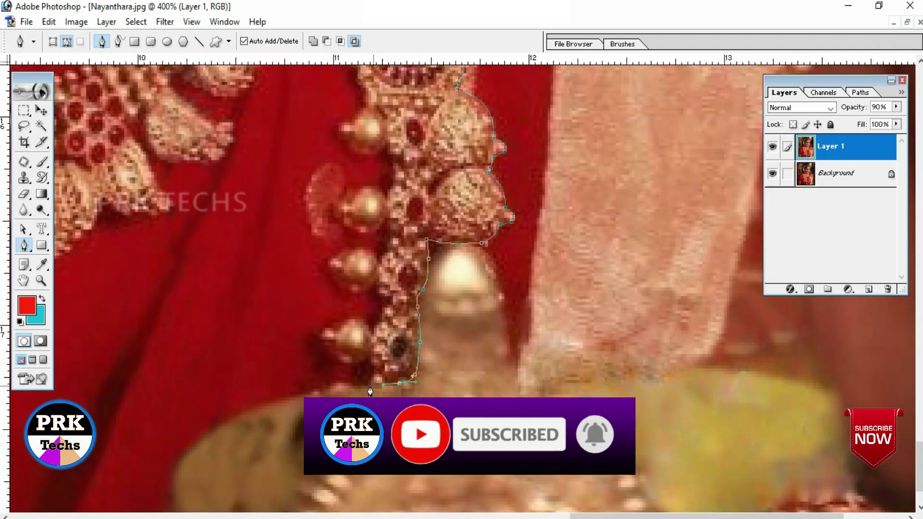
{"action": "left_click", "coordinate": [330, 344]}
{"action": "left_click", "coordinate": [385, 299]}
Step: Trace around the hanging beads below the pendant and up past a gold bead
{"action": "left_click_drag", "start_coordinate": [384, 299], "coordinate": [449, 460]}
{"action": "left_click", "coordinate": [440, 443]}
{"action": "left_click", "coordinate": [402, 432]}
{"action": "left_click", "coordinate": [405, 414]}
{"action": "left_click", "coordinate": [447, 380]}
{"action": "left_click", "coordinate": [403, 367]}
{"action": "left_click", "coordinate": [455, 336]}
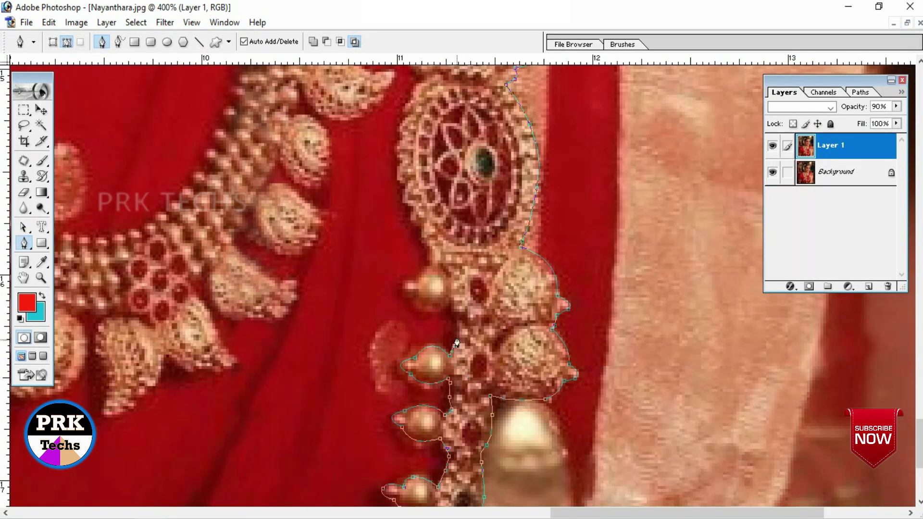
{"action": "left_click_drag", "start_coordinate": [409, 269], "coordinate": [408, 377]}
{"action": "left_click_drag", "start_coordinate": [413, 400], "coordinate": [405, 375]}
{"action": "left_click", "coordinate": [421, 333]}
Step: Outline the round pendant's left edge and curve over the first paisley
{"action": "left_click_drag", "start_coordinate": [424, 323], "coordinate": [370, 386]}
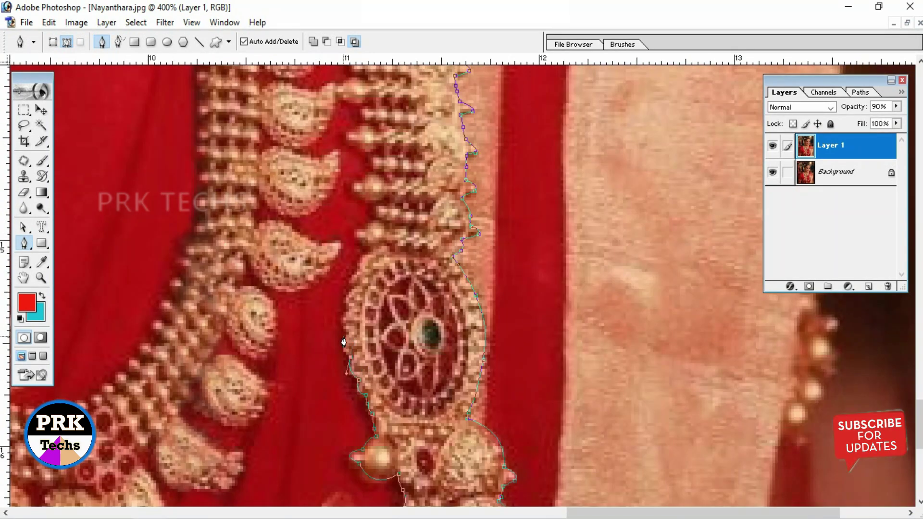
{"action": "left_click", "coordinate": [346, 293]}
{"action": "left_click_drag", "start_coordinate": [359, 245], "coordinate": [366, 400]}
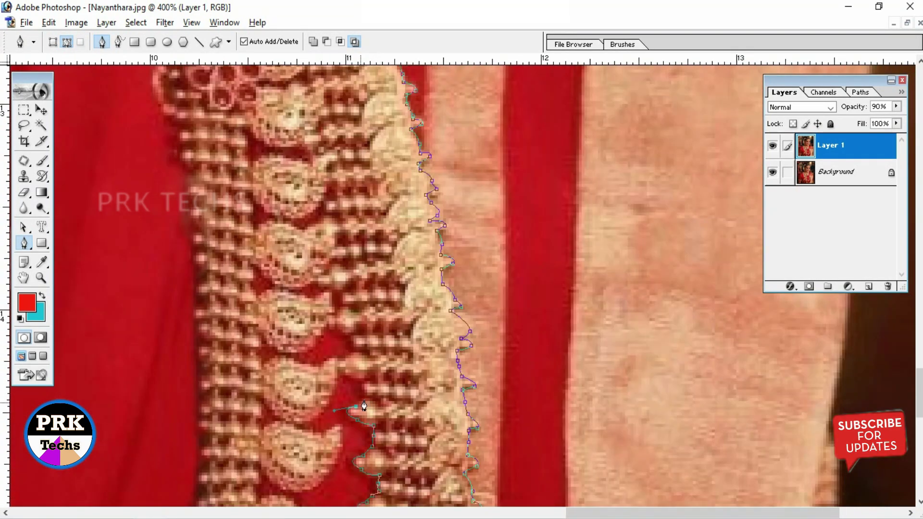
{"action": "left_click", "coordinate": [346, 336]}
{"action": "left_click_drag", "start_coordinate": [346, 337], "coordinate": [476, 305]}
Step: Trace around the paisley's upper edge and down around the next paisleys
{"action": "left_click", "coordinate": [447, 183]}
{"action": "left_click", "coordinate": [468, 217]}
{"action": "left_click", "coordinate": [431, 275]}
{"action": "left_click", "coordinate": [457, 284]}
{"action": "left_click", "coordinate": [460, 325]}
{"action": "left_click", "coordinate": [444, 340]}
{"action": "left_click", "coordinate": [470, 371]}
{"action": "left_click", "coordinate": [443, 412]}
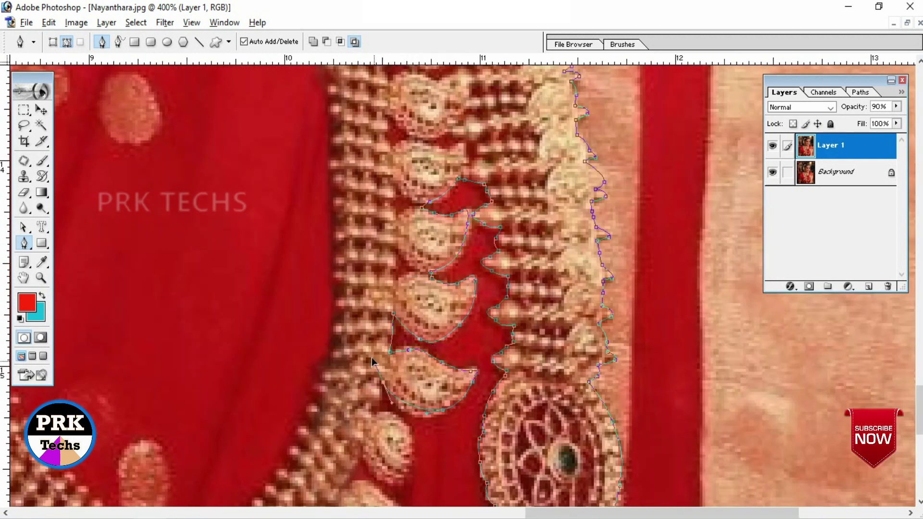
Step: Outline two more paisley drops, curving around a paisley tip
{"action": "left_click_drag", "start_coordinate": [371, 356], "coordinate": [355, 222]}
{"action": "left_click", "coordinate": [356, 277]}
{"action": "left_click", "coordinate": [389, 341]}
{"action": "left_click", "coordinate": [339, 320]}
{"action": "left_click", "coordinate": [330, 352]}
{"action": "left_click", "coordinate": [389, 382]}
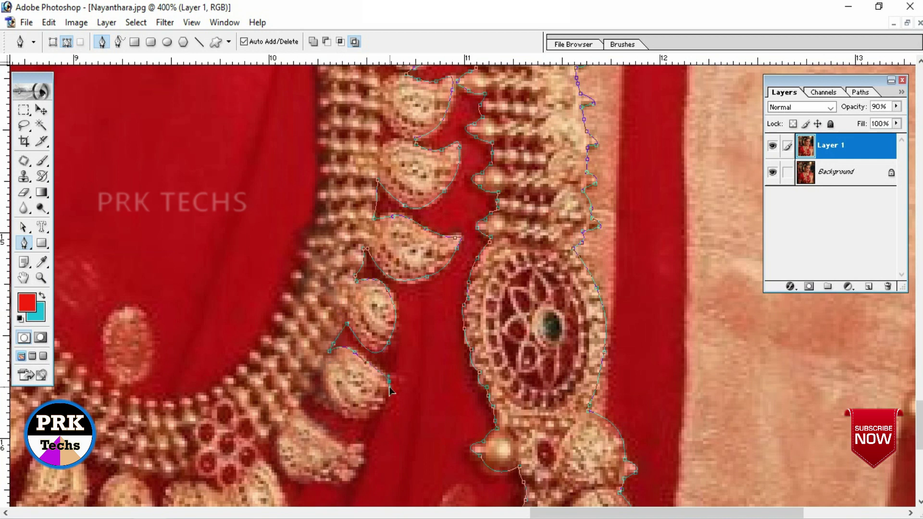
{"action": "left_click_drag", "start_coordinate": [365, 385], "coordinate": [411, 245]}
{"action": "left_click", "coordinate": [413, 269]}
Step: Trace around the next paisleys and along a paisley's edge
{"action": "left_click_drag", "start_coordinate": [337, 337], "coordinate": [361, 243]}
{"action": "left_click", "coordinate": [371, 255]}
{"action": "left_click", "coordinate": [350, 207]}
{"action": "left_click", "coordinate": [376, 302]}
{"action": "left_click", "coordinate": [302, 311]}
{"action": "left_click_drag", "start_coordinate": [298, 312], "coordinate": [442, 237]}
{"action": "left_click", "coordinate": [392, 278]}
{"action": "left_click", "coordinate": [383, 191]}
Step: Extend the Pen outline around two more paisleys, curving one side and anchoring a tip
{"action": "left_click", "coordinate": [349, 264]}
{"action": "left_click", "coordinate": [298, 270]}
{"action": "left_click", "coordinate": [313, 169]}
{"action": "left_click_drag", "start_coordinate": [313, 193], "coordinate": [408, 199]}
{"action": "left_click", "coordinate": [404, 211]}
{"action": "left_click", "coordinate": [375, 164]}
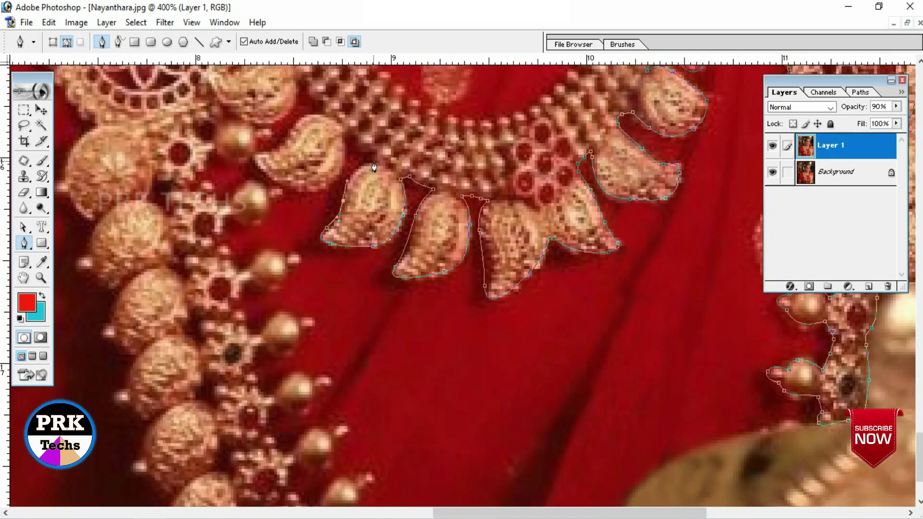
Step: Trace the Pen outline around the upper-left and left paisleys
{"action": "left_click_drag", "start_coordinate": [325, 110], "coordinate": [351, 278]}
{"action": "left_click", "coordinate": [357, 352]}
{"action": "left_click", "coordinate": [305, 356]}
{"action": "left_click", "coordinate": [278, 323]}
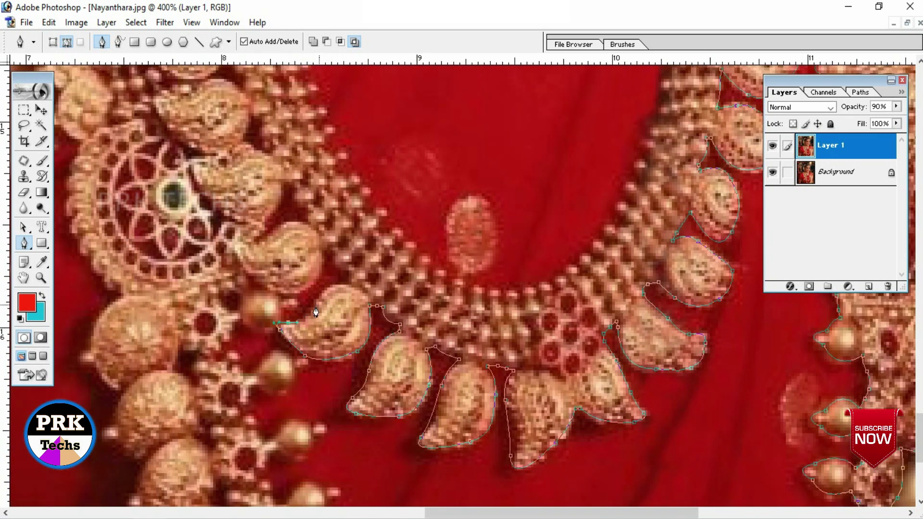
{"action": "left_click", "coordinate": [238, 320]}
{"action": "left_click_drag", "start_coordinate": [227, 350], "coordinate": [263, 211]}
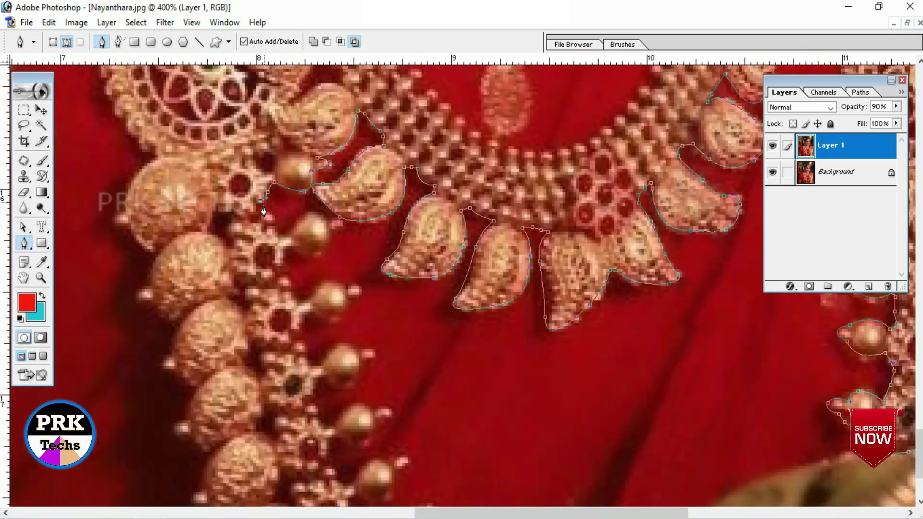
Step: Wrap the outline around the first gold ball and down the bead chain
{"action": "left_click", "coordinate": [281, 250]}
{"action": "left_click", "coordinate": [336, 226]}
{"action": "left_click", "coordinate": [279, 274]}
{"action": "left_click", "coordinate": [357, 264]}
{"action": "left_click", "coordinate": [328, 295]}
{"action": "left_click_drag", "start_coordinate": [312, 295], "coordinate": [341, 205]}
{"action": "left_click", "coordinate": [321, 223]}
{"action": "left_click", "coordinate": [344, 250]}
{"action": "left_click", "coordinate": [378, 231]}
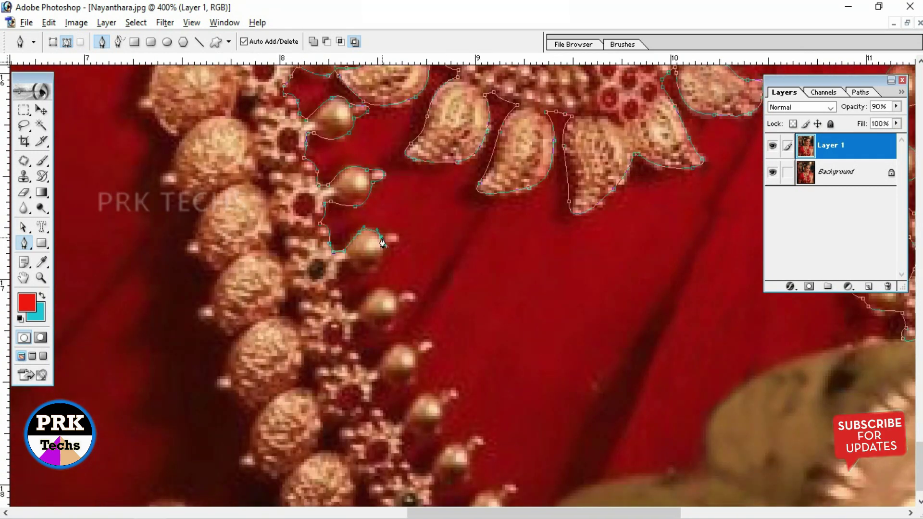
Step: Outline the gold ball's tip and right side, continuing down the bead chain
{"action": "left_click", "coordinate": [399, 237]}
{"action": "left_click", "coordinate": [339, 264]}
{"action": "left_click", "coordinate": [336, 281]}
{"action": "left_click", "coordinate": [343, 307]}
{"action": "mouse_move", "coordinate": [395, 294]}
{"action": "left_mouse_down"}
{"action": "mouse_move", "coordinate": [430, 323]}
{"action": "mouse_move", "coordinate": [413, 352]}
{"action": "left_mouse_up"}
{"action": "left_click", "coordinate": [347, 287]}
{"action": "left_click", "coordinate": [367, 312]}
{"action": "left_click", "coordinate": [376, 335]}
{"action": "left_click", "coordinate": [439, 309]}
{"action": "left_click", "coordinate": [428, 321]}
Step: Trace anchors around the next gold ball drop and its tip
{"action": "left_click", "coordinate": [384, 370]}
{"action": "left_click", "coordinate": [411, 386]}
{"action": "left_click", "coordinate": [438, 361]}
{"action": "left_click", "coordinate": [445, 385]}
{"action": "left_click", "coordinate": [418, 404]}
{"action": "left_click", "coordinate": [435, 438]}
{"action": "left_click", "coordinate": [459, 412]}
{"action": "left_click", "coordinate": [488, 401]}
{"action": "left_click", "coordinate": [479, 425]}
Step: Finish that drop's tip and outline the lowest gold ball
{"action": "scroll", "coordinate": [451, 423], "scroll_direction": "right", "scroll_amount": 2}
{"action": "left_click", "coordinate": [438, 441]}
{"action": "left_click", "coordinate": [420, 450]}
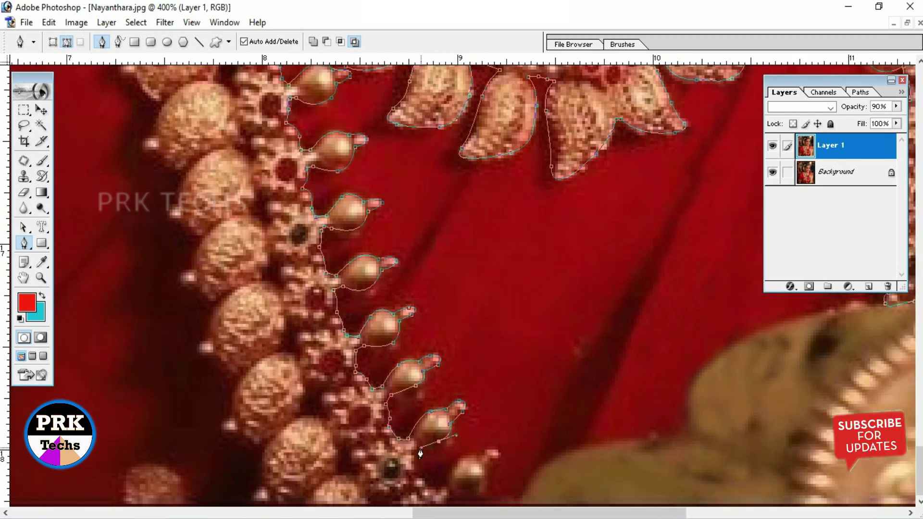
{"action": "left_click", "coordinate": [497, 454]}
{"action": "left_click", "coordinate": [484, 481]}
Step: Start climbing the left bead edge with anchors and smooth curves
{"action": "left_click", "coordinate": [268, 497]}
{"action": "left_click", "coordinate": [262, 448]}
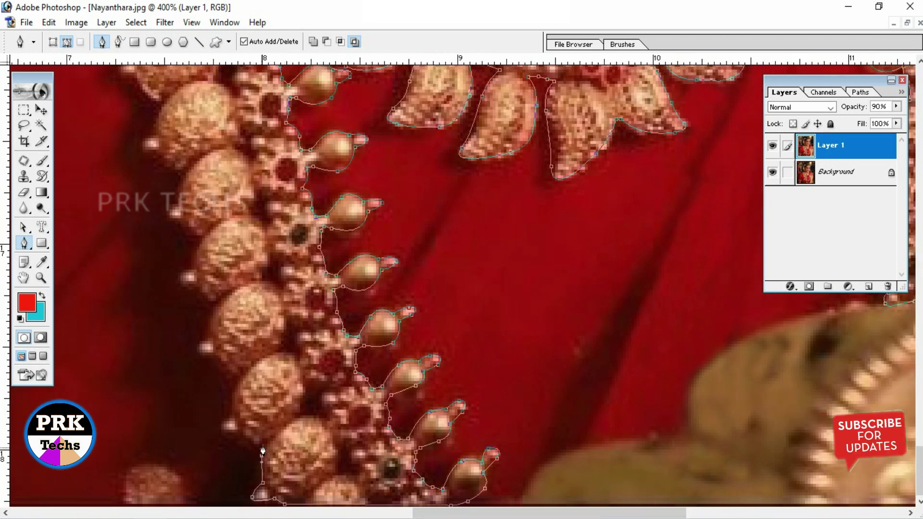
{"action": "left_click_drag", "start_coordinate": [240, 430], "coordinate": [244, 425]}
{"action": "left_click", "coordinate": [218, 353]}
{"action": "scroll", "coordinate": [210, 308], "scroll_direction": "up", "scroll_amount": 4}
{"action": "scroll", "coordinate": [210, 308], "scroll_direction": "left", "scroll_amount": 2}
{"action": "left_click", "coordinate": [262, 352]}
{"action": "left_click_drag", "start_coordinate": [236, 313], "coordinate": [257, 307]}
Step: Continue anchoring up the chain's left edge while scrolling the view upward
{"action": "scroll", "coordinate": [257, 306], "scroll_direction": "up", "scroll_amount": 5}
{"action": "left_click", "coordinate": [246, 336]}
{"action": "left_click", "coordinate": [220, 311]}
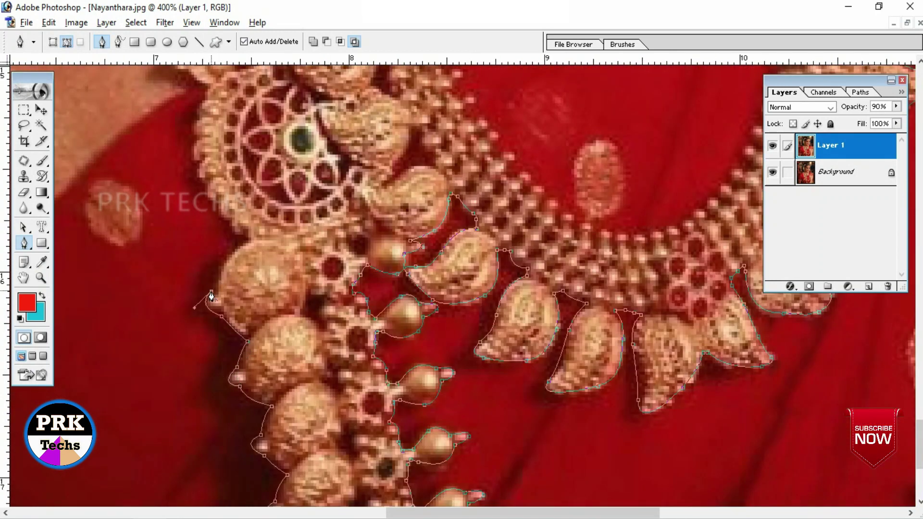
{"action": "left_click", "coordinate": [212, 285]}
{"action": "scroll", "coordinate": [220, 280], "scroll_direction": "up", "scroll_amount": 4}
{"action": "scroll", "coordinate": [219, 280], "scroll_direction": "up", "scroll_amount": 4}
{"action": "left_click", "coordinate": [231, 355]}
{"action": "scroll", "coordinate": [231, 355], "scroll_direction": "up", "scroll_amount": 3}
{"action": "left_click", "coordinate": [226, 337]}
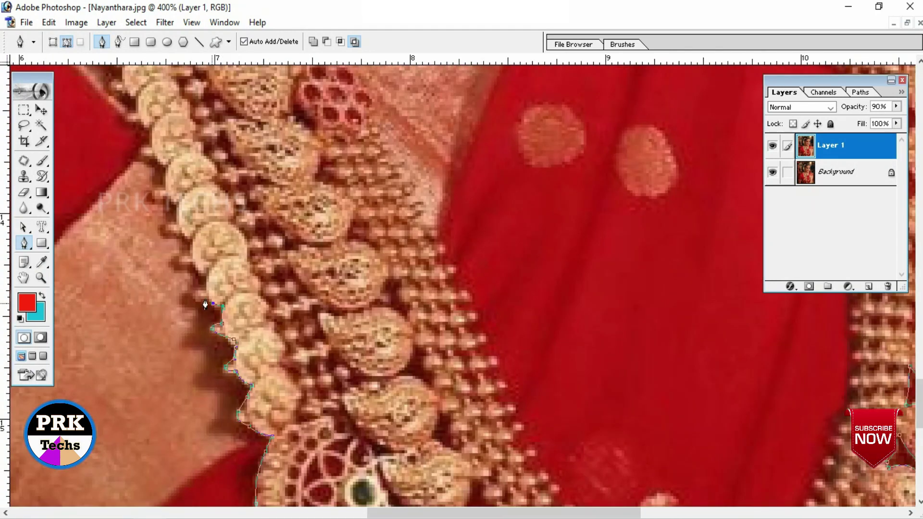
{"action": "left_click", "coordinate": [206, 304]}
{"action": "scroll", "coordinate": [206, 304], "scroll_direction": "up", "scroll_amount": 2}
Step: Keep tracing the coin-studded left edge further up the bead chain
{"action": "left_click", "coordinate": [179, 312]}
{"action": "left_click", "coordinate": [176, 287]}
{"action": "scroll", "coordinate": [175, 287], "scroll_direction": "up", "scroll_amount": 3}
{"action": "left_click", "coordinate": [173, 370]}
{"action": "left_click", "coordinate": [160, 337]}
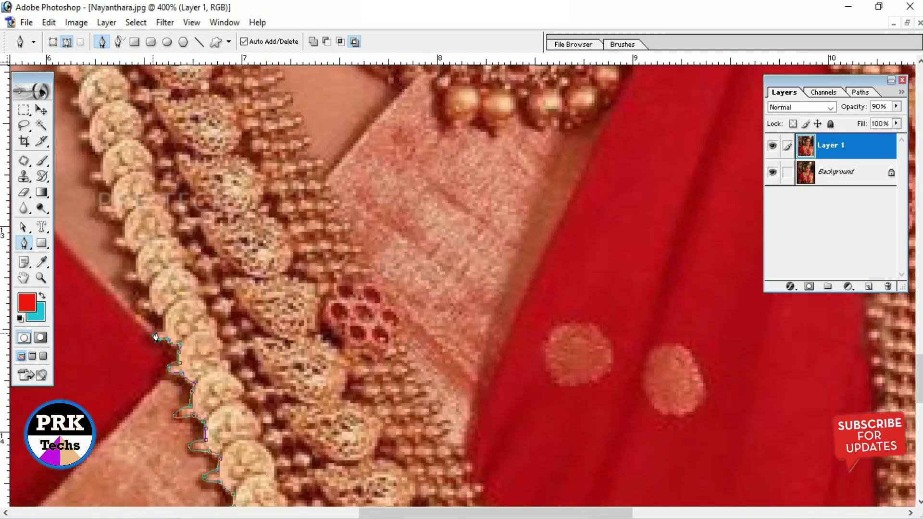
{"action": "scroll", "coordinate": [160, 336], "scroll_direction": "up", "scroll_amount": 2}
{"action": "left_click", "coordinate": [156, 368]}
{"action": "scroll", "coordinate": [156, 368], "scroll_direction": "up", "scroll_amount": 3}
{"action": "left_click", "coordinate": [140, 333]}
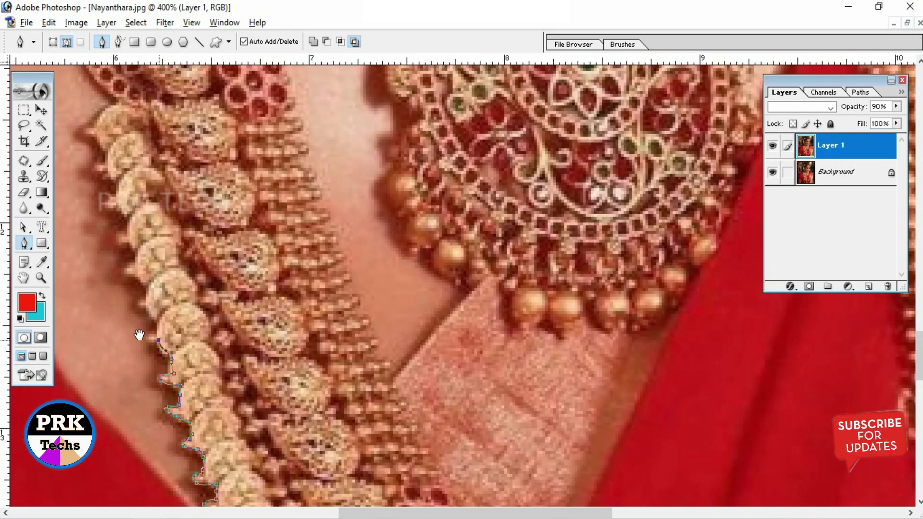
{"action": "scroll", "coordinate": [140, 333], "scroll_direction": "up", "scroll_amount": 2}
{"action": "scroll", "coordinate": [168, 376], "scroll_direction": "up", "scroll_amount": 3}
{"action": "left_click", "coordinate": [161, 331]}
{"action": "scroll", "coordinate": [161, 332], "scroll_direction": "up", "scroll_amount": 3}
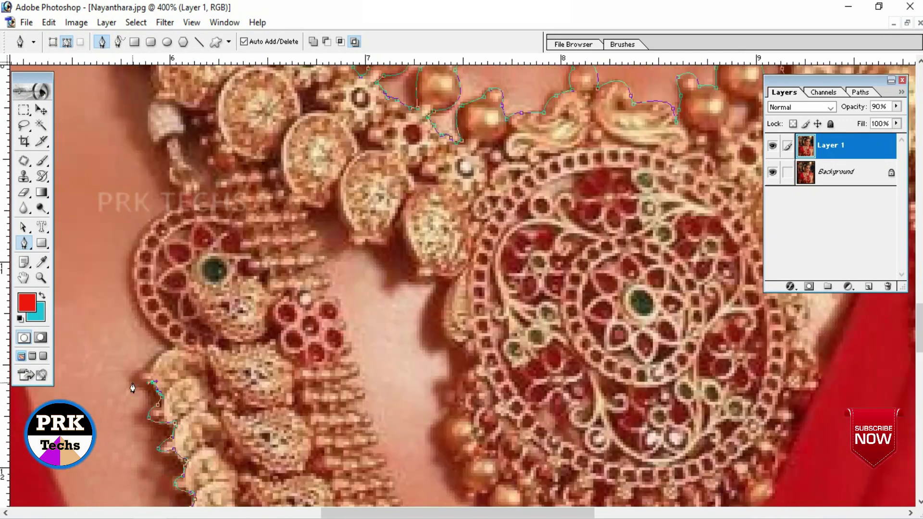
Step: Anchor the last stretch of bead edge near the top and close on the starting anchor
{"action": "left_click", "coordinate": [144, 370]}
{"action": "scroll", "coordinate": [157, 286], "scroll_direction": "up", "scroll_amount": 2}
{"action": "left_click", "coordinate": [157, 287]}
{"action": "scroll", "coordinate": [157, 286], "scroll_direction": "up", "scroll_amount": 3}
{"action": "left_click", "coordinate": [201, 303]}
{"action": "scroll", "coordinate": [201, 303], "scroll_direction": "up", "scroll_amount": 4}
{"action": "left_click", "coordinate": [177, 377]}
{"action": "scroll", "coordinate": [151, 332], "scroll_direction": "up", "scroll_amount": 3}
{"action": "left_click", "coordinate": [161, 350]}
{"action": "left_click", "coordinate": [149, 279]}
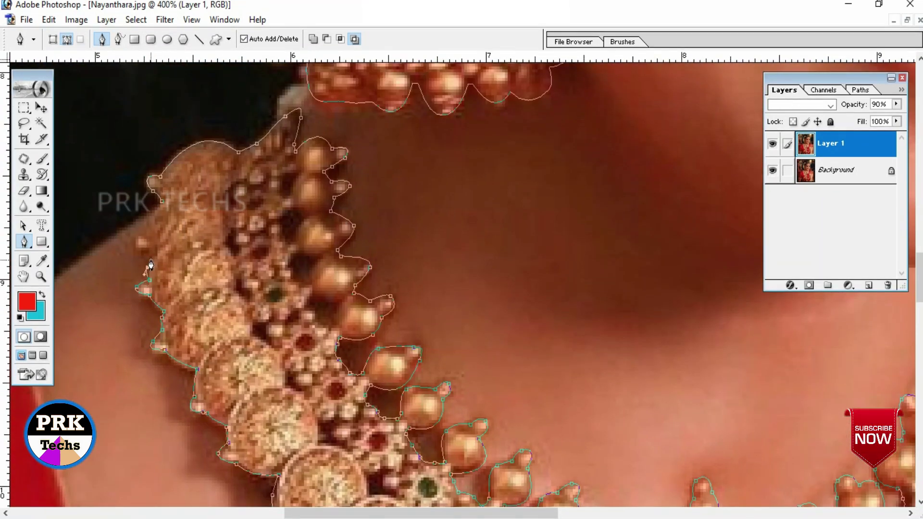
{"action": "left_click", "coordinate": [134, 244]}
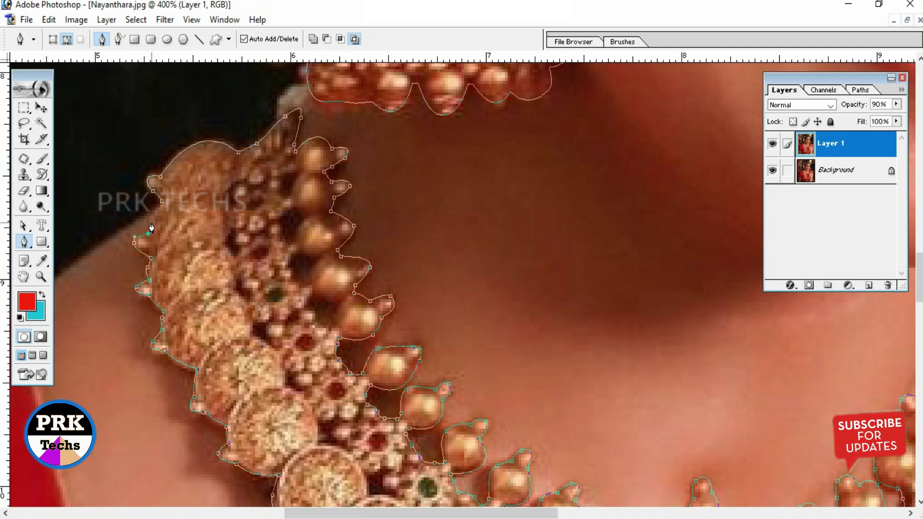
{"action": "left_click", "coordinate": [169, 208]}
{"action": "key", "text": "ctrl+minus"}
{"action": "key", "text": "ctrl+minus"}
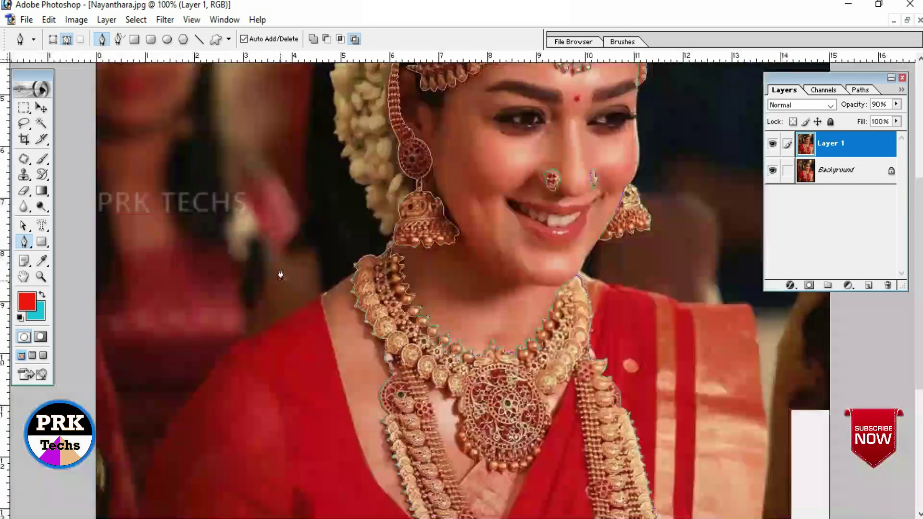
{"action": "left_click_drag", "start_coordinate": [450, 338], "coordinate": [453, 241]}
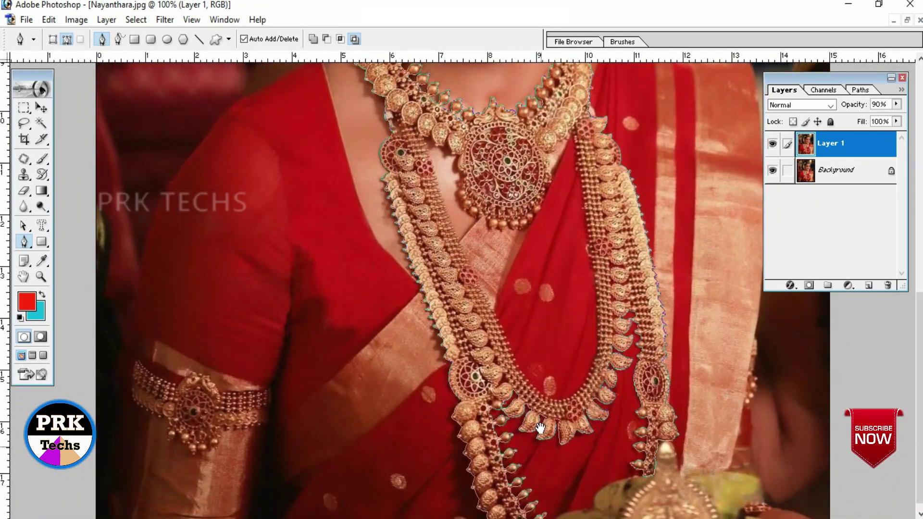
{"action": "left_click_drag", "start_coordinate": [541, 427], "coordinate": [539, 420]}
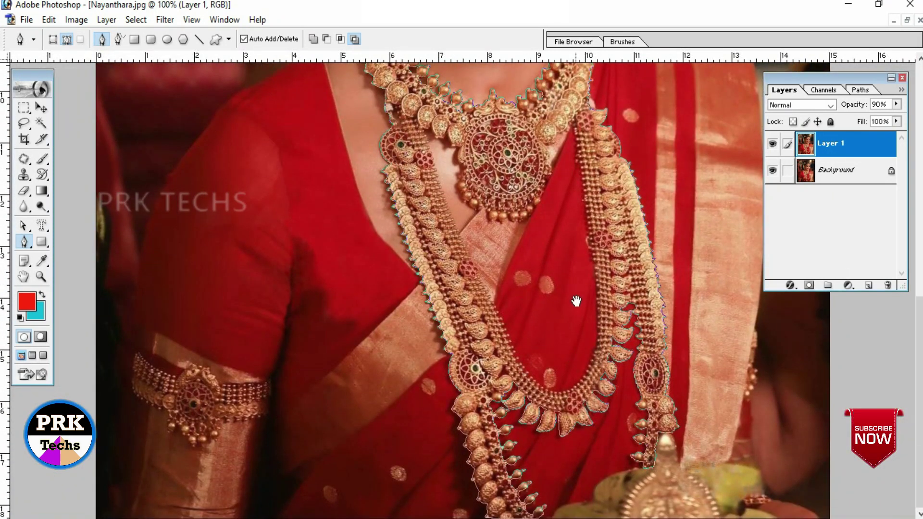
{"action": "key", "text": "ctrl+plus"}
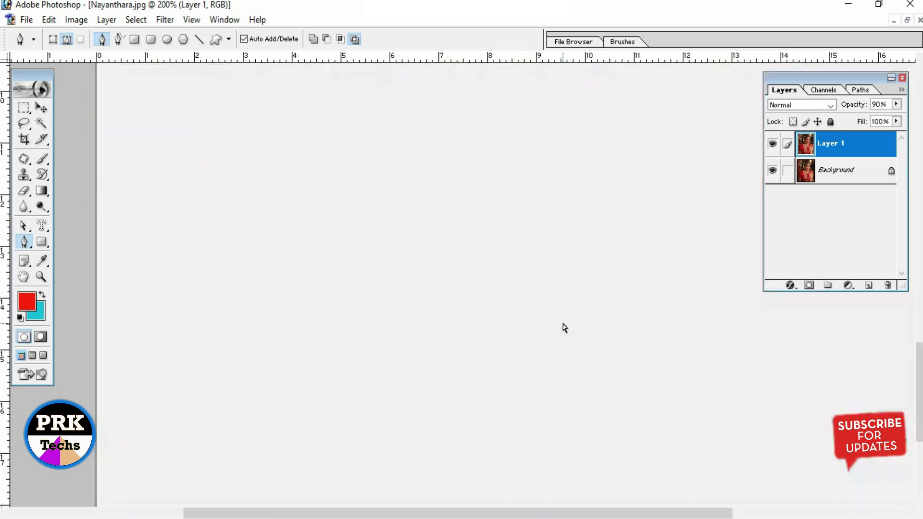
{"action": "key", "text": "ctrl+plus"}
{"action": "left_click_drag", "start_coordinate": [490, 288], "coordinate": [423, 455]}
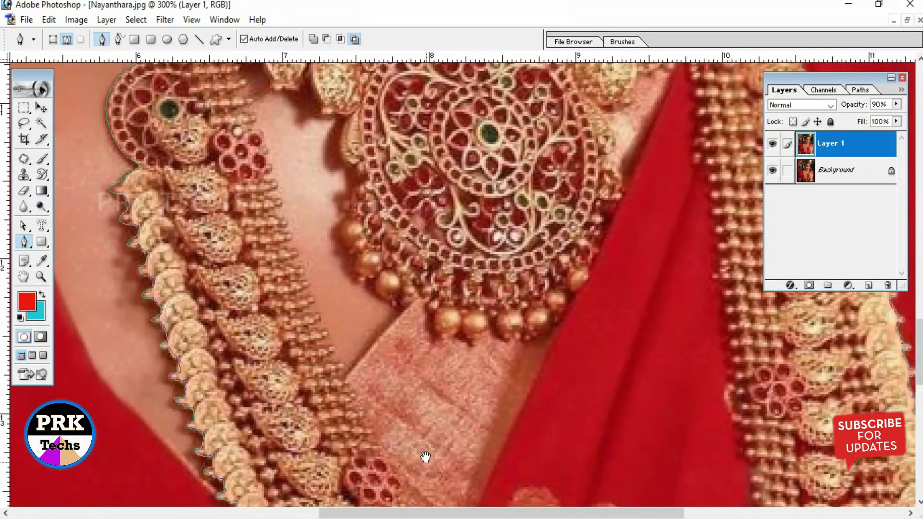
{"action": "left_click_drag", "start_coordinate": [433, 354], "coordinate": [402, 412]}
{"action": "left_click_drag", "start_coordinate": [284, 231], "coordinate": [357, 395]}
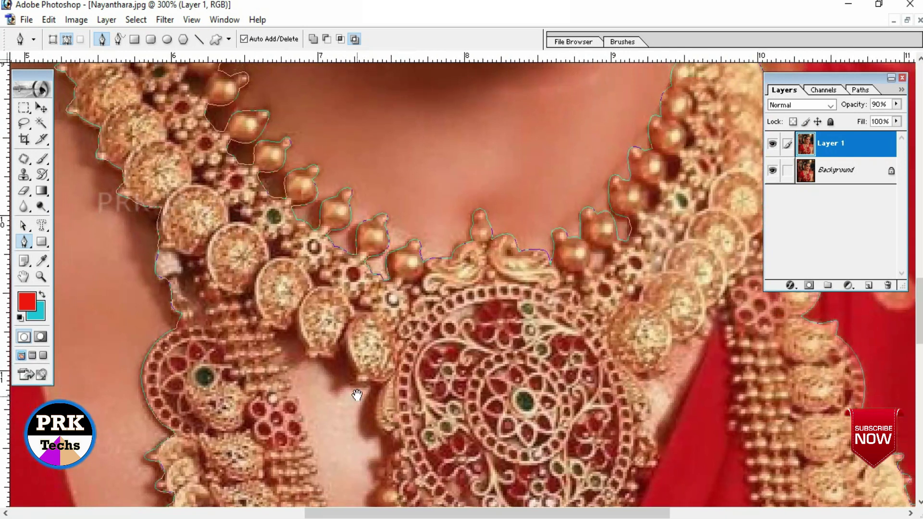
{"action": "left_click_drag", "start_coordinate": [345, 356], "coordinate": [337, 282]}
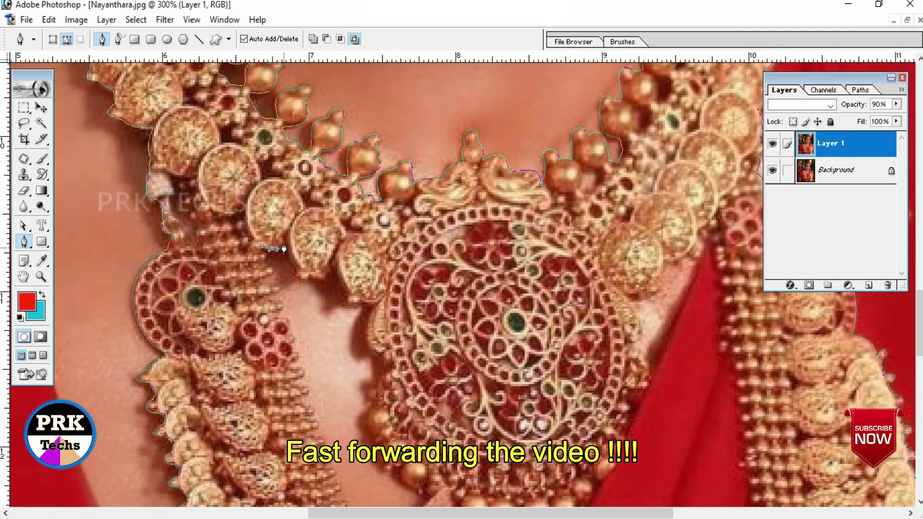
Step: Trace Pen anchors around the central pendant's left side and lower edge
{"action": "left_click_drag", "start_coordinate": [285, 235], "coordinate": [294, 267]}
{"action": "left_click", "coordinate": [324, 277]}
{"action": "left_click", "coordinate": [333, 266]}
{"action": "left_click", "coordinate": [345, 294]}
{"action": "left_click", "coordinate": [348, 304]}
{"action": "left_click", "coordinate": [363, 303]}
{"action": "left_click_drag", "start_coordinate": [383, 361], "coordinate": [350, 267]}
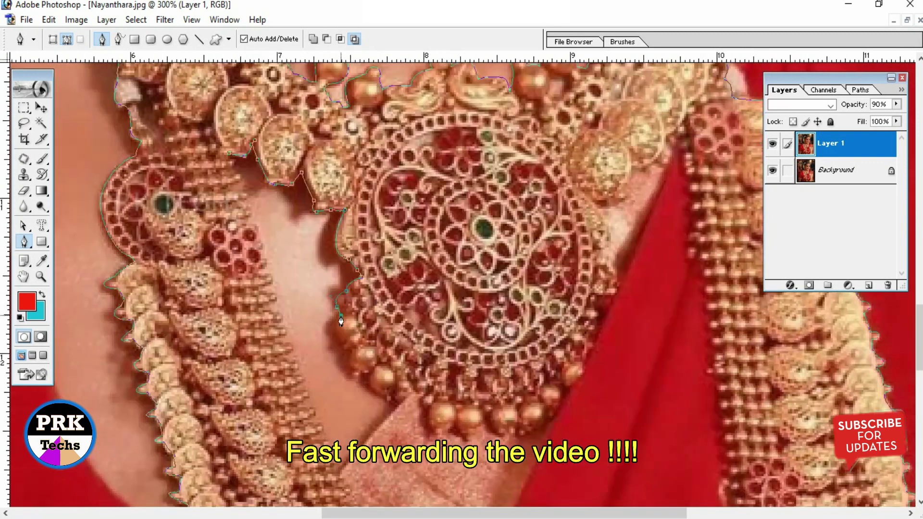
{"action": "left_click", "coordinate": [343, 354]}
{"action": "left_click", "coordinate": [393, 397]}
{"action": "left_click", "coordinate": [406, 395]}
{"action": "left_click", "coordinate": [422, 393]}
{"action": "left_click", "coordinate": [438, 431]}
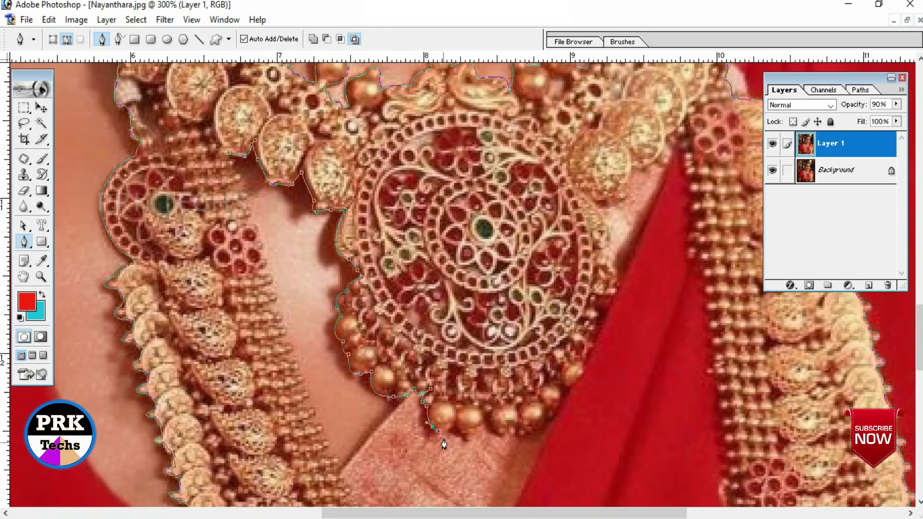
Step: Trace the pendant's right edge and start down the long chain's edge
{"action": "left_click", "coordinate": [553, 398]}
{"action": "left_click", "coordinate": [584, 351]}
{"action": "left_click_drag", "start_coordinate": [601, 319], "coordinate": [553, 367]}
{"action": "left_click_drag", "start_coordinate": [548, 317], "coordinate": [416, 440]}
{"action": "left_click", "coordinate": [452, 370]}
{"action": "left_click", "coordinate": [458, 338]}
{"action": "left_click_drag", "start_coordinate": [485, 337], "coordinate": [464, 259]}
{"action": "left_click", "coordinate": [502, 289]}
{"action": "left_click", "coordinate": [504, 327]}
Step: Continue anchors down the long chain's beaded edge to its lower curve
{"action": "left_click_drag", "start_coordinate": [510, 337], "coordinate": [490, 250]}
{"action": "left_click_drag", "start_coordinate": [493, 322], "coordinate": [483, 185]}
{"action": "left_click", "coordinate": [483, 269]}
{"action": "mouse_move", "coordinate": [485, 288]}
{"action": "left_mouse_down"}
{"action": "mouse_move", "coordinate": [481, 139]}
{"action": "mouse_move", "coordinate": [484, 157]}
{"action": "left_mouse_up"}
{"action": "left_click", "coordinate": [481, 250]}
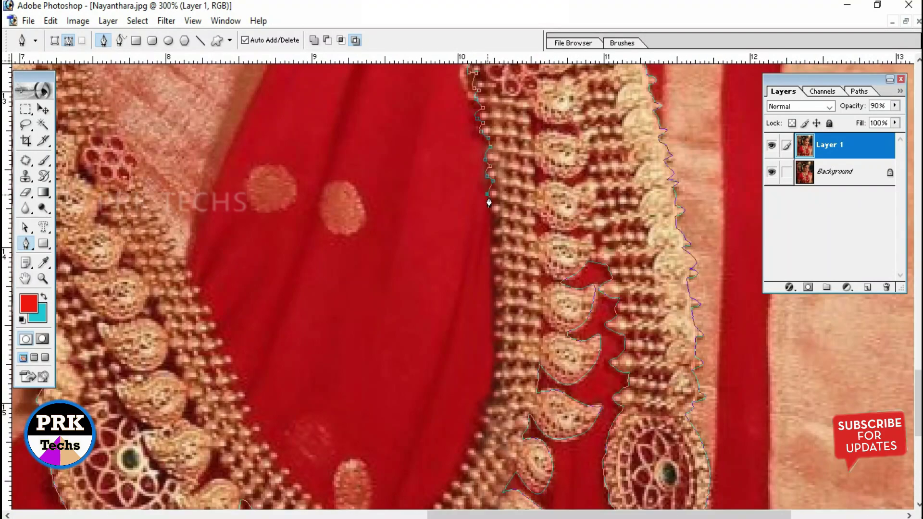
{"action": "left_click_drag", "start_coordinate": [489, 204], "coordinate": [486, 125]}
{"action": "left_click", "coordinate": [485, 207]}
{"action": "left_click_drag", "start_coordinate": [486, 226], "coordinate": [483, 147]}
{"action": "left_click", "coordinate": [483, 219]}
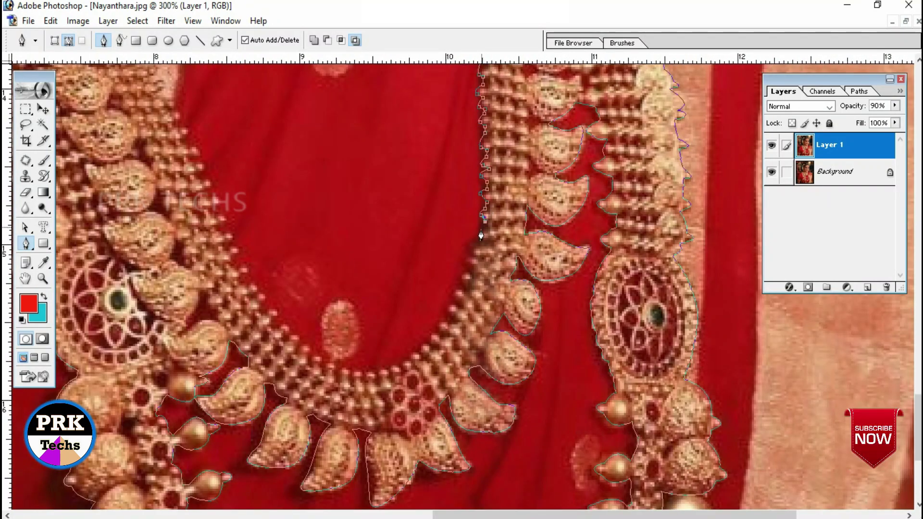
{"action": "left_click_drag", "start_coordinate": [480, 236], "coordinate": [476, 183]}
{"action": "left_click", "coordinate": [443, 261]}
{"action": "left_click_drag", "start_coordinate": [435, 277], "coordinate": [424, 170]}
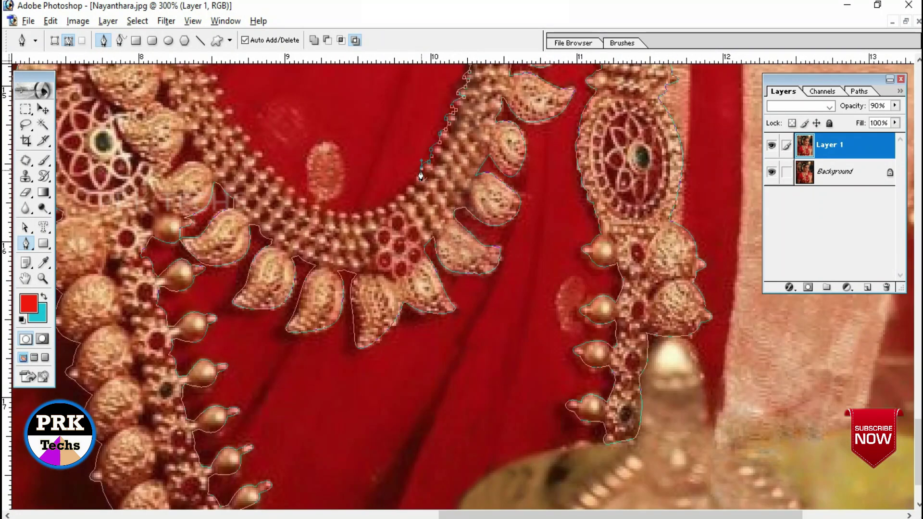
Step: Trace anchors up the necklace's inner edge from the lower curve
{"action": "left_click_drag", "start_coordinate": [325, 214], "coordinate": [332, 368]}
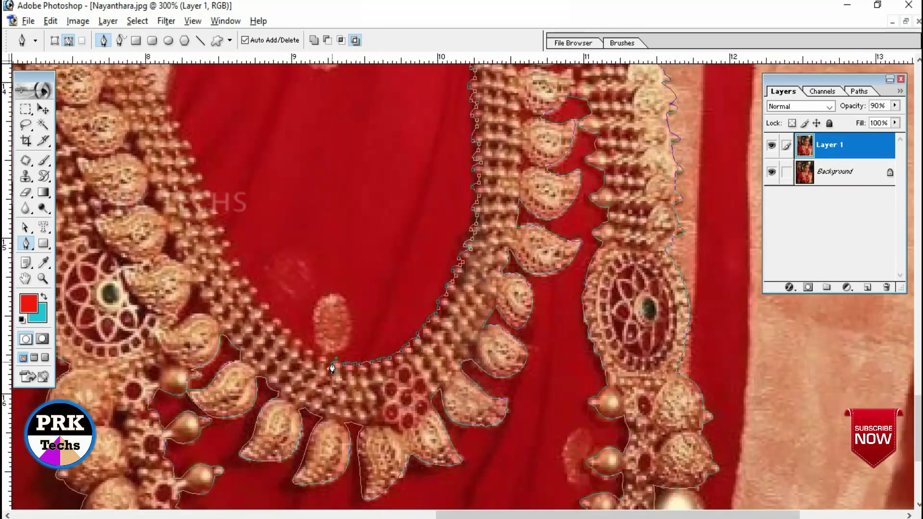
{"action": "left_click", "coordinate": [295, 342]}
{"action": "left_click", "coordinate": [267, 315]}
{"action": "left_click", "coordinate": [245, 284]}
{"action": "left_click_drag", "start_coordinate": [245, 284], "coordinate": [290, 382]}
{"action": "left_click", "coordinate": [266, 350]}
{"action": "left_click_drag", "start_coordinate": [250, 288], "coordinate": [260, 400]}
{"action": "left_click", "coordinate": [244, 359]}
{"action": "left_click", "coordinate": [228, 330]}
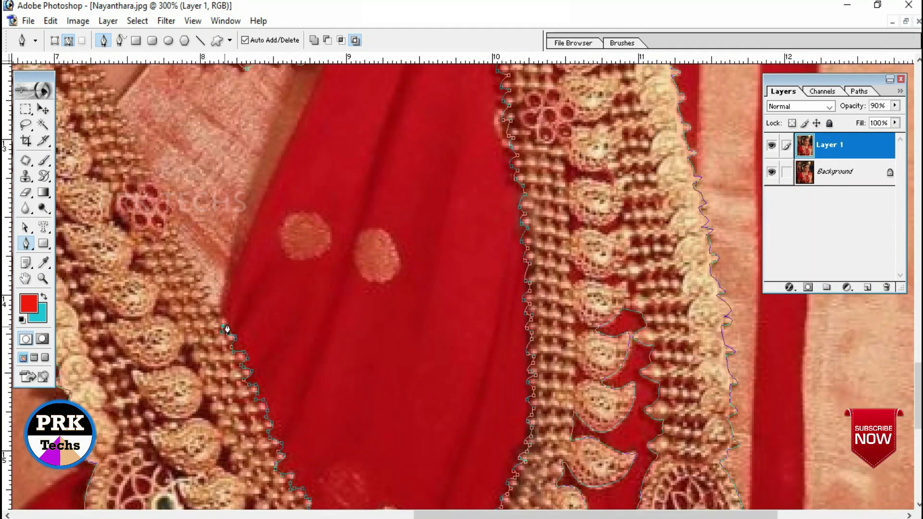
Step: Continue the inner-edge outline up the chain toward the pendant
{"action": "left_click", "coordinate": [195, 247]}
{"action": "left_click_drag", "start_coordinate": [195, 247], "coordinate": [223, 362]}
{"action": "left_click", "coordinate": [192, 332]}
{"action": "left_click_drag", "start_coordinate": [181, 303], "coordinate": [209, 417]}
{"action": "left_click", "coordinate": [173, 327]}
{"action": "left_click", "coordinate": [158, 299]}
{"action": "left_click_drag", "start_coordinate": [155, 303], "coordinate": [178, 426]}
{"action": "left_click", "coordinate": [169, 390]}
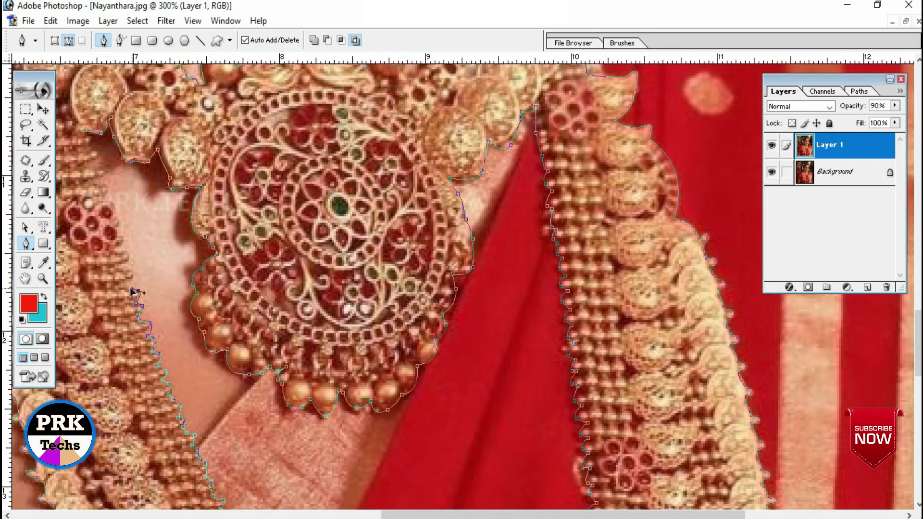
{"action": "left_click", "coordinate": [135, 297]}
Step: Finish the chain outline near the pendant and zoom out to check it
{"action": "left_click_drag", "start_coordinate": [128, 281], "coordinate": [146, 403]}
{"action": "left_click", "coordinate": [144, 375]}
{"action": "left_click_drag", "start_coordinate": [126, 296], "coordinate": [236, 366]}
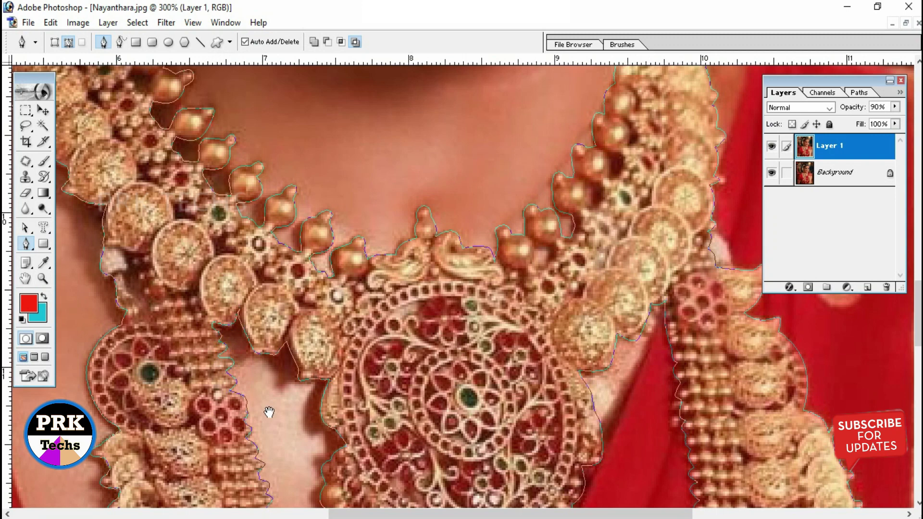
{"action": "left_click_drag", "start_coordinate": [270, 412], "coordinate": [269, 151]}
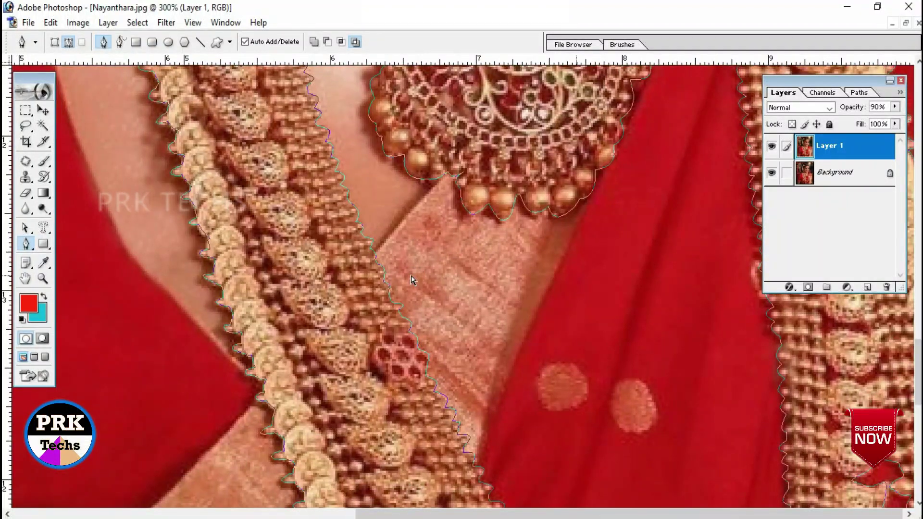
{"action": "key", "text": "ctrl+minus"}
{"action": "key", "text": "ctrl+minus"}
{"action": "key", "text": "ctrl+minus"}
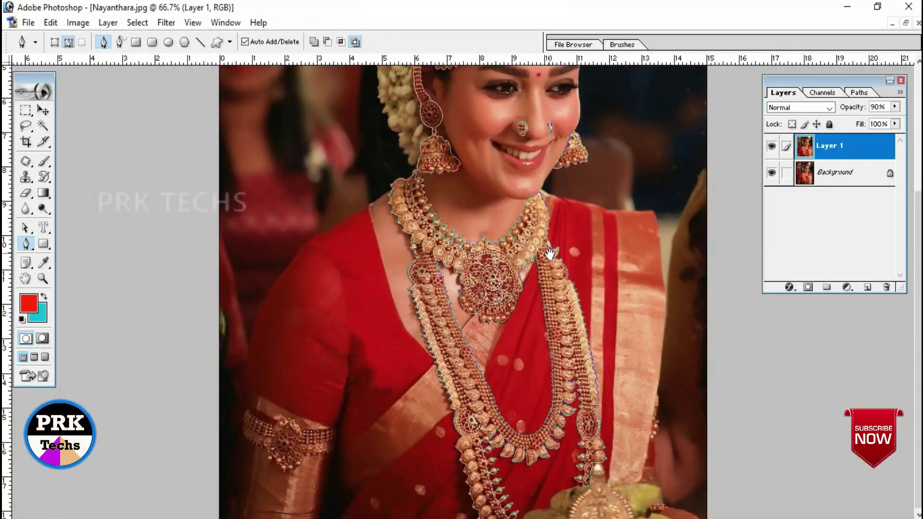
Step: Outline the small bead ornament beside the saree with curved anchors
{"action": "key", "text": "ctrl+plus"}
{"action": "key", "text": "ctrl+plus"}
{"action": "key", "text": "ctrl+plus"}
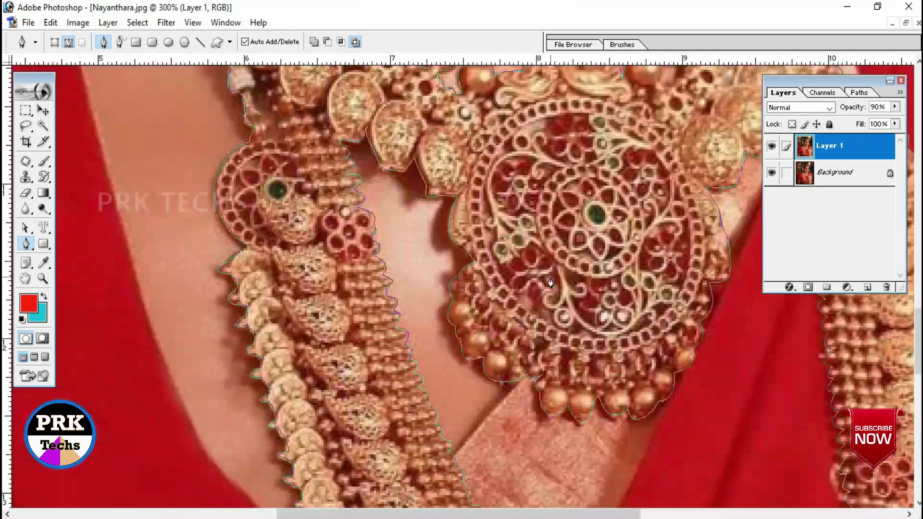
{"action": "left_click_drag", "start_coordinate": [678, 408], "coordinate": [428, 189]}
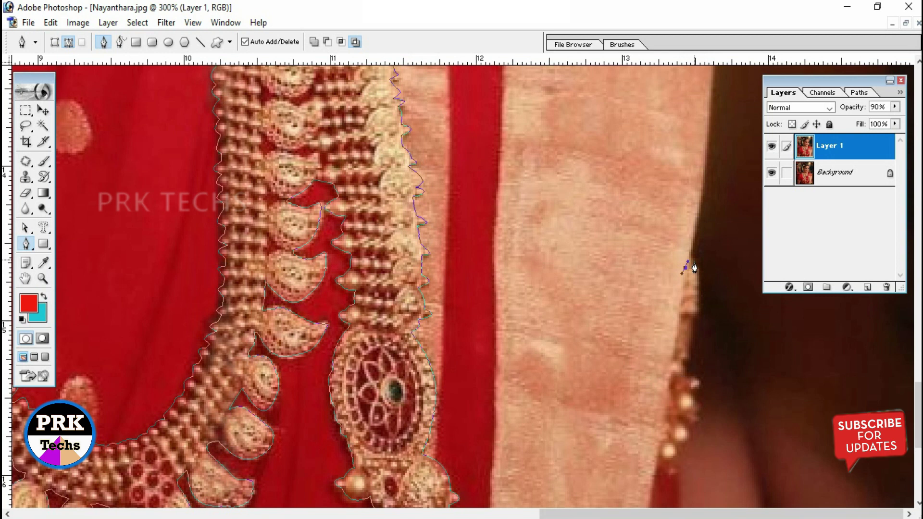
{"action": "left_click_drag", "start_coordinate": [697, 303], "coordinate": [693, 321]}
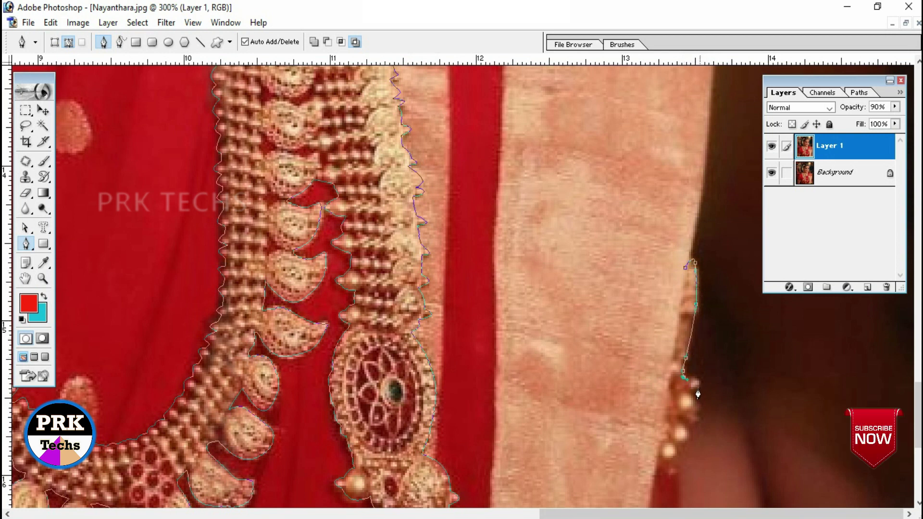
{"action": "left_click_drag", "start_coordinate": [691, 393], "coordinate": [698, 409]}
{"action": "left_click_drag", "start_coordinate": [687, 439], "coordinate": [673, 449]}
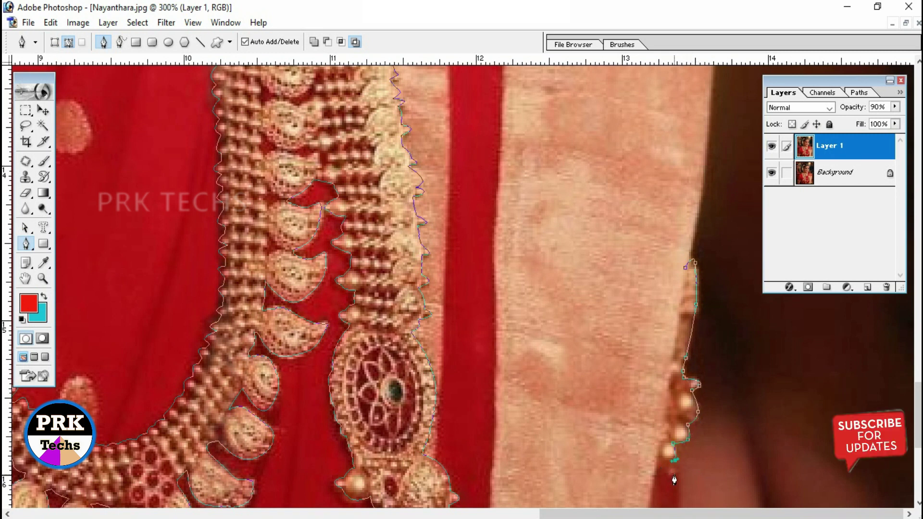
{"action": "left_click_drag", "start_coordinate": [659, 444], "coordinate": [658, 439]}
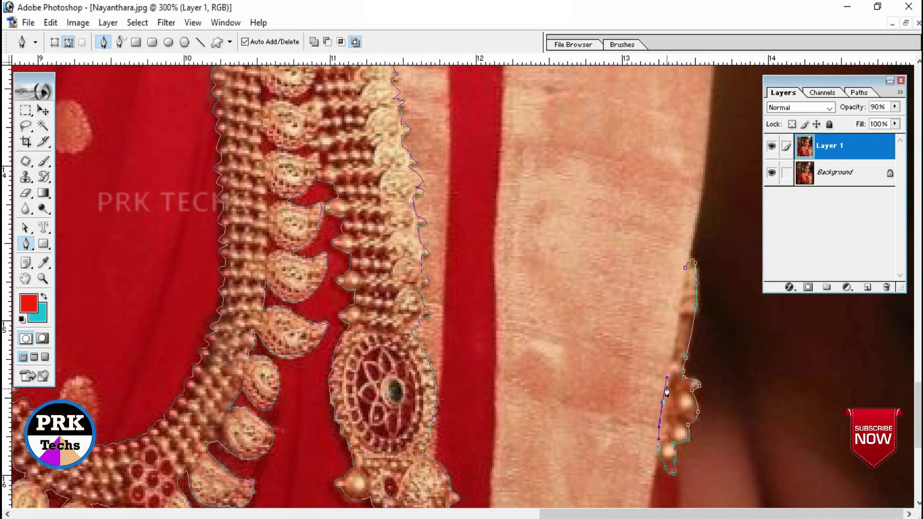
{"action": "left_click_drag", "start_coordinate": [679, 305], "coordinate": [686, 280]}
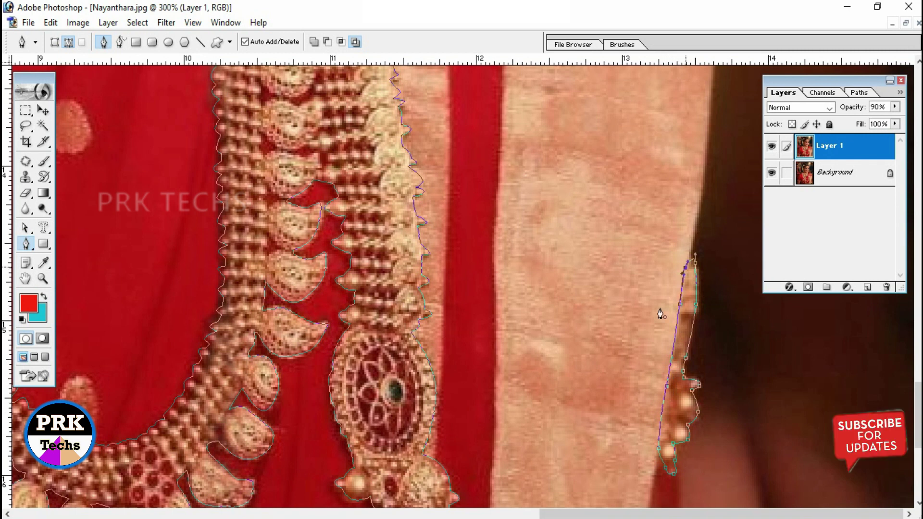
Step: Trace the outline along the armlet's top edge on her upper arm
{"action": "left_click_drag", "start_coordinate": [661, 313], "coordinate": [800, 230]}
{"action": "left_click_drag", "start_coordinate": [428, 344], "coordinate": [450, 377]}
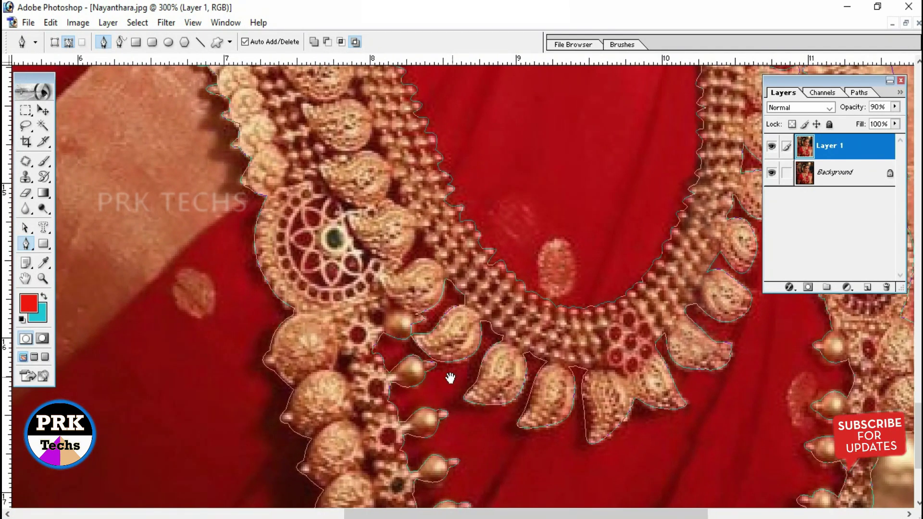
{"action": "left_click_drag", "start_coordinate": [447, 238], "coordinate": [613, 289]}
{"action": "left_click_drag", "start_coordinate": [491, 372], "coordinate": [437, 413]}
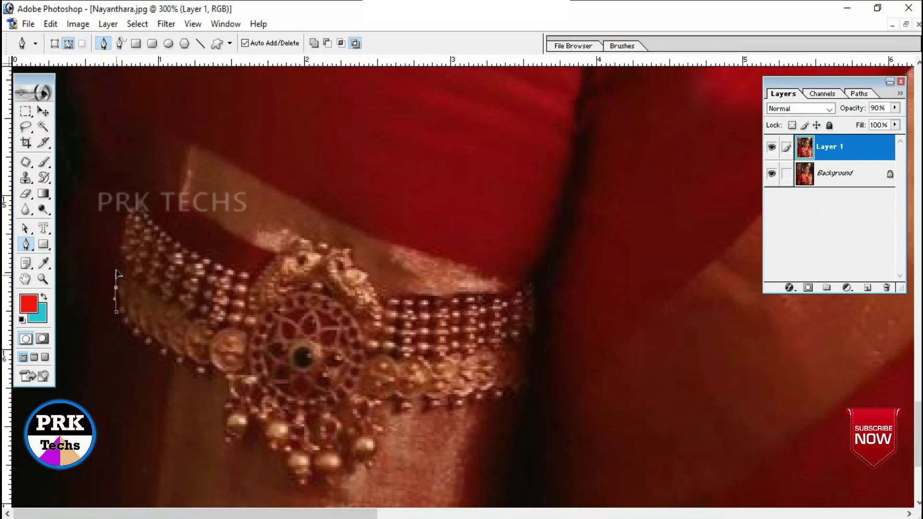
{"action": "left_click", "coordinate": [131, 198]}
{"action": "left_click", "coordinate": [172, 238]}
{"action": "left_click", "coordinate": [257, 278]}
{"action": "left_click", "coordinate": [347, 250]}
{"action": "left_click", "coordinate": [423, 298]}
{"action": "left_click", "coordinate": [493, 312]}
Step: Trace around the armlet's right end, bottom edge and hanging bead drops
{"action": "left_click", "coordinate": [524, 286]}
{"action": "left_click", "coordinate": [536, 294]}
{"action": "left_click", "coordinate": [529, 371]}
{"action": "left_click", "coordinate": [486, 398]}
{"action": "left_click", "coordinate": [447, 399]}
{"action": "left_click", "coordinate": [374, 415]}
{"action": "scroll", "coordinate": [373, 422], "scroll_direction": "down", "scroll_amount": 3}
{"action": "left_click", "coordinate": [382, 298]}
{"action": "left_click", "coordinate": [372, 322]}
{"action": "left_click", "coordinate": [334, 342]}
{"action": "left_click", "coordinate": [304, 352]}
Step: Trace the armlet's lower-left edge and close the path at the start anchor
{"action": "left_click", "coordinate": [222, 293]}
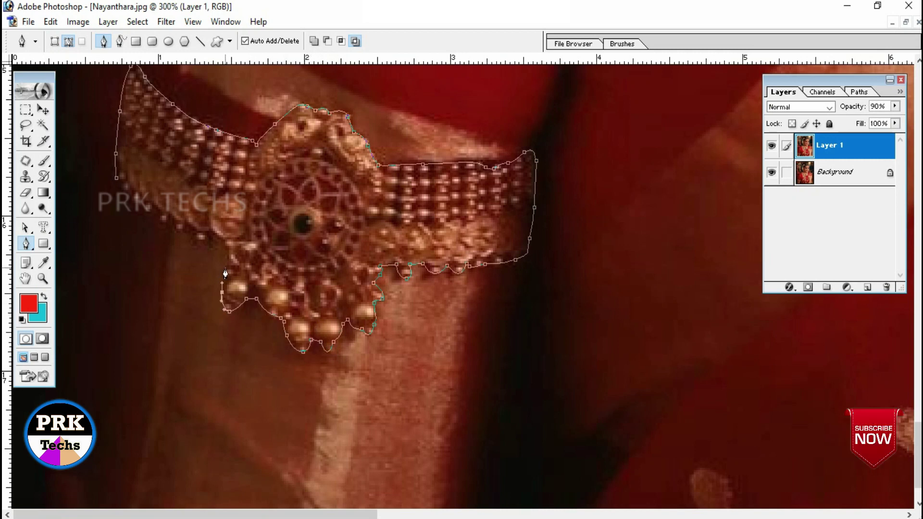
{"action": "scroll", "coordinate": [224, 307], "scroll_direction": "up", "scroll_amount": 3}
{"action": "left_click", "coordinate": [224, 366]}
{"action": "left_click", "coordinate": [186, 350]}
{"action": "left_click", "coordinate": [157, 336]}
{"action": "left_click", "coordinate": [134, 319]}
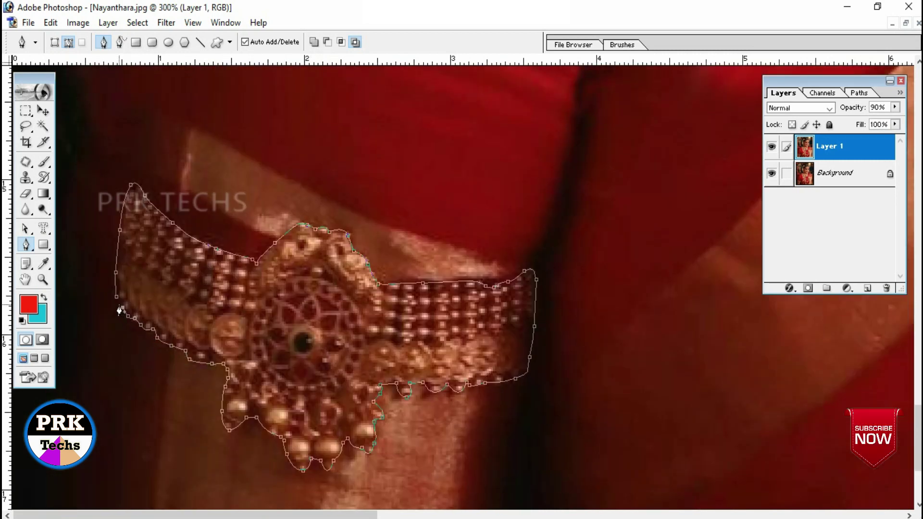
{"action": "left_click", "coordinate": [117, 302]}
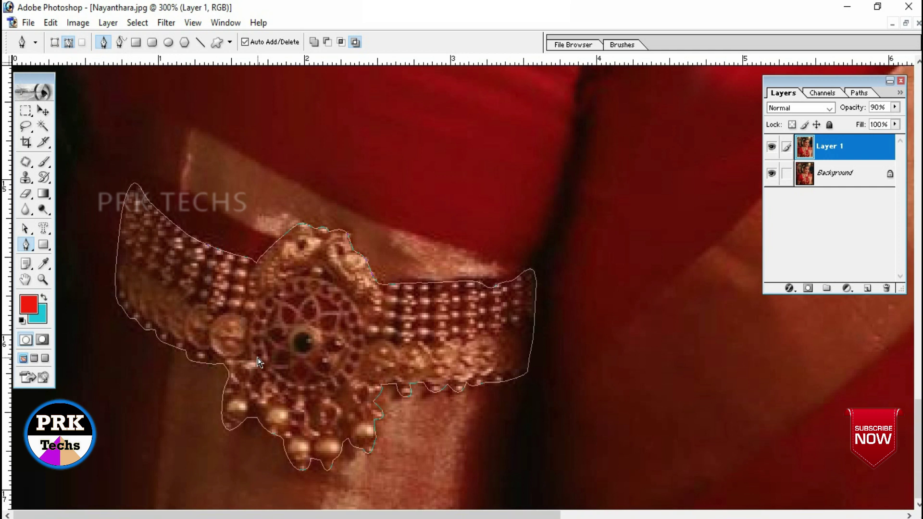
{"action": "key", "text": "ctrl+minus"}
{"action": "key", "text": "ctrl+minus"}
{"action": "key", "text": "ctrl+minus"}
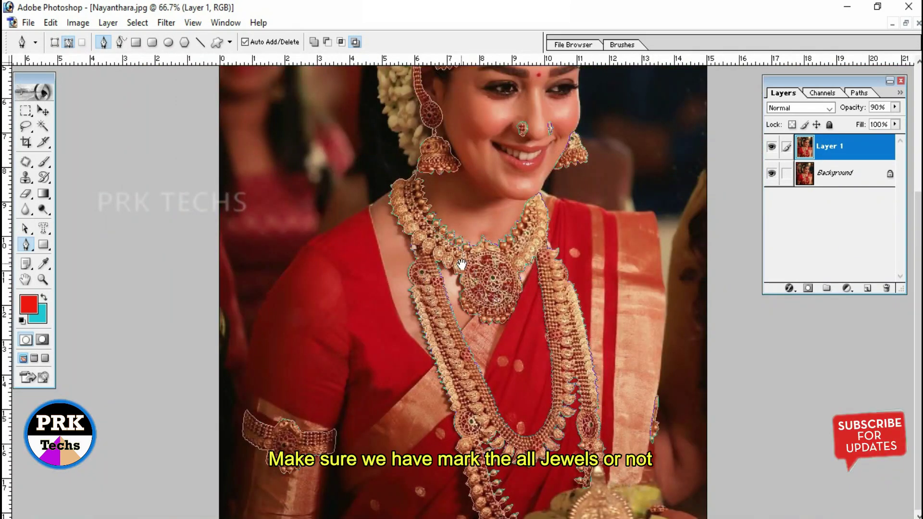
{"action": "left_click_drag", "start_coordinate": [460, 263], "coordinate": [424, 475]}
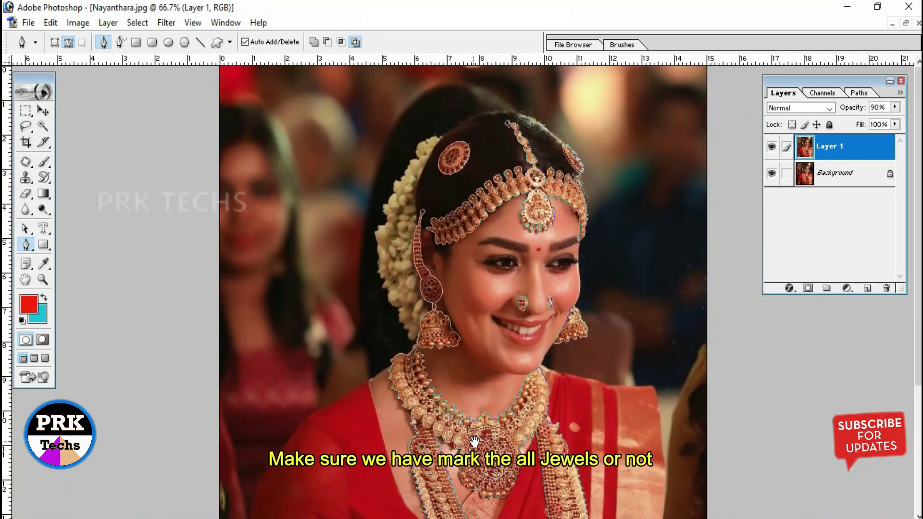
{"action": "left_click_drag", "start_coordinate": [500, 467], "coordinate": [480, 290]}
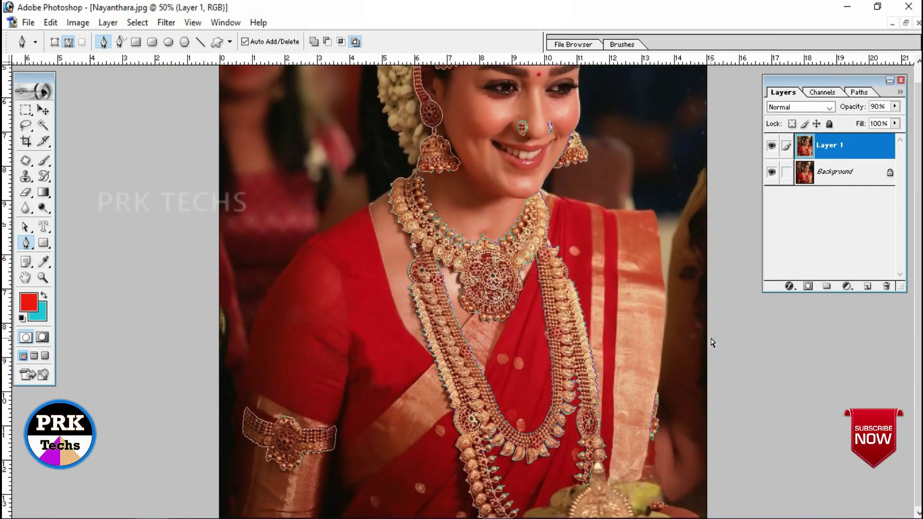
{"action": "key", "text": "ctrl+minus"}
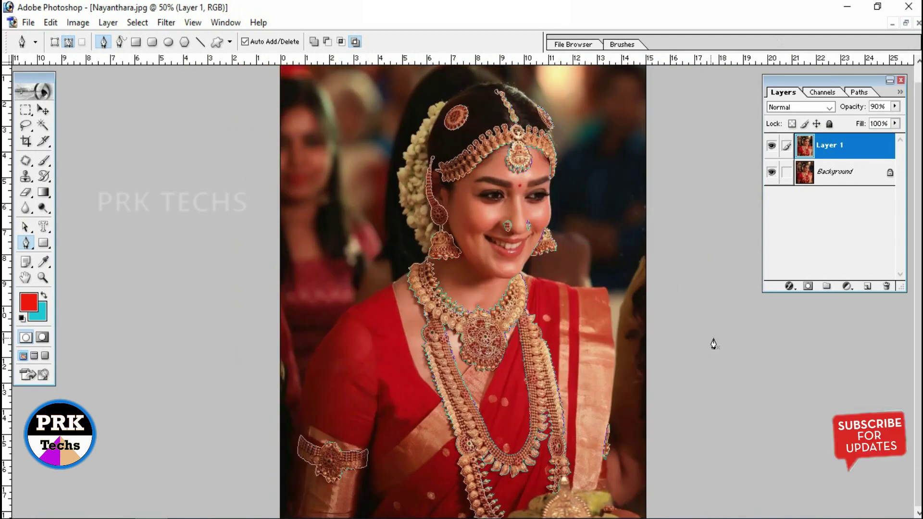
{"action": "key", "text": "ctrl+minus"}
{"action": "key", "text": "ctrl+plus"}
{"action": "key", "text": "ctrl+plus"}
{"action": "key", "text": "ctrl+plus"}
{"action": "key", "text": "ctrl+plus"}
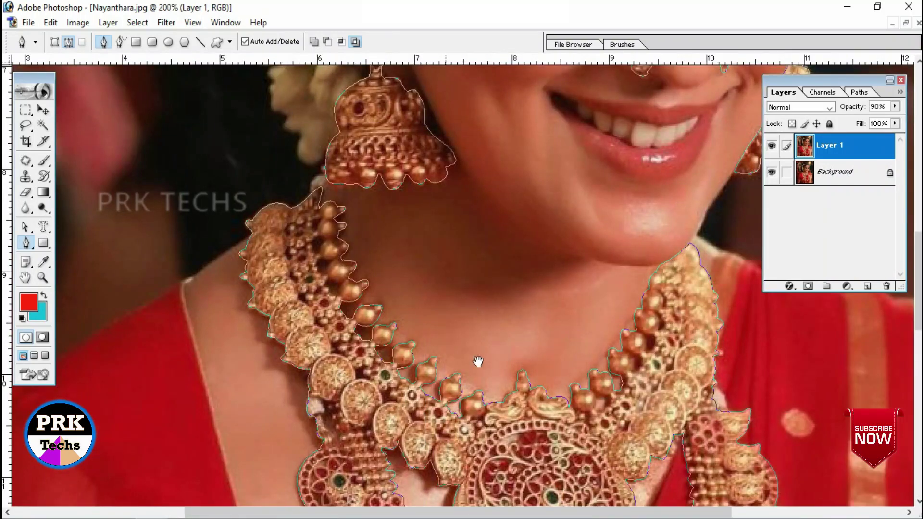
{"action": "left_click_drag", "start_coordinate": [503, 413], "coordinate": [292, 204]}
{"action": "left_click_drag", "start_coordinate": [387, 391], "coordinate": [520, 120]}
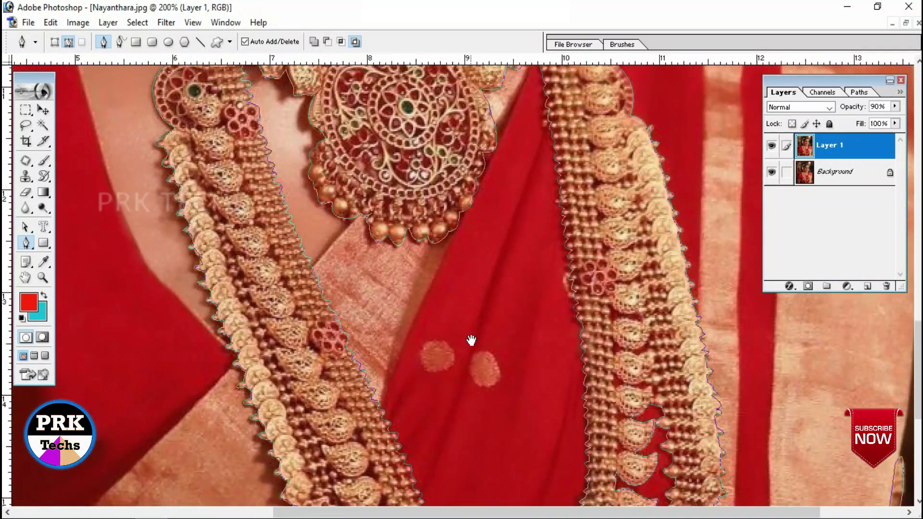
{"action": "mouse_move", "coordinate": [445, 376]}
{"action": "left_mouse_down"}
{"action": "mouse_move", "coordinate": [446, 513]}
{"action": "mouse_move", "coordinate": [457, 134]}
{"action": "left_mouse_up"}
{"action": "left_click_drag", "start_coordinate": [480, 391], "coordinate": [607, 129]}
{"action": "left_click_drag", "start_coordinate": [441, 274], "coordinate": [700, 382]}
{"action": "left_click_drag", "start_coordinate": [512, 385], "coordinate": [406, 495]}
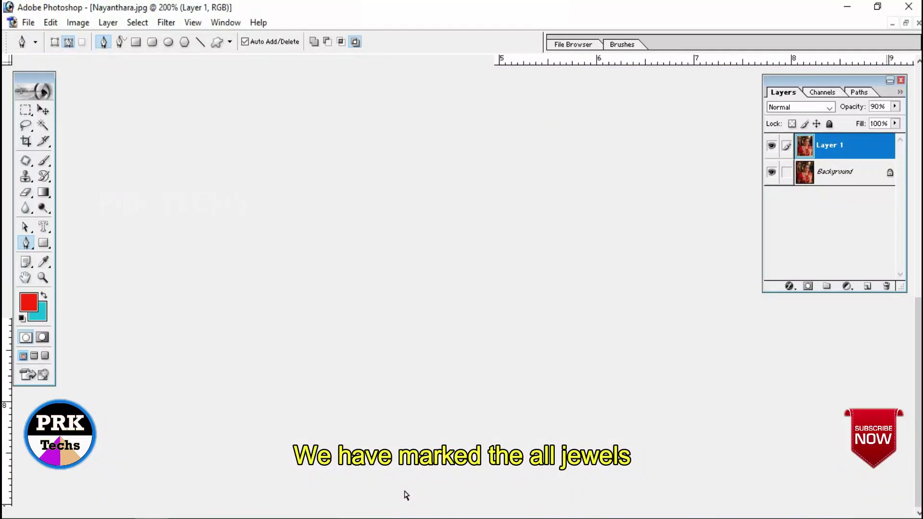
{"action": "key", "text": "ctrl+minus"}
{"action": "key", "text": "ctrl+minus"}
{"action": "key", "text": "ctrl+minus"}
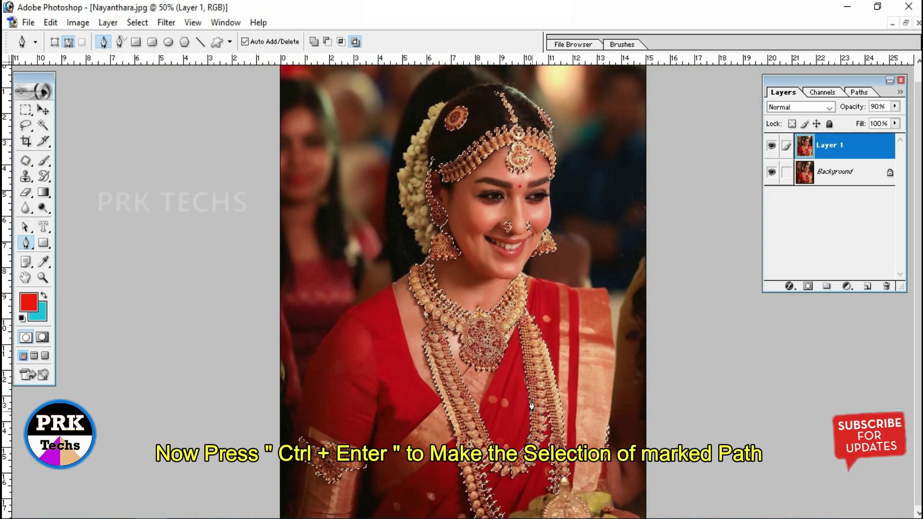
Step: Copy the jewellery selection to Layer 2, then desaturate Layer 1 and zoom to 66.7%
{"action": "key", "text": "ctrl+j"}
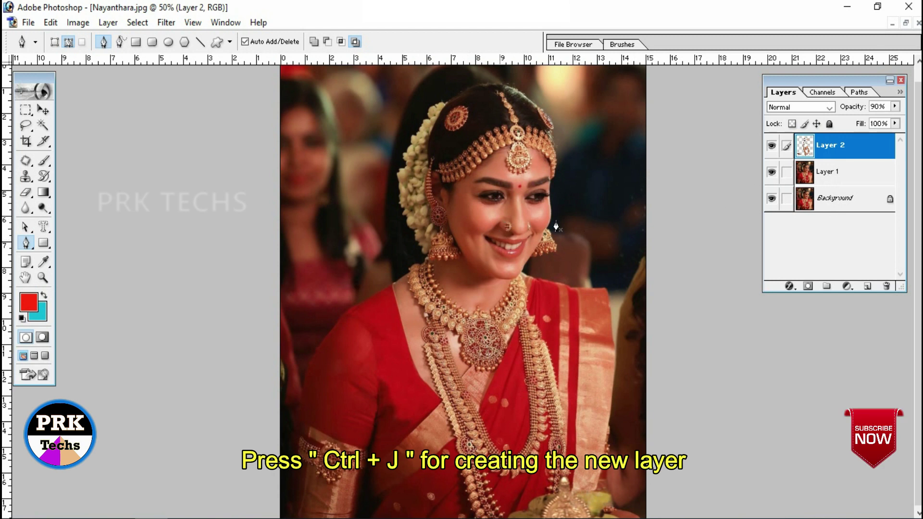
{"action": "left_click", "coordinate": [812, 179]}
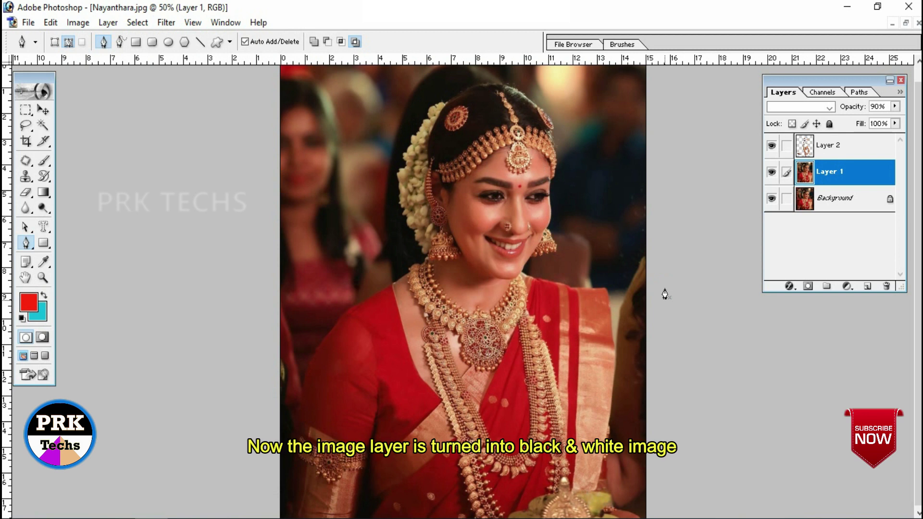
{"action": "key", "text": "ctrl+shift+u"}
{"action": "key", "text": "ctrl+plus"}
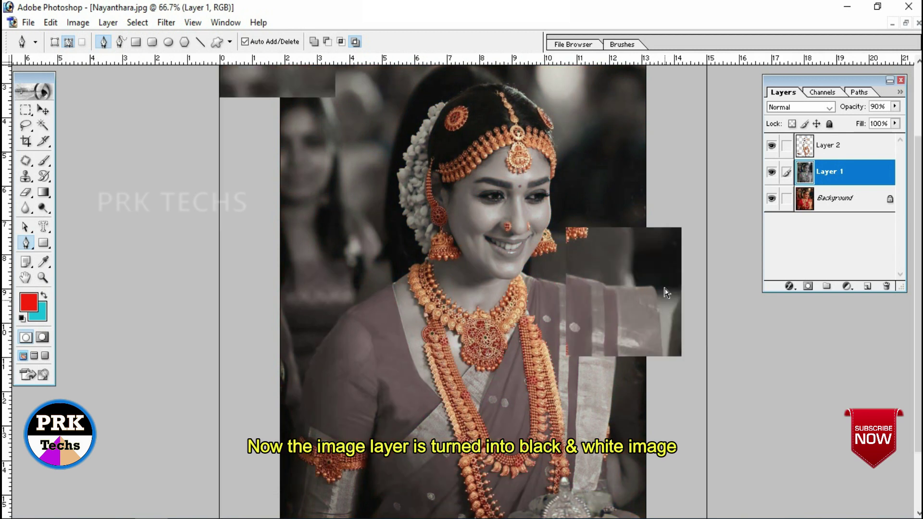
Step: Darken Layer 2 with a Curves midpoint at about Input 142 / Output 106
{"action": "left_click", "coordinate": [846, 152]}
{"action": "key", "text": "ctrl+m"}
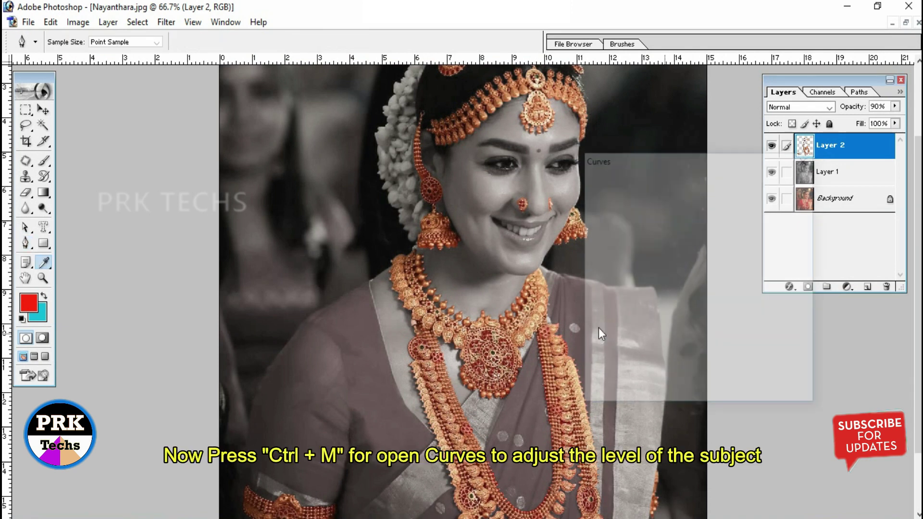
{"action": "left_click_drag", "start_coordinate": [677, 259], "coordinate": [682, 271]}
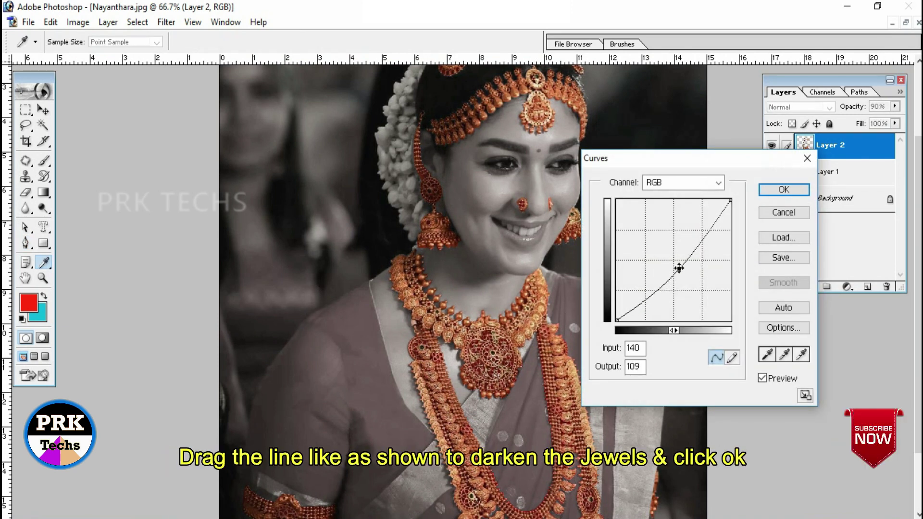
{"action": "left_click_drag", "start_coordinate": [681, 271], "coordinate": [679, 270]}
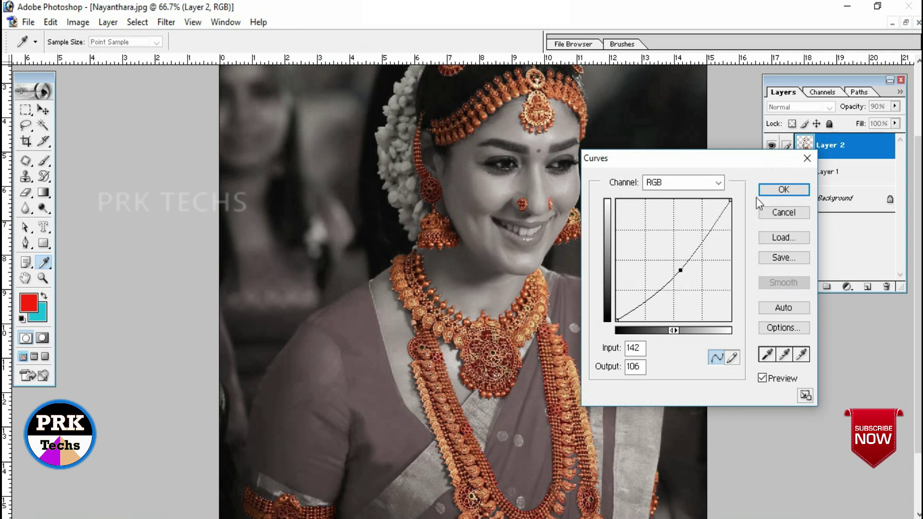
{"action": "left_click", "coordinate": [778, 193]}
Step: Zoom to 200% and pan around the necklace to inspect its edges
{"action": "key", "text": "p"}
{"action": "key", "text": "ctrl+minus"}
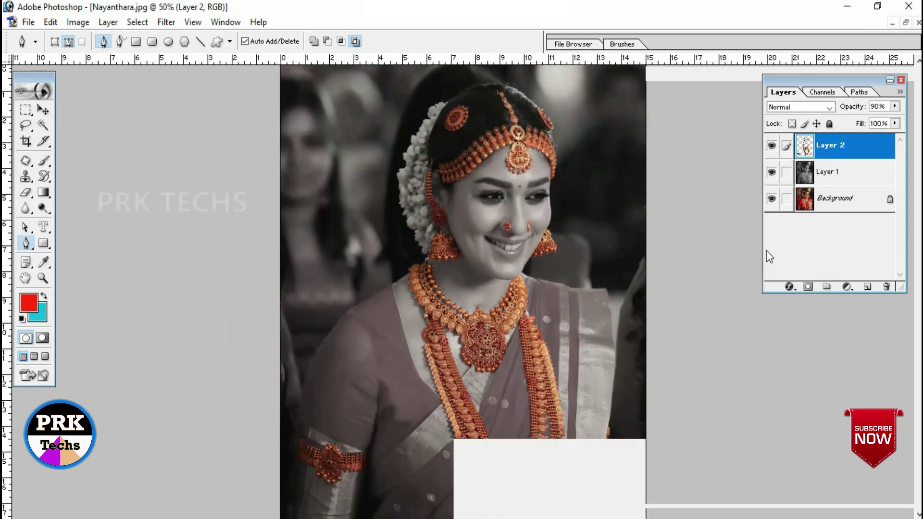
{"action": "key", "text": "ctrl+plus"}
{"action": "key", "text": "ctrl+plus"}
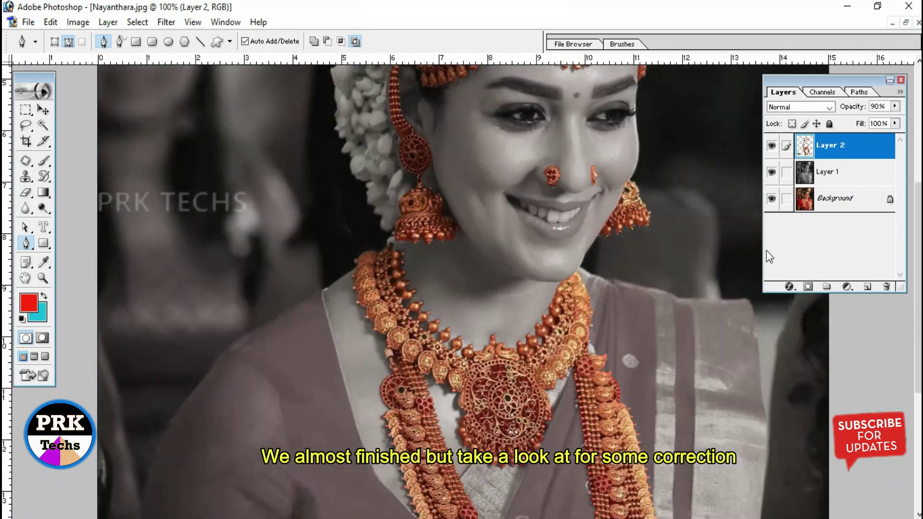
{"action": "key", "text": "ctrl+plus"}
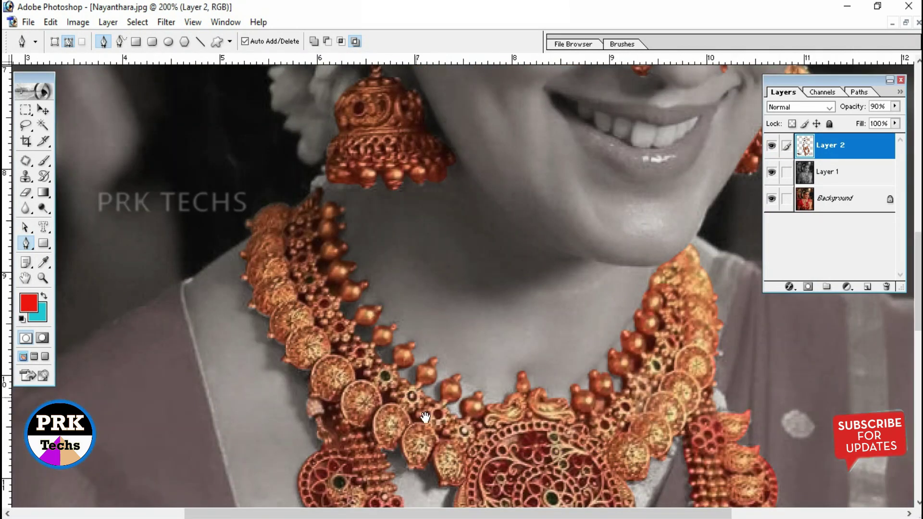
{"action": "scroll", "coordinate": [168, 231], "scroll_direction": "down", "scroll_amount": 3}
{"action": "scroll", "coordinate": [289, 337], "scroll_direction": "down", "scroll_amount": 3}
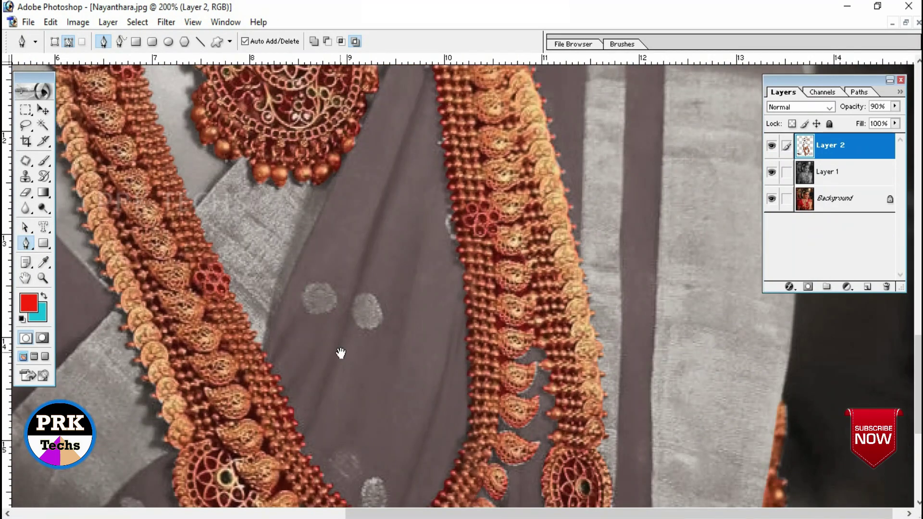
{"action": "scroll", "coordinate": [337, 312], "scroll_direction": "down", "scroll_amount": 3}
{"action": "scroll", "coordinate": [360, 298], "scroll_direction": "down", "scroll_amount": 3}
{"action": "scroll", "coordinate": [385, 322], "scroll_direction": "down", "scroll_amount": 3}
{"action": "scroll", "coordinate": [456, 308], "scroll_direction": "left", "scroll_amount": 5}
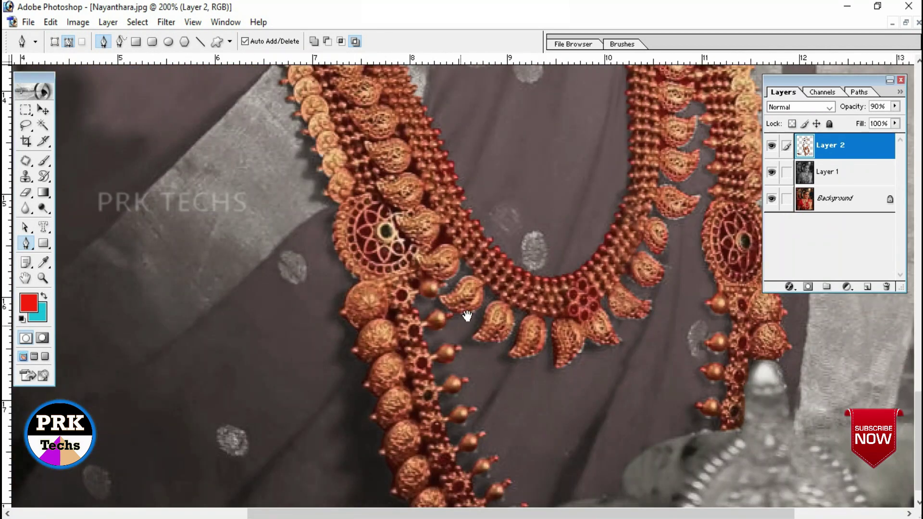
{"action": "left_click_drag", "start_coordinate": [491, 276], "coordinate": [485, 357]}
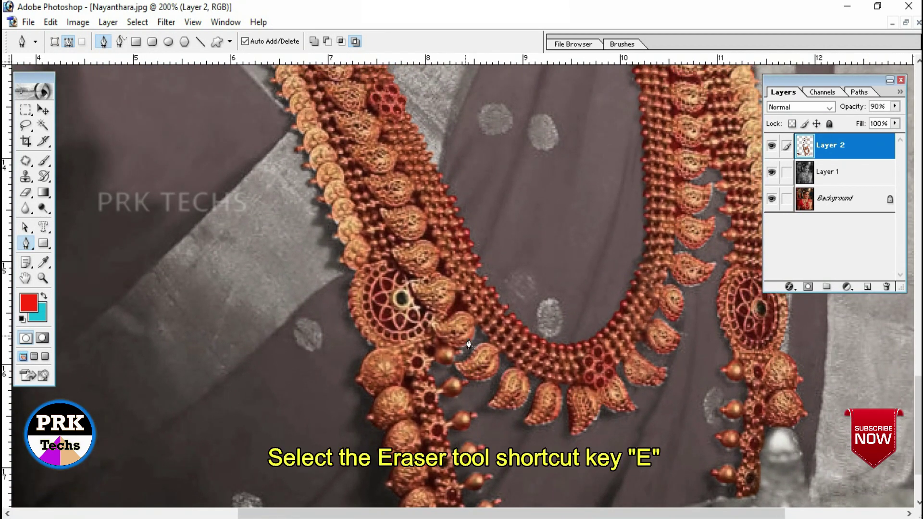
Step: Set the Eraser to a 6 px brush and move over the neck and pendant
{"action": "key", "text": "e"}
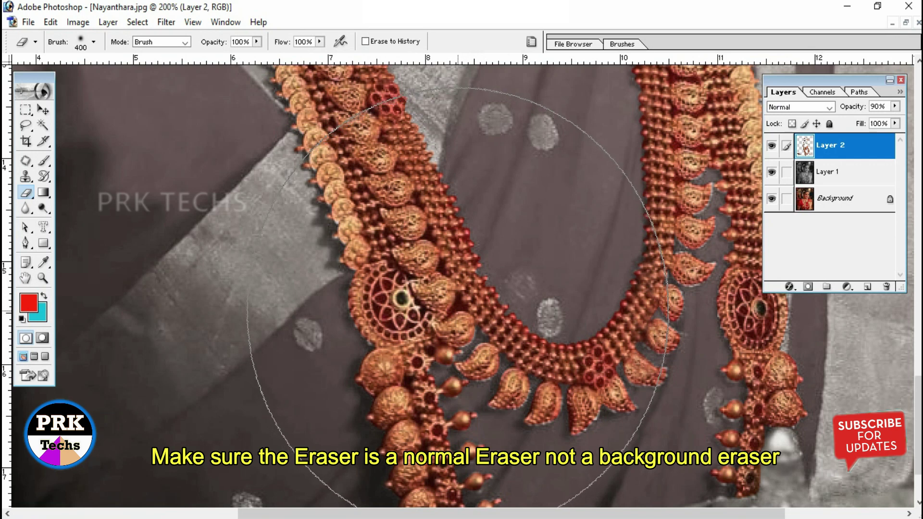
{"action": "key", "text": "bracketleft"}
{"action": "key", "text": "bracketleft"}
{"action": "key", "text": "bracketleft"}
{"action": "key", "text": "bracketleft"}
{"action": "key", "text": "bracketleft"}
{"action": "key", "text": "bracketleft"}
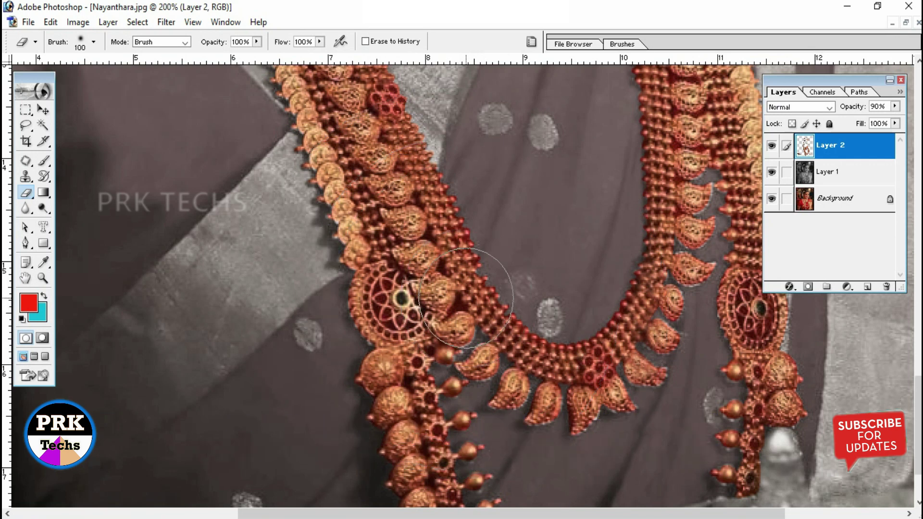
{"action": "key", "text": "bracketleft"}
{"action": "key", "text": "bracketleft"}
{"action": "key", "text": "bracketleft"}
{"action": "key", "text": "bracketleft"}
{"action": "key", "text": "bracketleft"}
{"action": "key", "text": "bracketleft"}
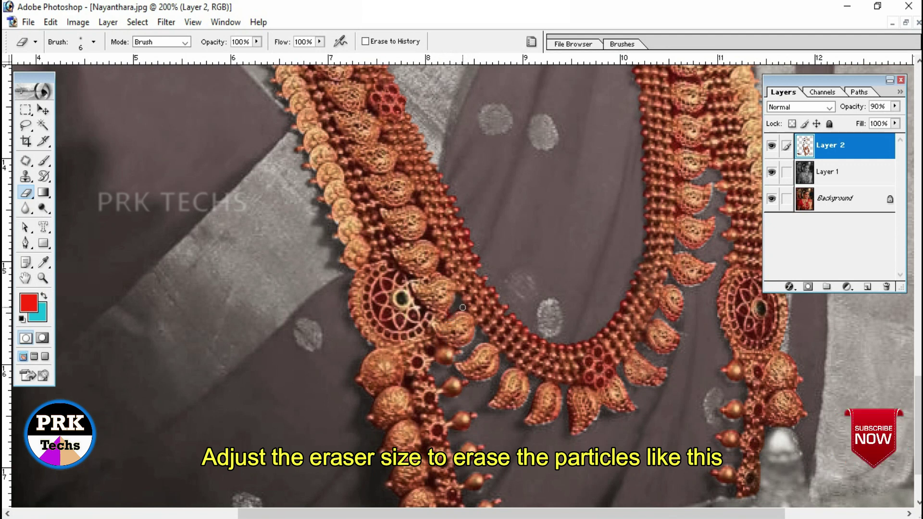
{"action": "left_click_drag", "start_coordinate": [655, 280], "coordinate": [415, 320]}
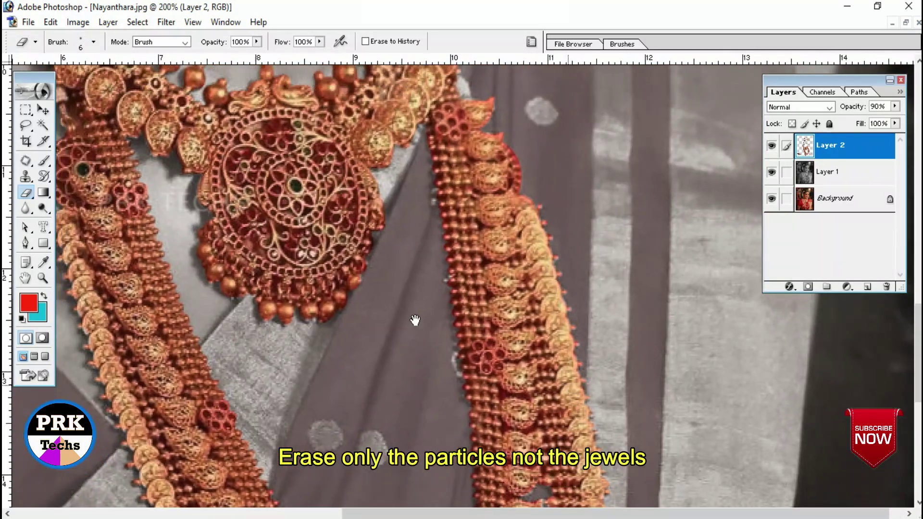
{"action": "left_click_drag", "start_coordinate": [353, 139], "coordinate": [512, 341]}
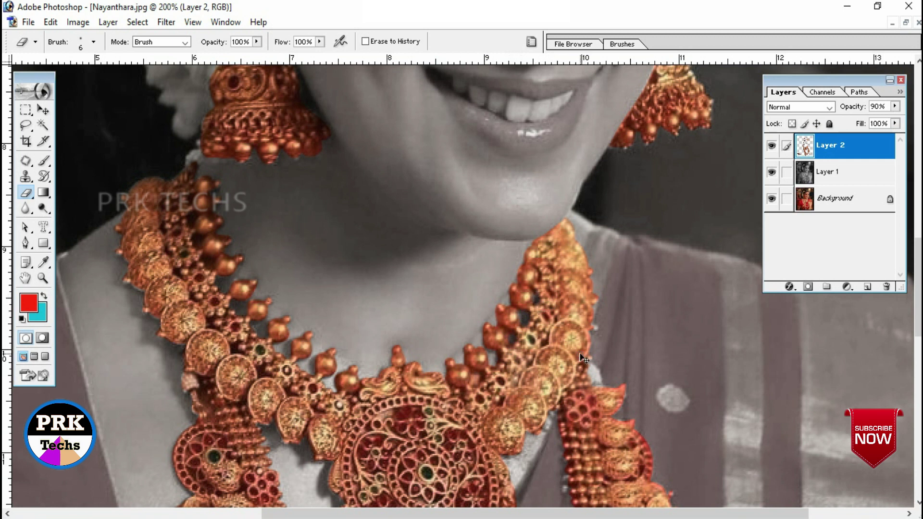
{"action": "key", "text": "ctrl+minus"}
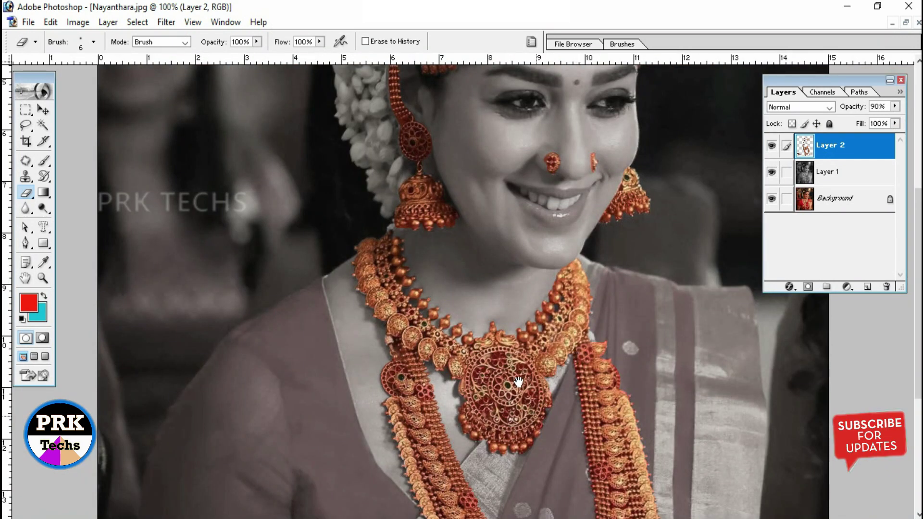
{"action": "scroll", "coordinate": [514, 379], "scroll_direction": "down", "scroll_amount": 5}
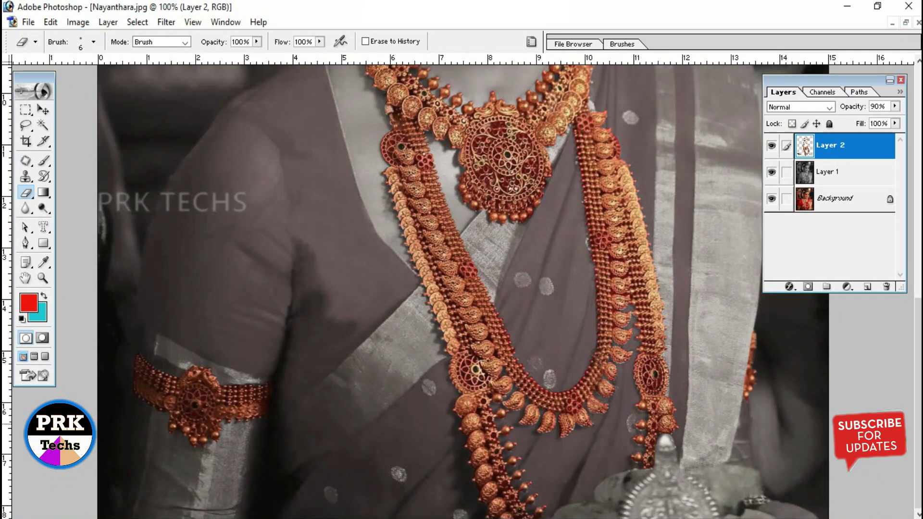
{"action": "key", "text": "ctrl+minus"}
{"action": "key", "text": "ctrl+minus"}
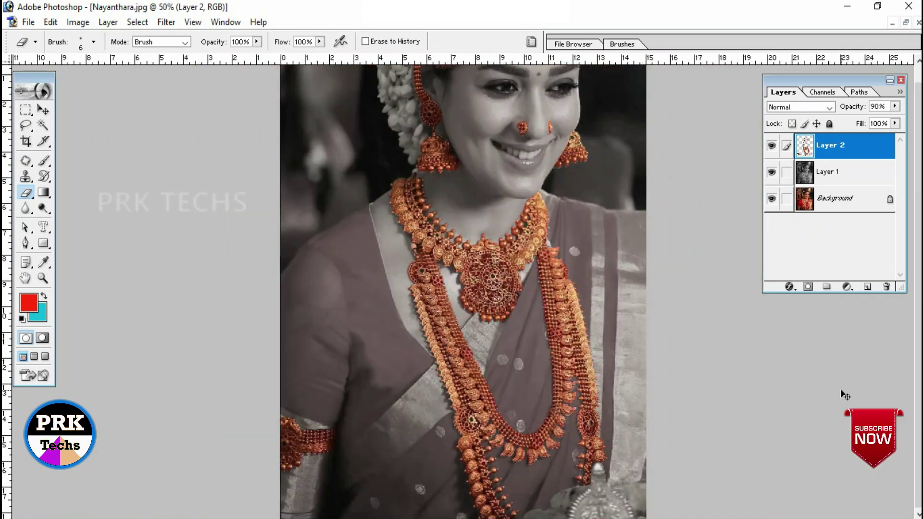
{"action": "key", "text": "ctrl+minus"}
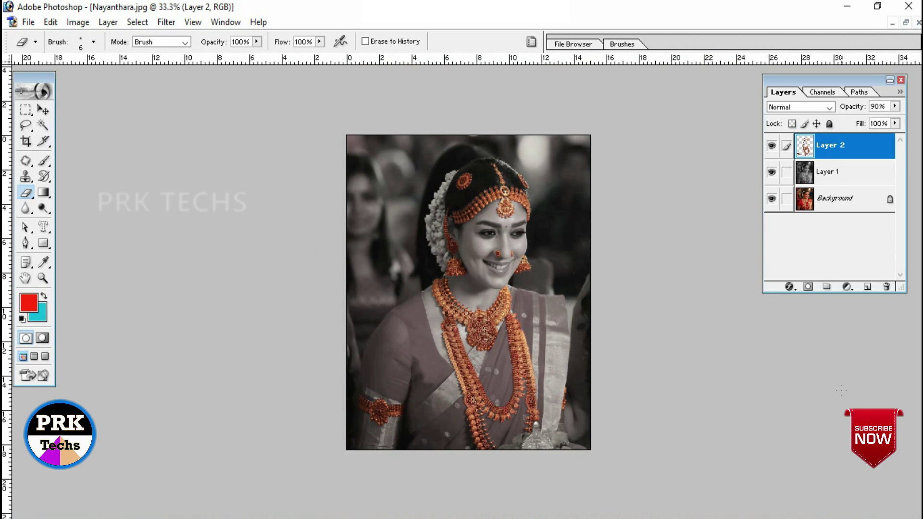
{"action": "key", "text": "ctrl+plus"}
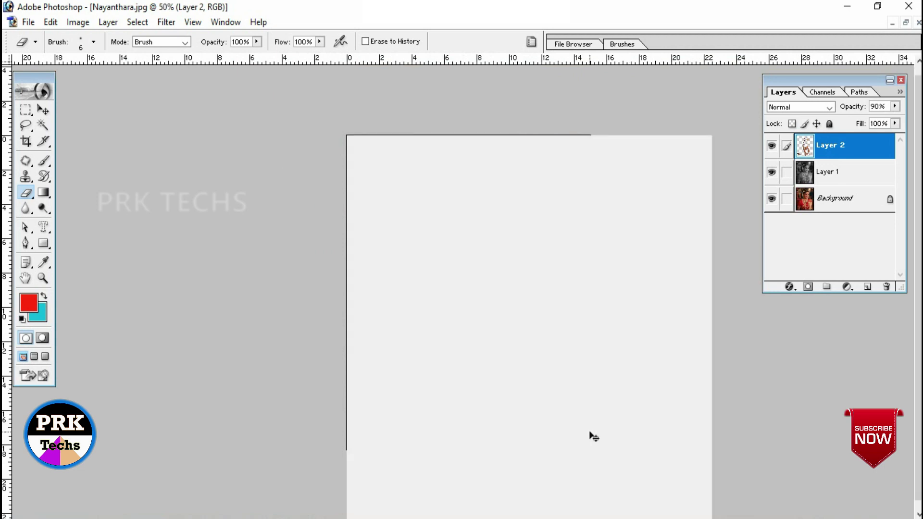
{"action": "key", "text": "ctrl+plus"}
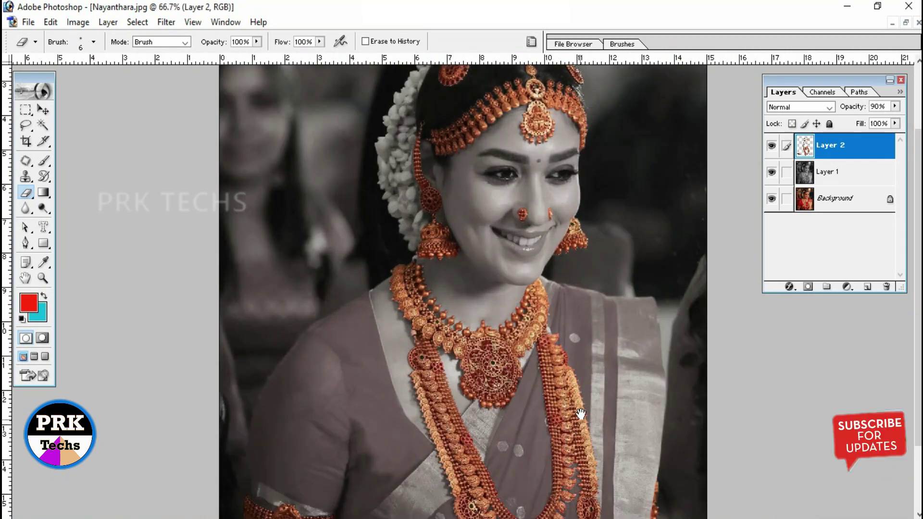
{"action": "scroll", "coordinate": [590, 432], "scroll_direction": "down", "scroll_amount": 2}
{"action": "scroll", "coordinate": [549, 448], "scroll_direction": "up", "scroll_amount": 5}
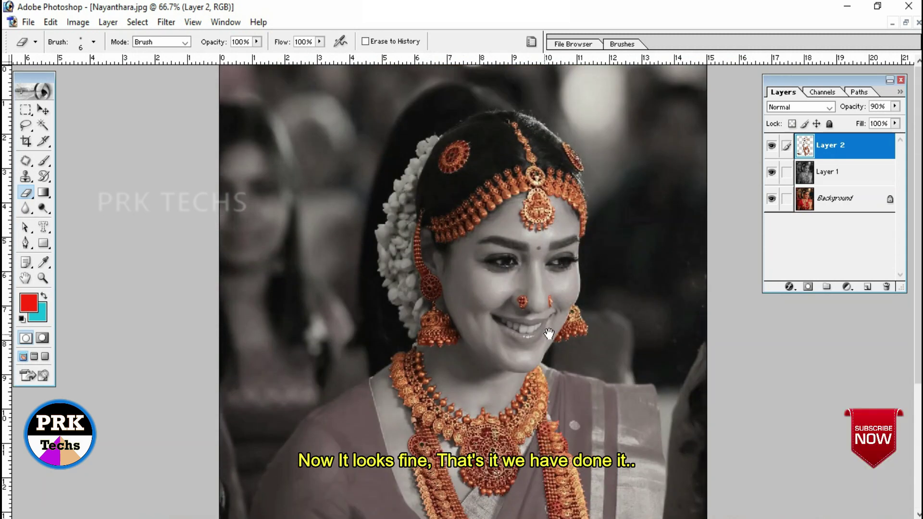
{"action": "scroll", "coordinate": [593, 315], "scroll_direction": "down", "scroll_amount": 2}
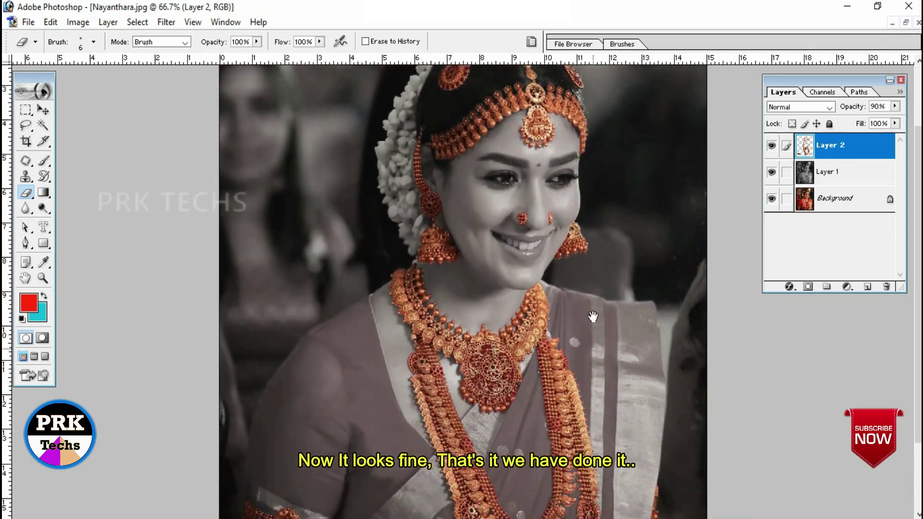
{"action": "scroll", "coordinate": [585, 336], "scroll_direction": "down", "scroll_amount": 1}
{"action": "scroll", "coordinate": [581, 282], "scroll_direction": "down", "scroll_amount": 2}
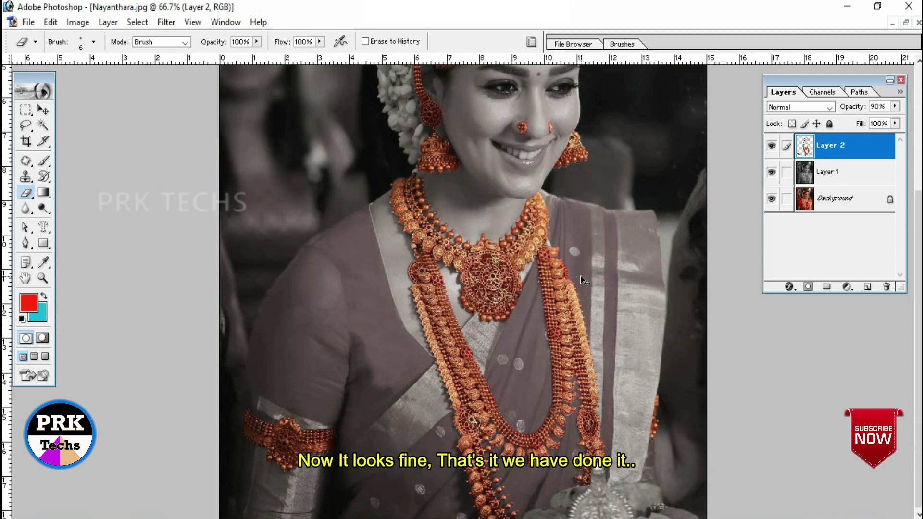
{"action": "key", "text": "ctrl+minus"}
{"action": "key", "text": "ctrl+minus"}
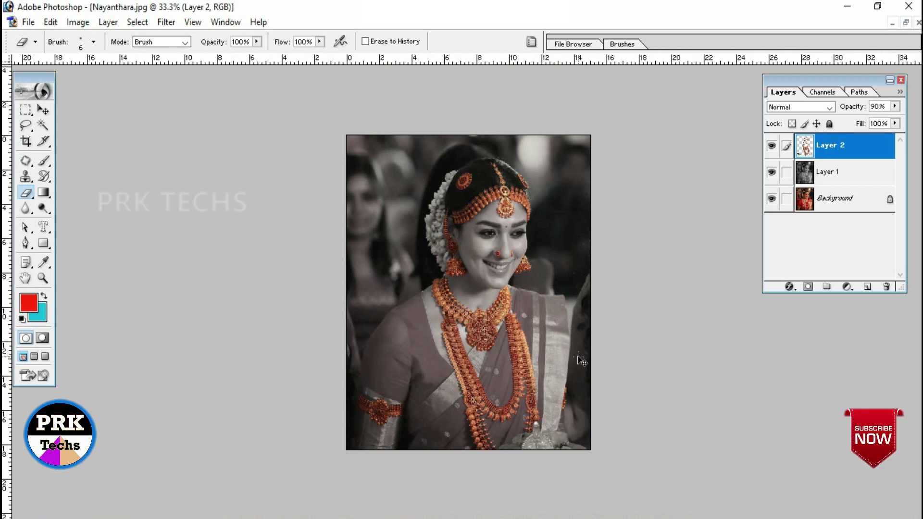
{"action": "key", "text": "ctrl+plus"}
{"action": "key", "text": "ctrl+plus"}
{"action": "key", "text": "ctrl+minus"}
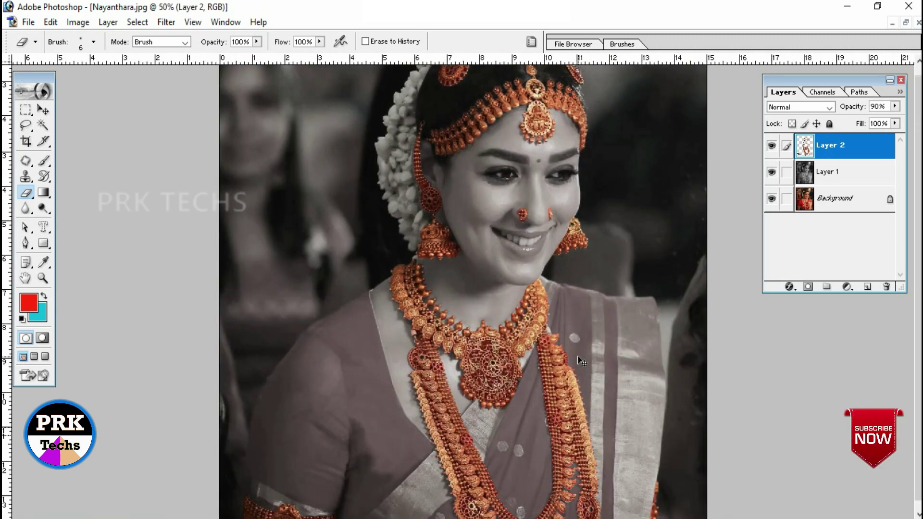